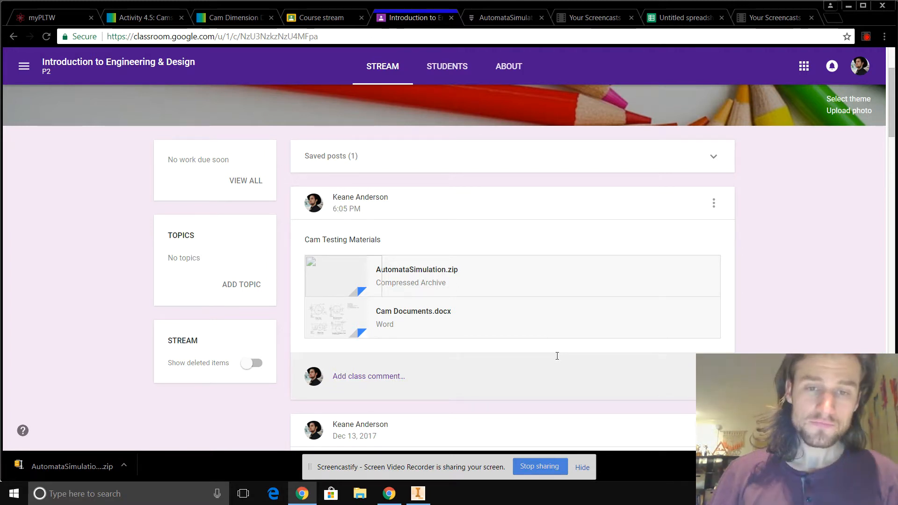
- Open Cam Documents.docx in Google Classroom to review the cam drawings, and close the preview
{"action": "left_click", "coordinate": [424, 312]}
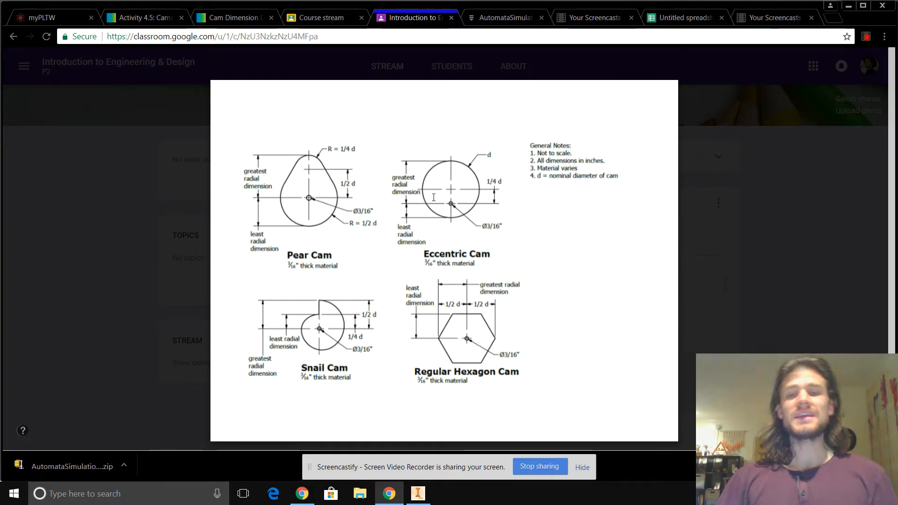
{"action": "left_click", "coordinate": [80, 285]}
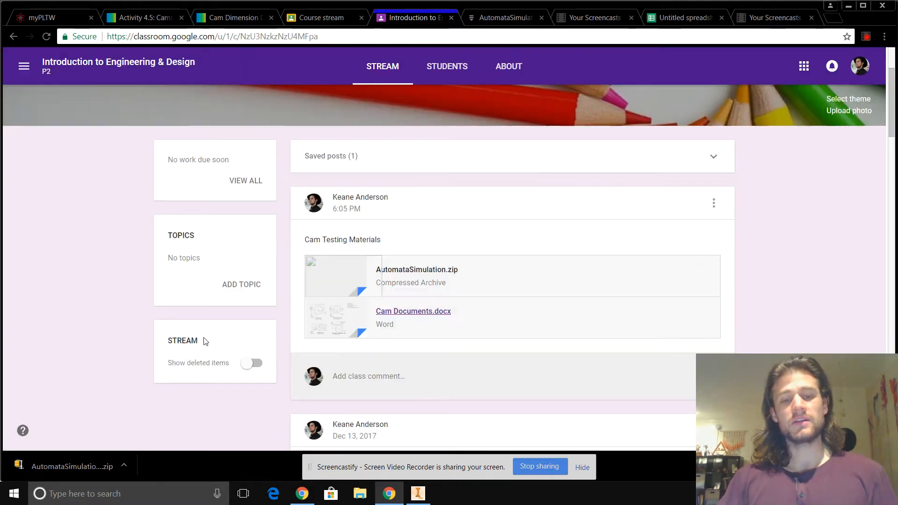
- Switch to Autodesk Inventor, close the AutomataSimulation assembly without saving, and create a new part
{"action": "left_click", "coordinate": [417, 494]}
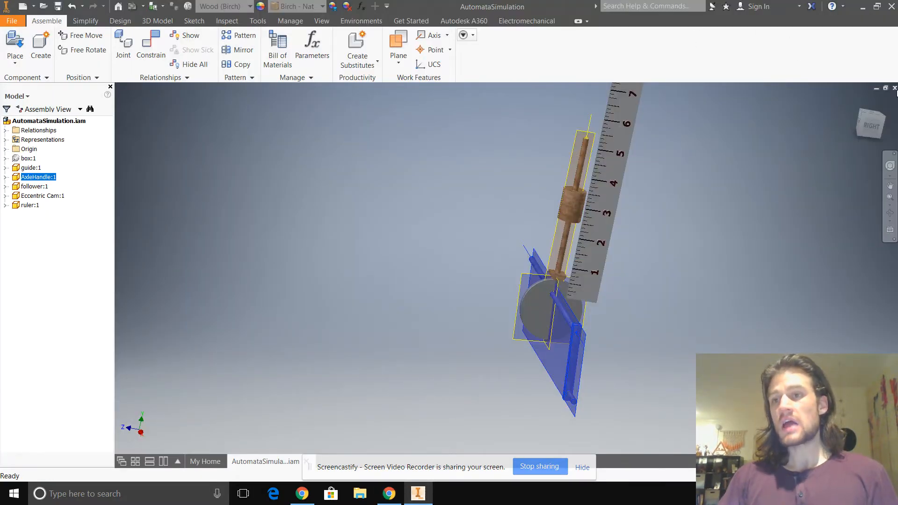
{"action": "left_click", "coordinate": [895, 89]}
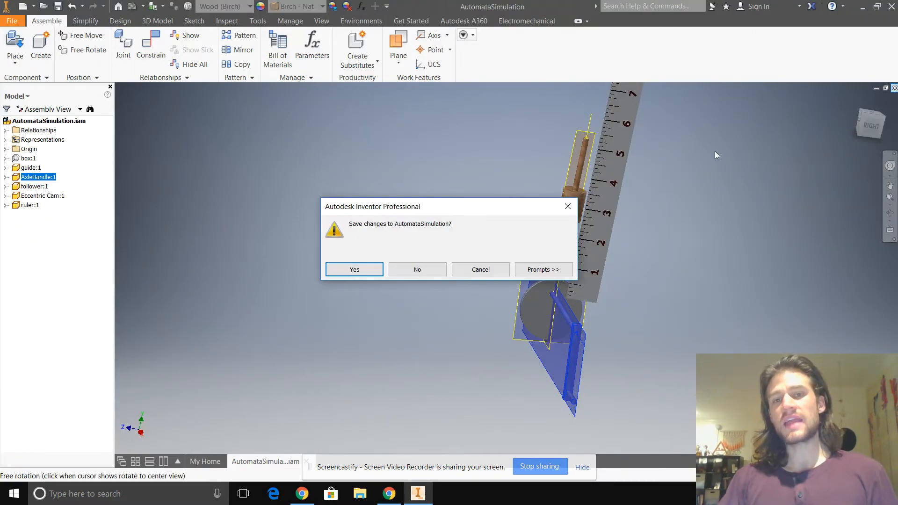
{"action": "left_click", "coordinate": [441, 273]}
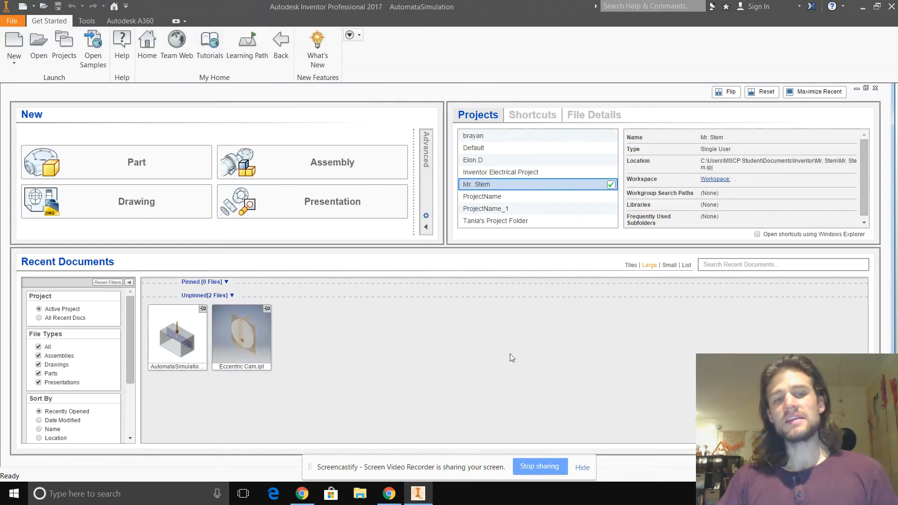
{"action": "left_click", "coordinate": [146, 168]}
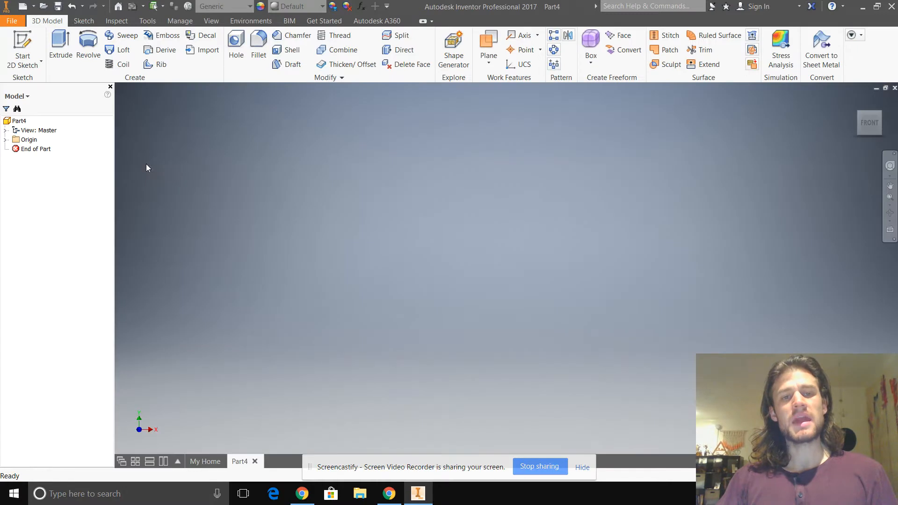
- Start a 2D sketch on the front plane and draw a circle of 2 in diameter centred on the origin
{"action": "left_click", "coordinate": [29, 63]}
{"action": "left_click", "coordinate": [28, 83]}
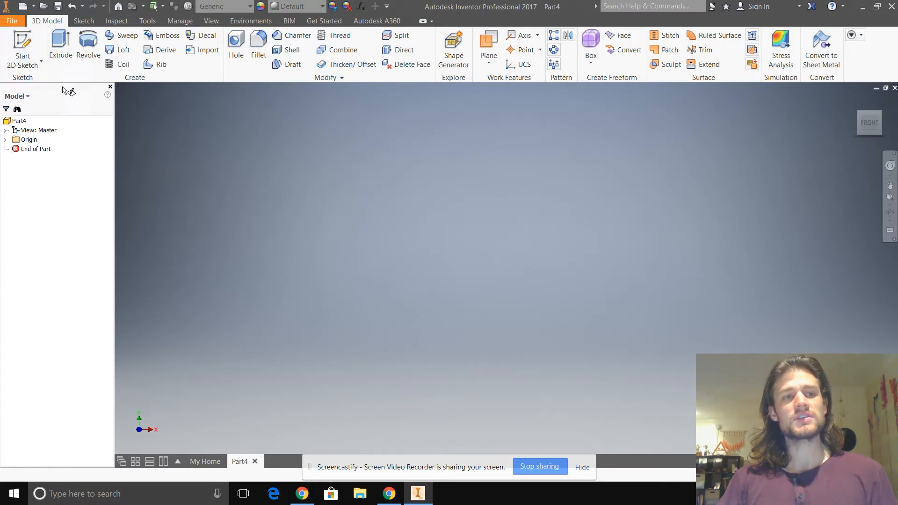
{"action": "left_click", "coordinate": [568, 242]}
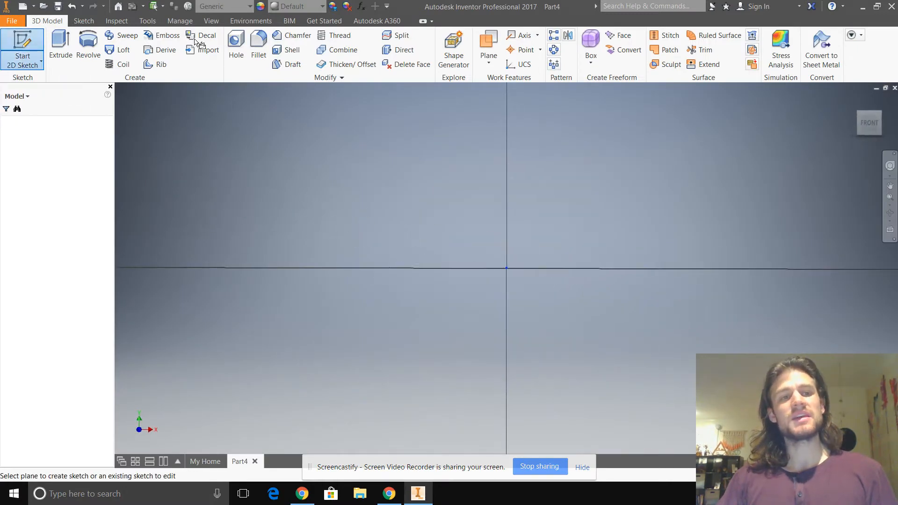
{"action": "key", "text": "c"}
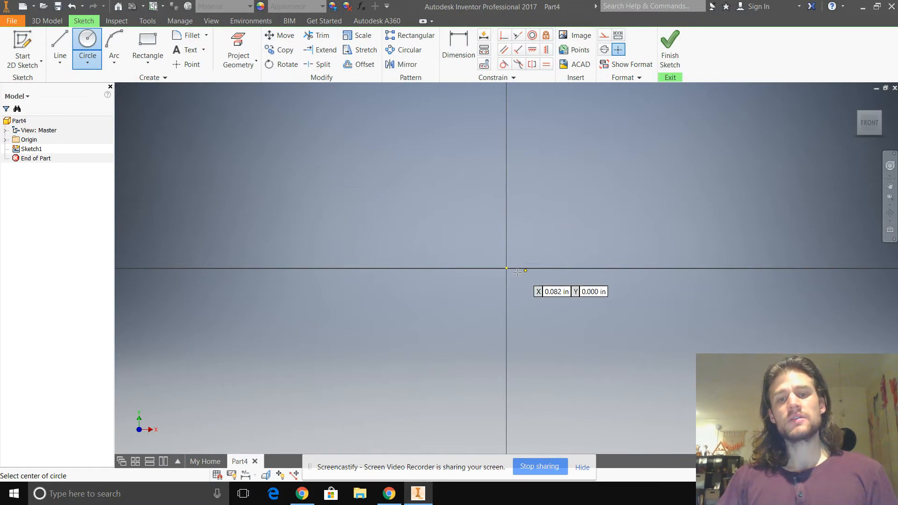
{"action": "left_click", "coordinate": [508, 268]}
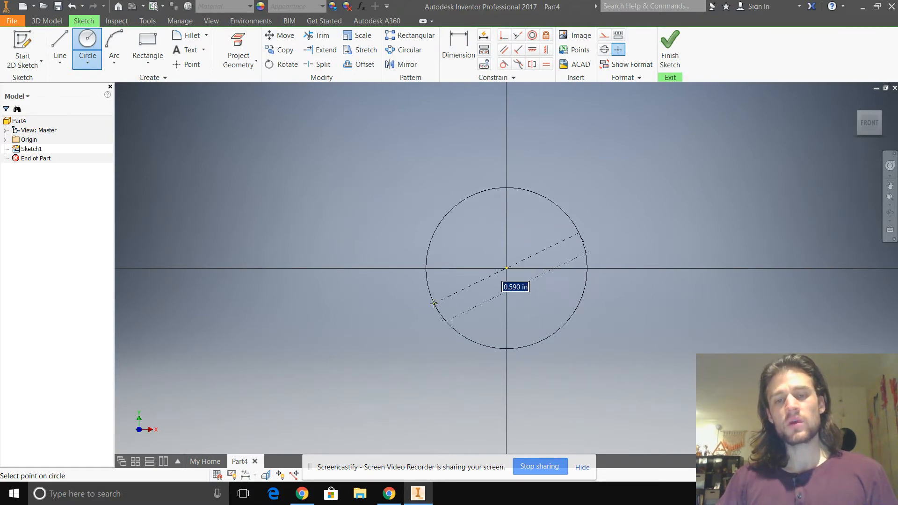
{"action": "type", "text": "2"}
{"action": "key", "text": "Return"}
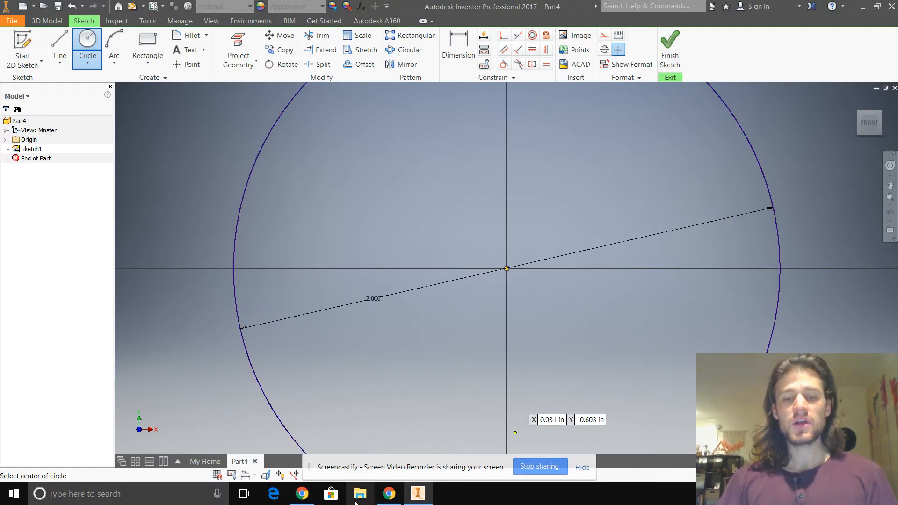
- Check the cam dimensions and material thickness in Cam Documents.docx in Chrome, and return to Inventor
{"action": "left_click", "coordinate": [389, 494]}
{"action": "left_click", "coordinate": [425, 312]}
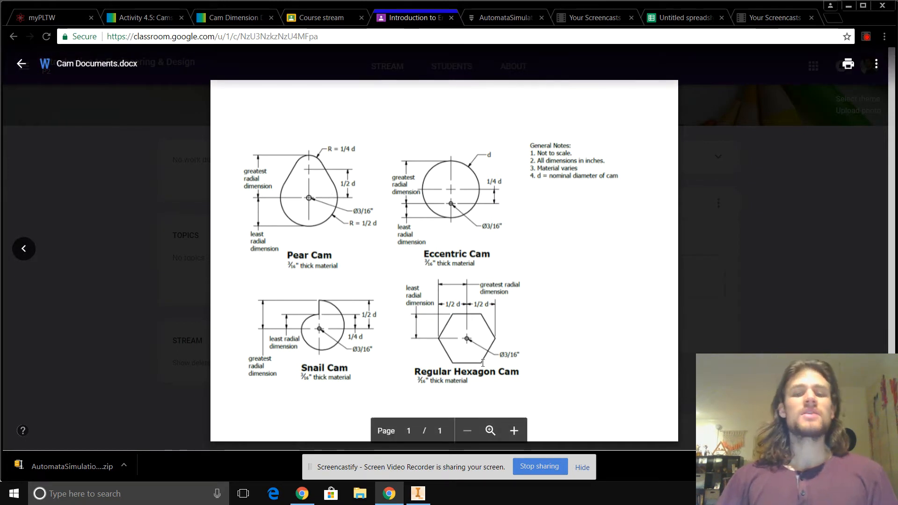
{"action": "left_click", "coordinate": [97, 268]}
{"action": "key", "text": "alt+Tab"}
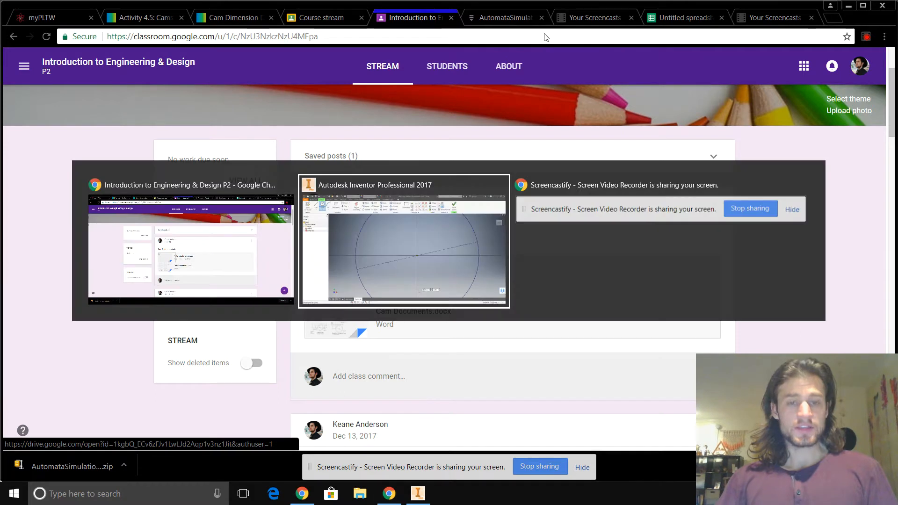
- Finish the sketch and extrude the circle by 3/16 in
{"action": "left_click", "coordinate": [671, 49]}
{"action": "left_click", "coordinate": [61, 45]}
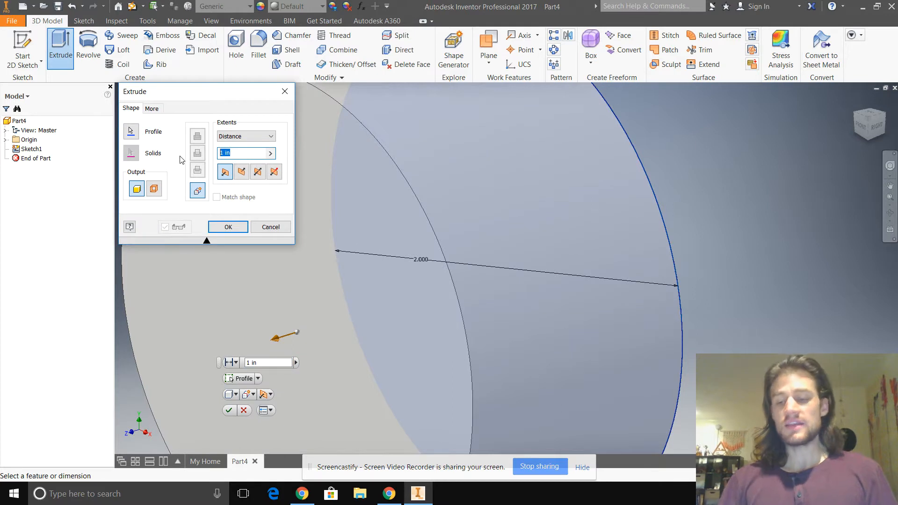
{"action": "type", "text": "3/16"}
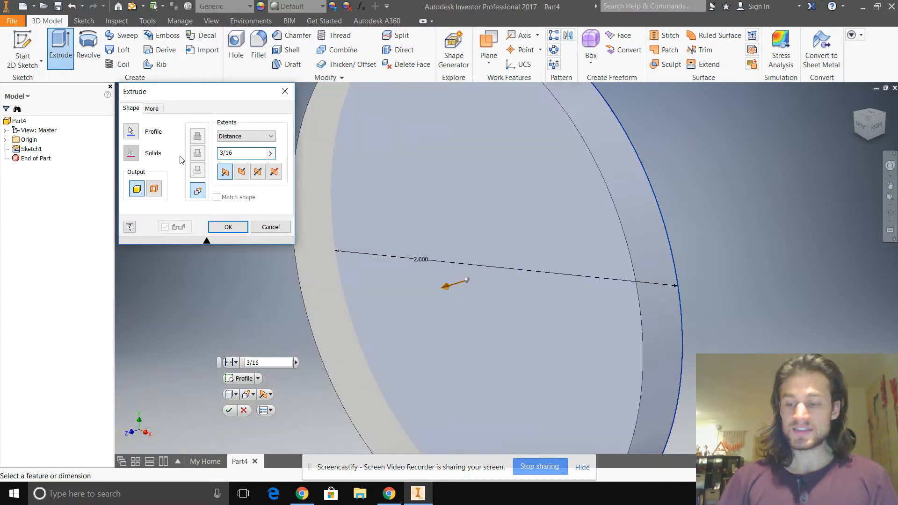
{"action": "key", "text": "Return"}
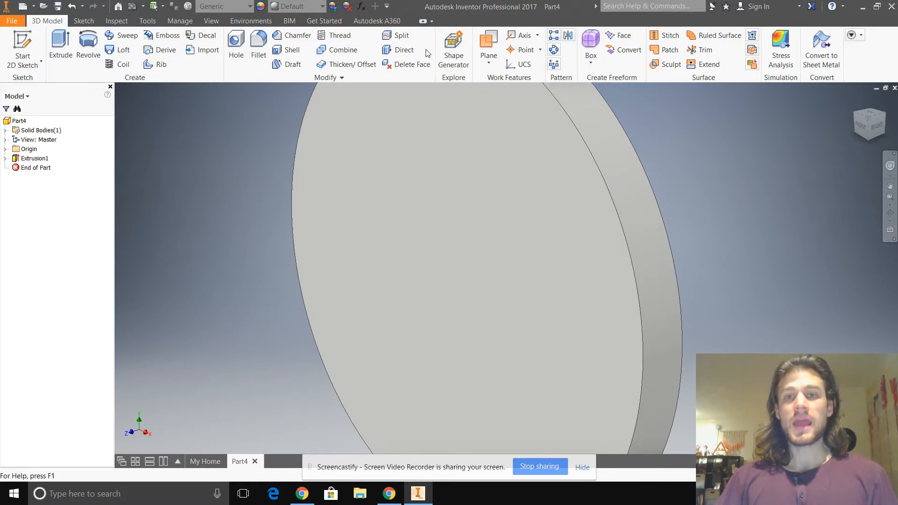
- Start a new 2D sketch on the front face of the disc
{"action": "left_click", "coordinate": [42, 61]}
{"action": "left_click", "coordinate": [45, 64]}
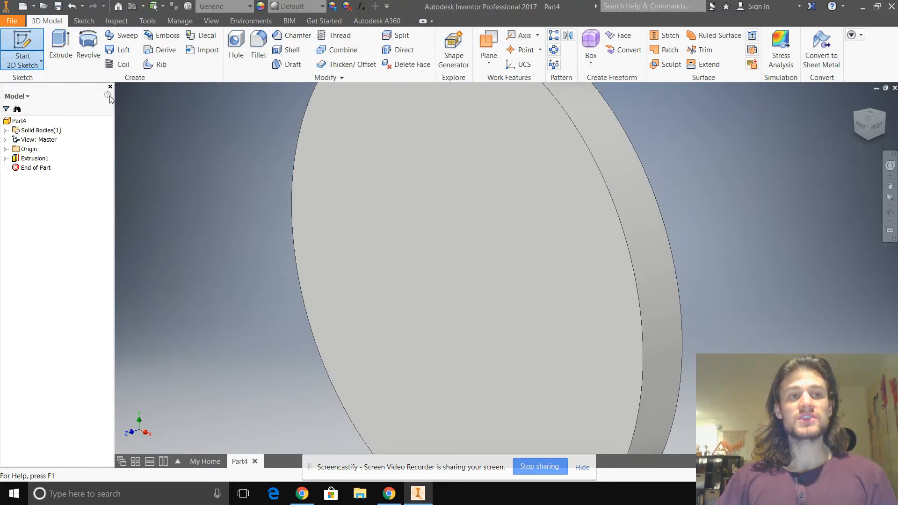
{"action": "left_click", "coordinate": [573, 230]}
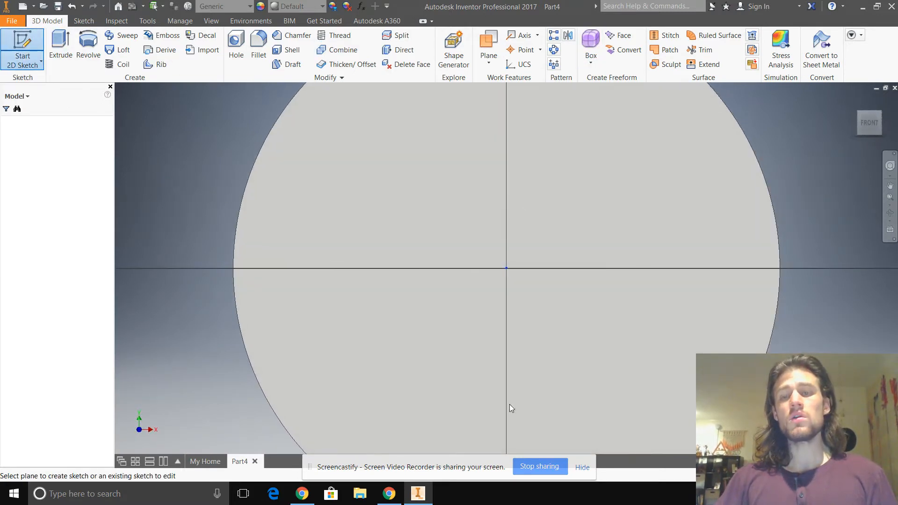
- Check the axle hole's size and offset on the Eccentric Cam drawing in Chrome, and return to Inventor
{"action": "left_click", "coordinate": [388, 494]}
{"action": "left_click", "coordinate": [431, 311]}
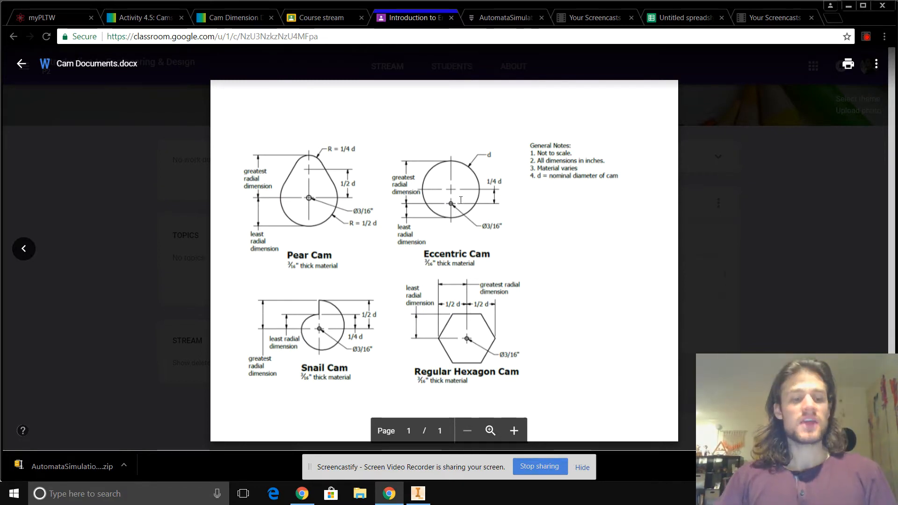
{"action": "key", "text": "alt+Tab"}
- Draw a circle of 0.25 in diameter centred on the vertical axis below the disc's centre
{"action": "left_click", "coordinate": [88, 42]}
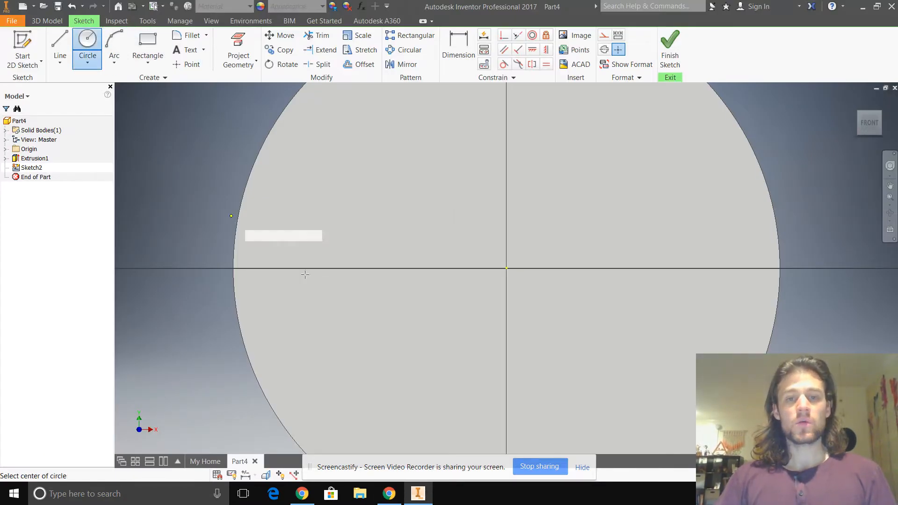
{"action": "left_click", "coordinate": [505, 386]}
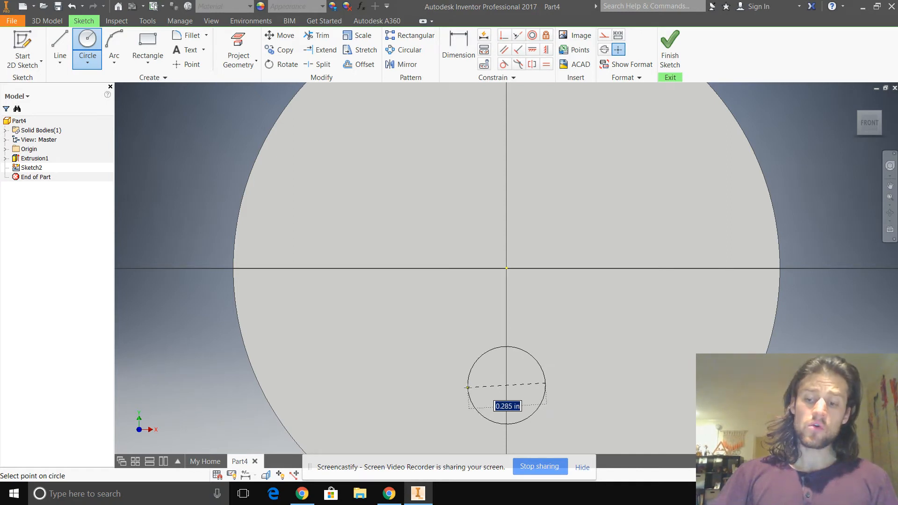
{"action": "type", "text": ".25"}
{"action": "key", "text": "Return"}
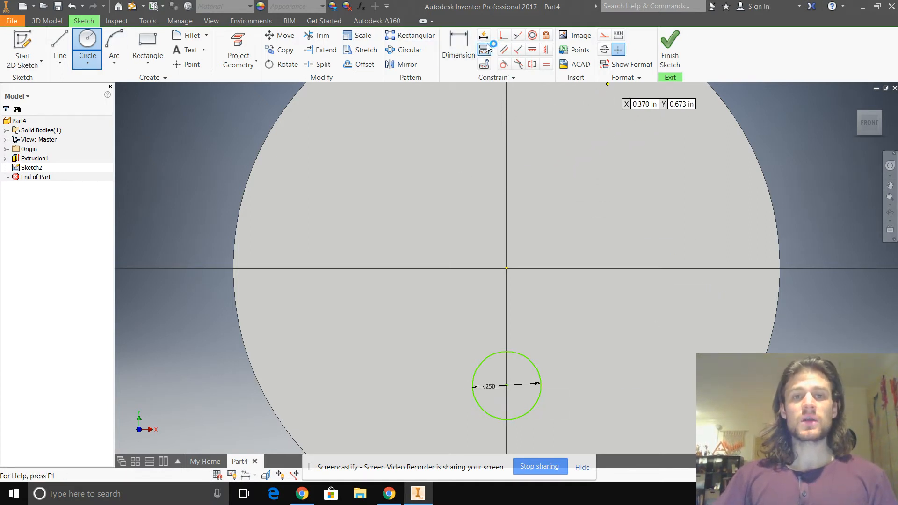
- Dimension the vertical distance between the disc's centre and the small circle's centre as 2/4 in, consulting the Eccentric Cam drawing
{"action": "left_click", "coordinate": [459, 46]}
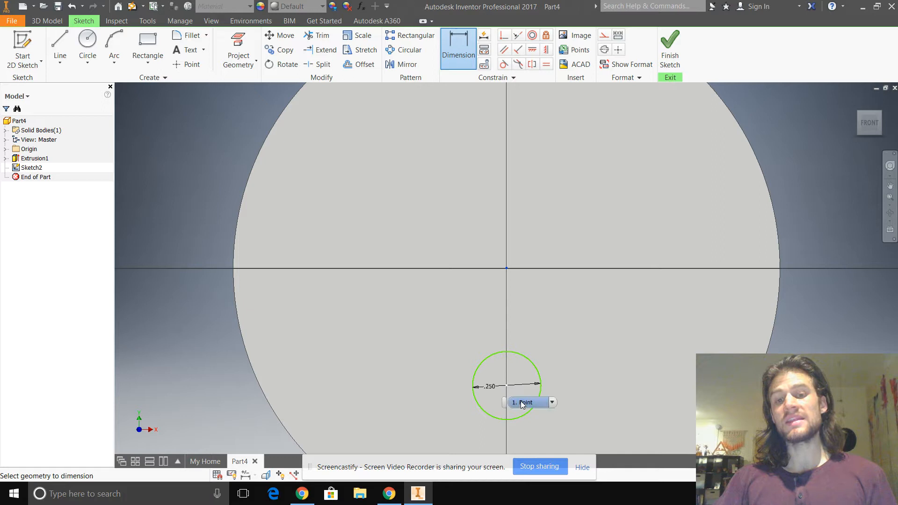
{"action": "left_click", "coordinate": [515, 400]}
{"action": "left_click", "coordinate": [599, 373]}
{"action": "key", "text": "alt+Tab"}
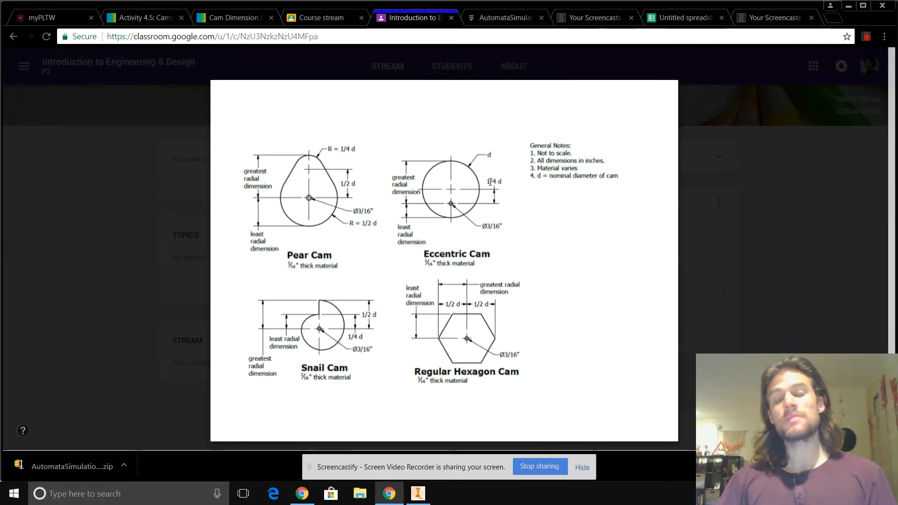
{"action": "key", "text": "alt+Tab"}
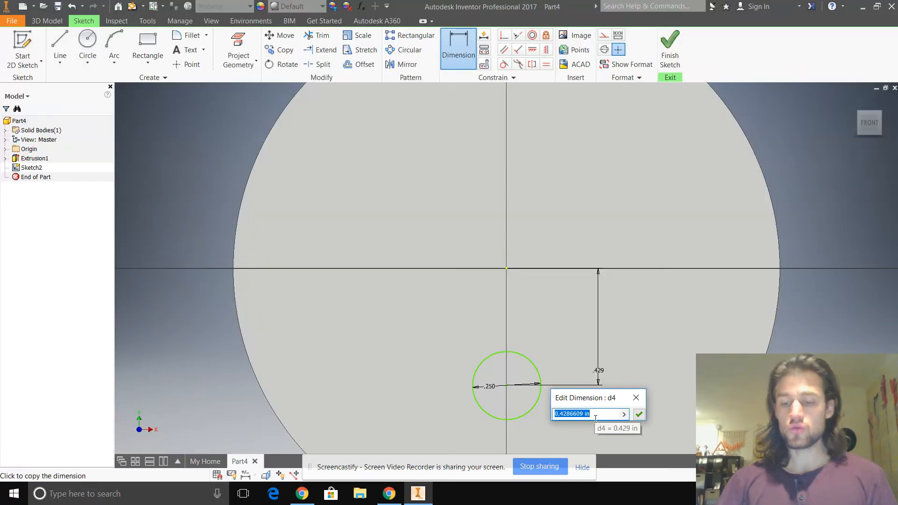
{"action": "type", "text": "2/4"}
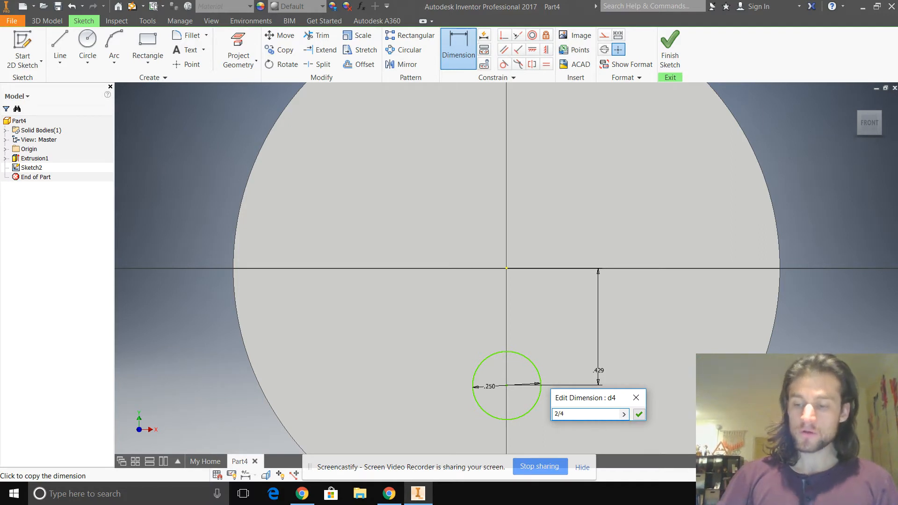
{"action": "key", "text": "Return"}
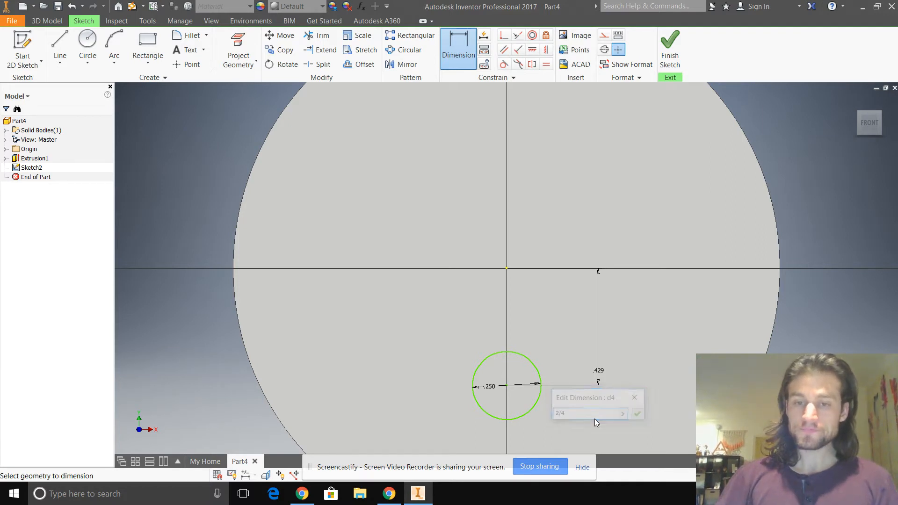
- Finish the sketch and cut-extrude the small circle 3/16 in into the disc to make the axle hole
{"action": "left_click", "coordinate": [670, 49]}
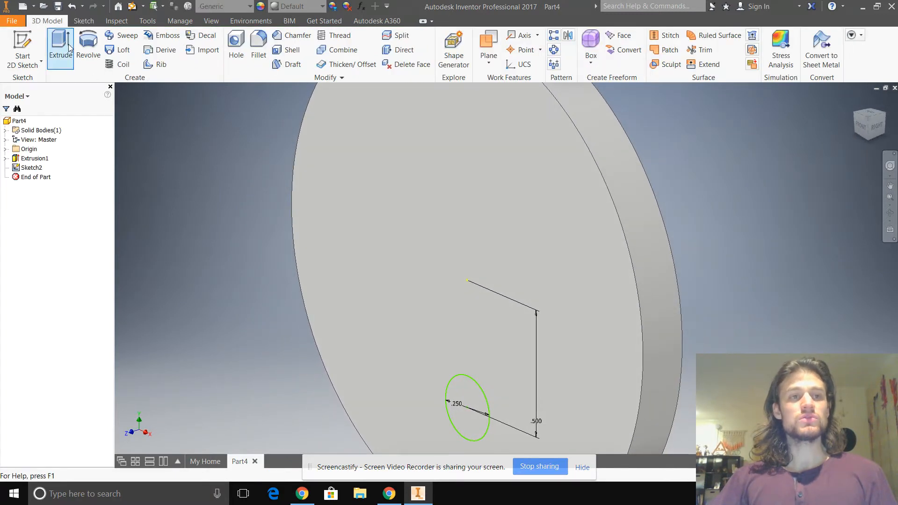
{"action": "key", "text": "e"}
{"action": "left_click", "coordinate": [242, 171]}
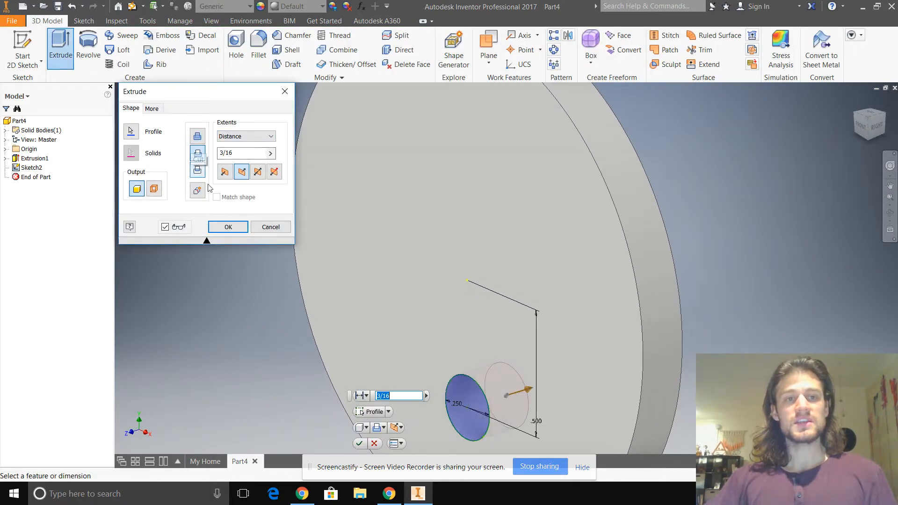
{"action": "left_click", "coordinate": [240, 229]}
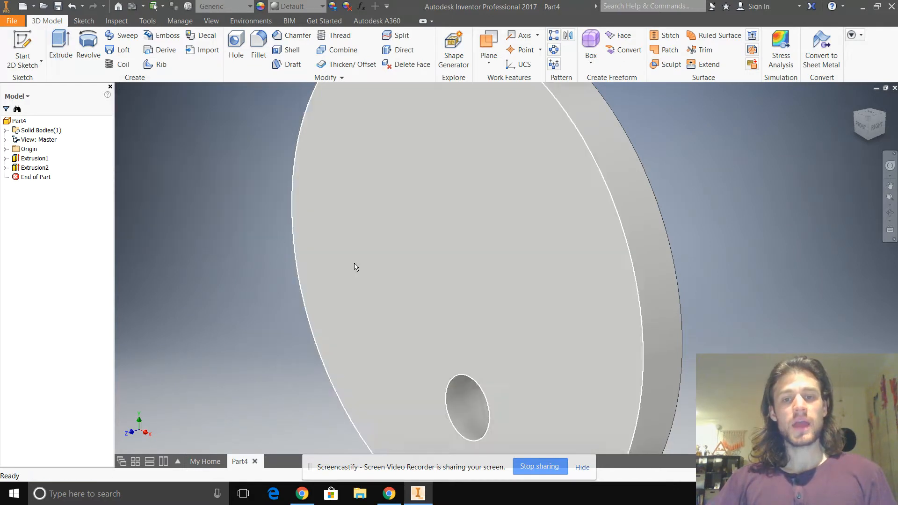
- Save the part as Eccentric Cam.ipt in the Mr. Stem workspace folder, replacing the existing file of that name
{"action": "scroll", "coordinate": [354, 265], "scroll_direction": "up", "scroll_amount": 3}
{"action": "left_click", "coordinate": [23, 65]}
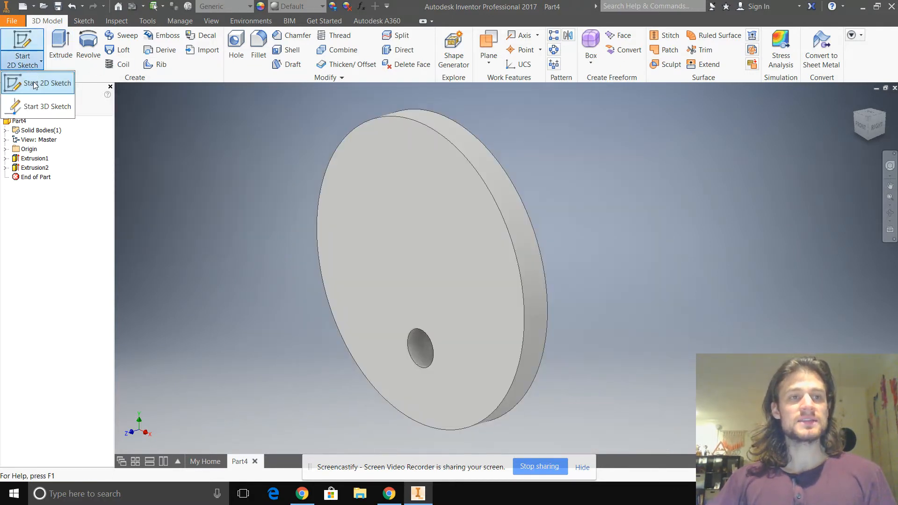
{"action": "left_click", "coordinate": [15, 22]}
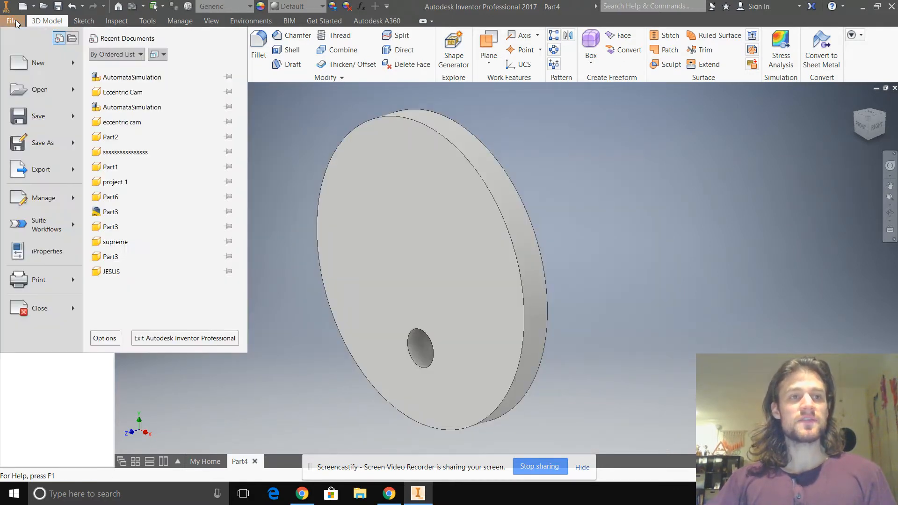
{"action": "left_click", "coordinate": [37, 116]}
{"action": "left_click", "coordinate": [467, 337]}
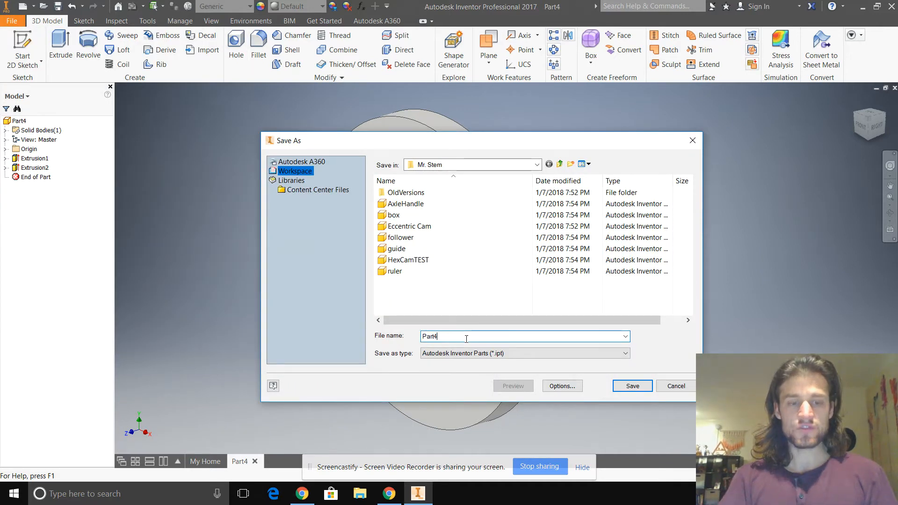
{"action": "key", "text": "BackSpace"}
{"action": "key", "text": "BackSpace"}
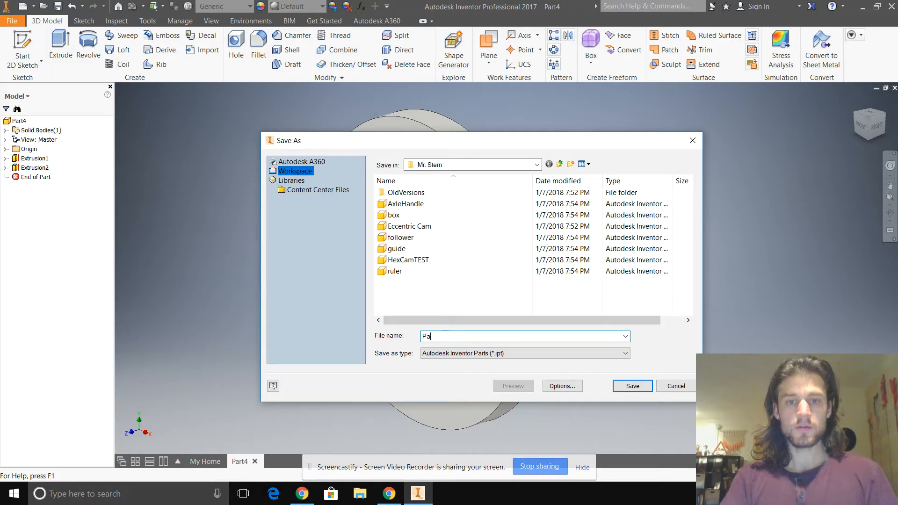
{"action": "type", "text": "E"}
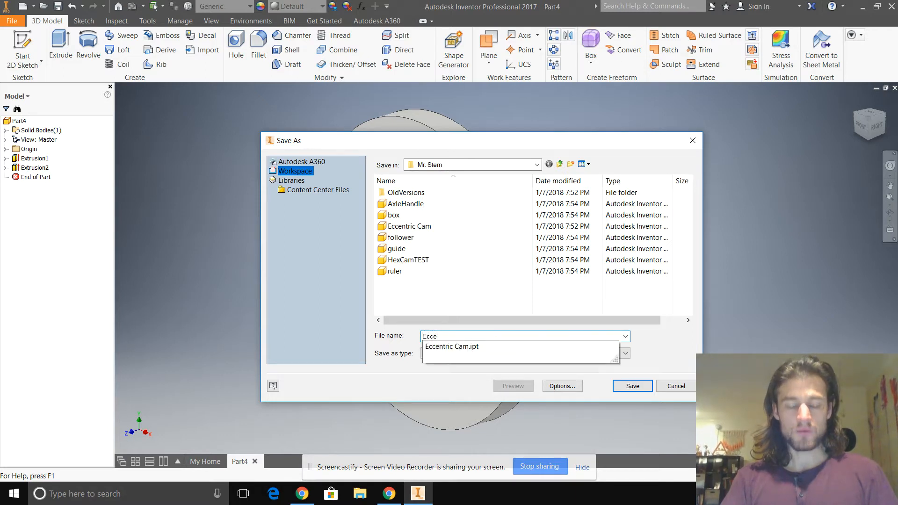
{"action": "type", "text": "cce"}
{"action": "key", "text": "Down"}
{"action": "key", "text": "Return"}
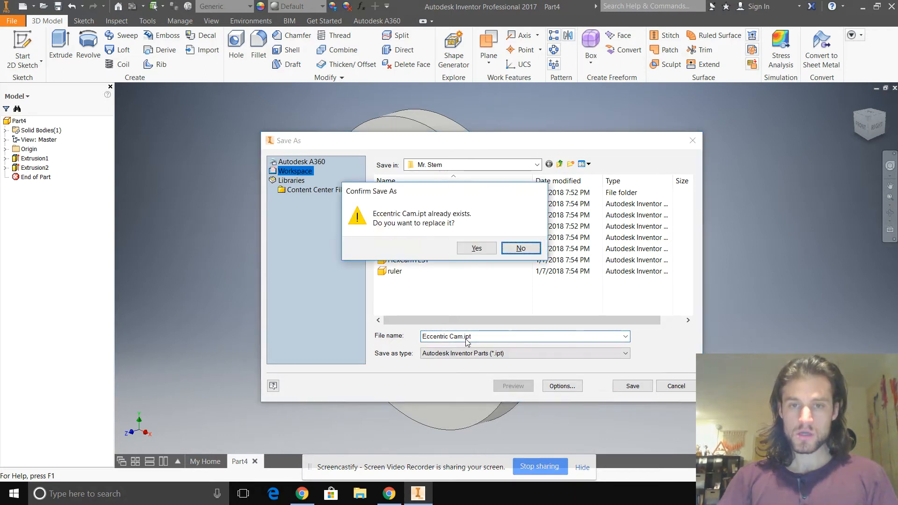
{"action": "left_click", "coordinate": [480, 249]}
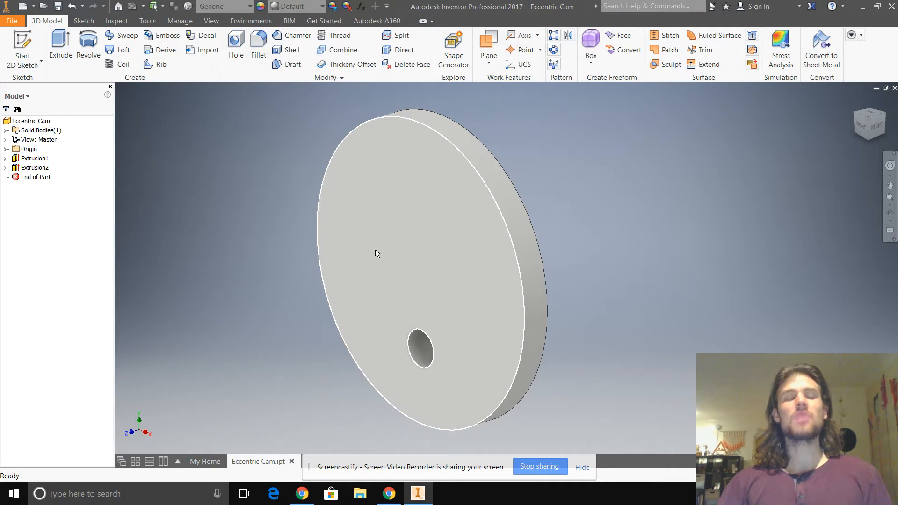
- Create a midplane work plane between the disc's front and back faces
{"action": "mouse_move", "coordinate": [391, 267]}
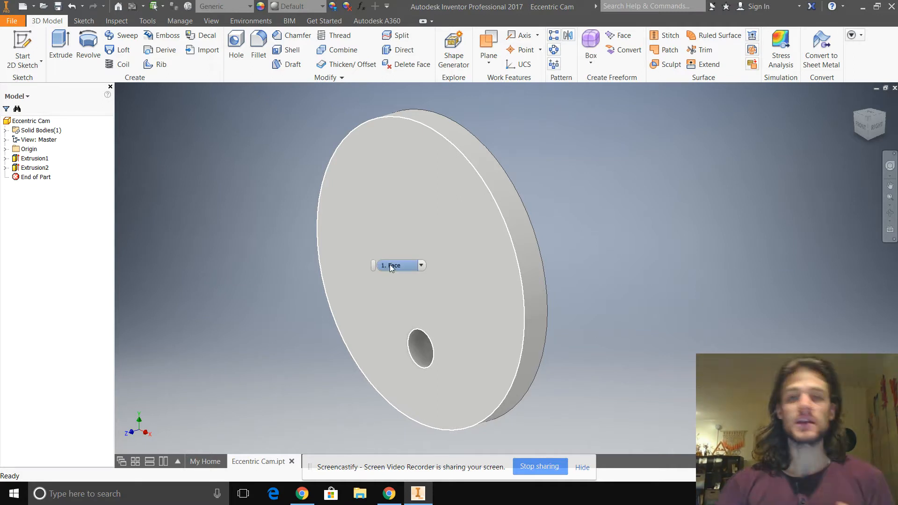
{"action": "left_click", "coordinate": [489, 45]}
{"action": "left_click", "coordinate": [489, 62]}
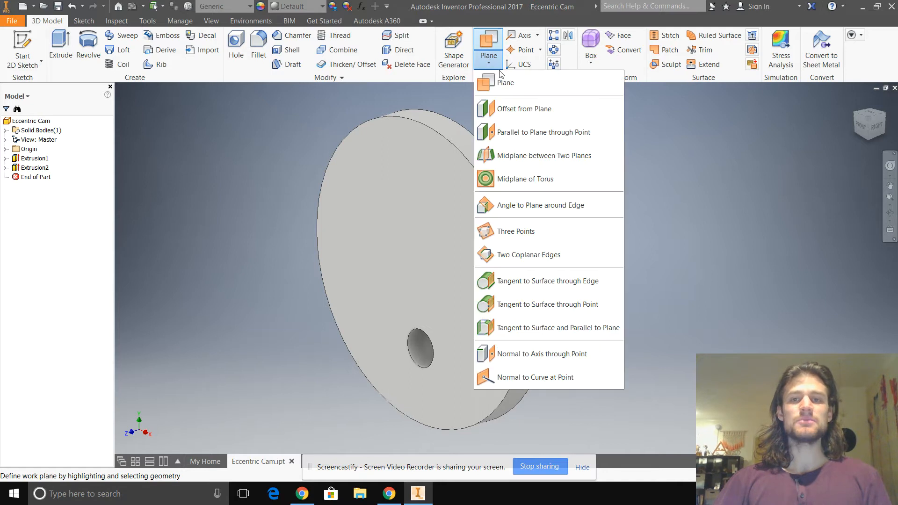
{"action": "left_click", "coordinate": [543, 152]}
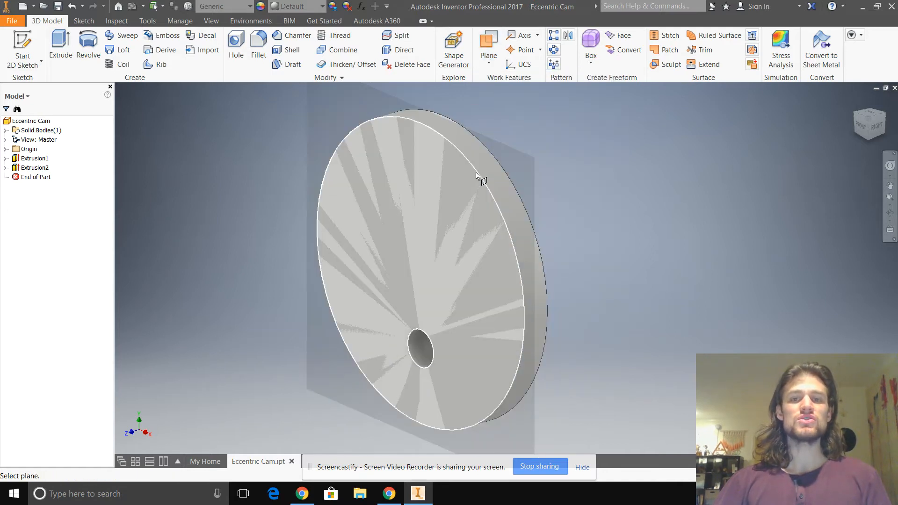
{"action": "left_click", "coordinate": [477, 177]}
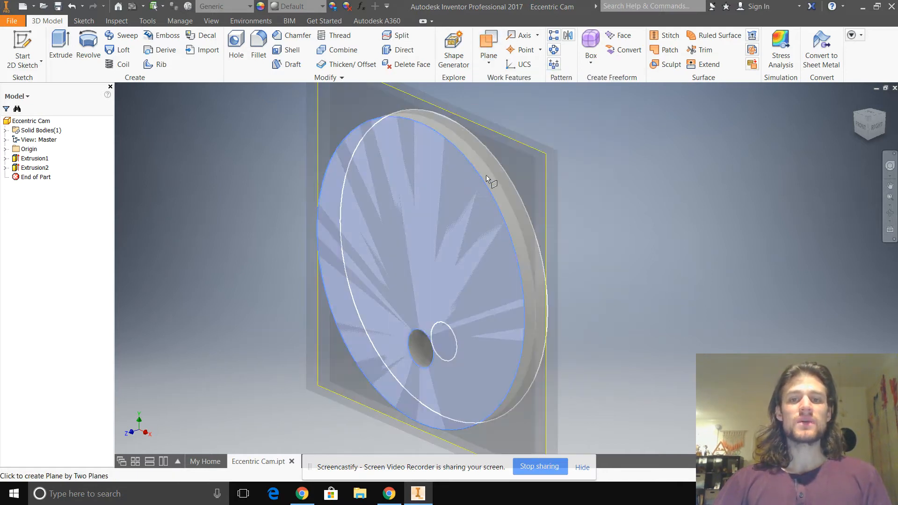
{"action": "left_click", "coordinate": [510, 177]}
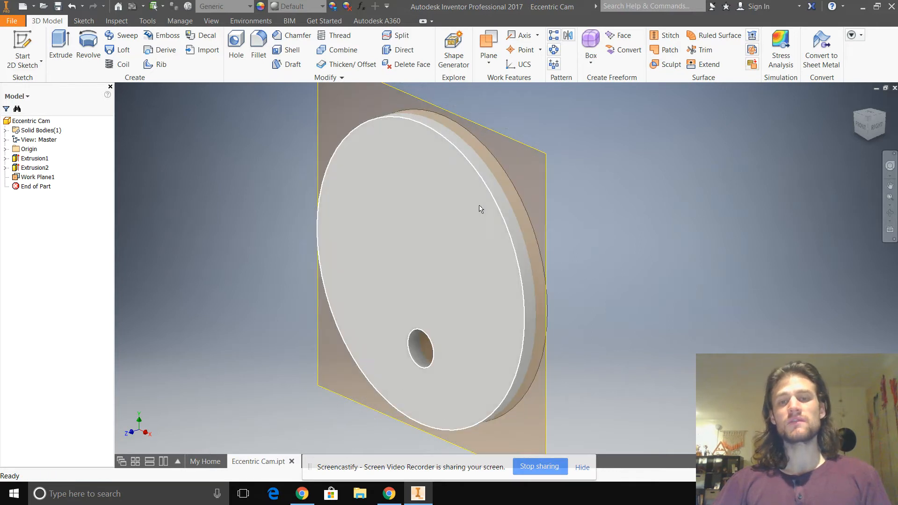
{"action": "mouse_move", "coordinate": [636, 186]}
{"action": "middle_mouse_down", "text": "shift"}
{"action": "mouse_move", "coordinate": [582, 180]}
{"action": "mouse_move", "coordinate": [638, 178]}
{"action": "mouse_move", "coordinate": [649, 188]}
{"action": "middle_mouse_up", "text": "shift"}
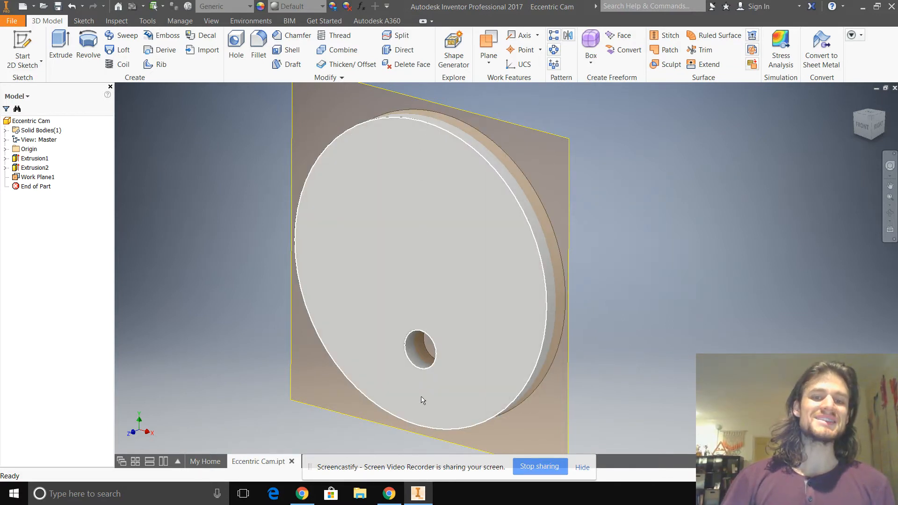
- Create a work plane offset 0 in from the origin's YZ plane, running vertically through the disc and axle hole
{"action": "left_click", "coordinate": [489, 61]}
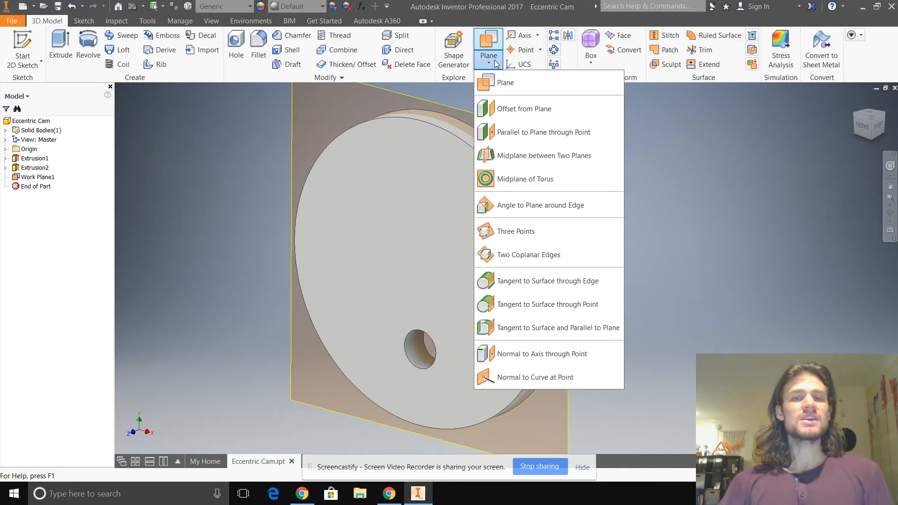
{"action": "left_click", "coordinate": [524, 111]}
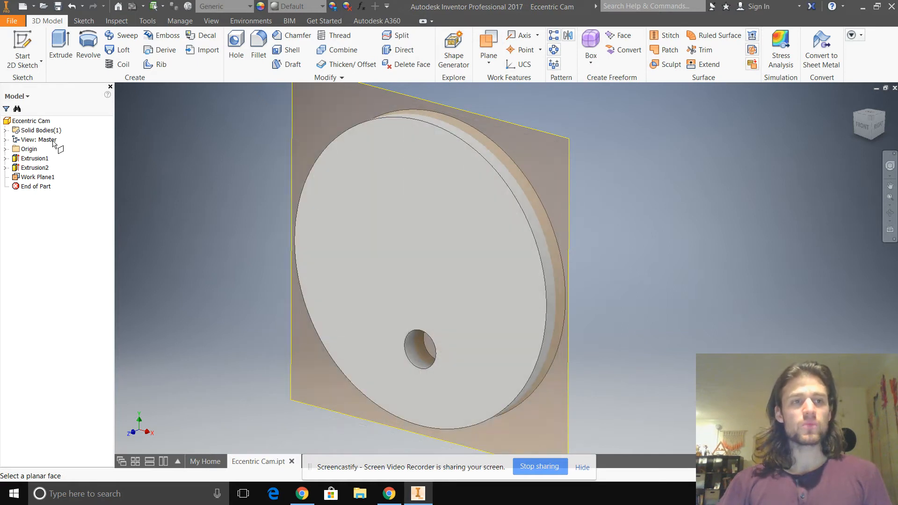
{"action": "left_click", "coordinate": [5, 148]}
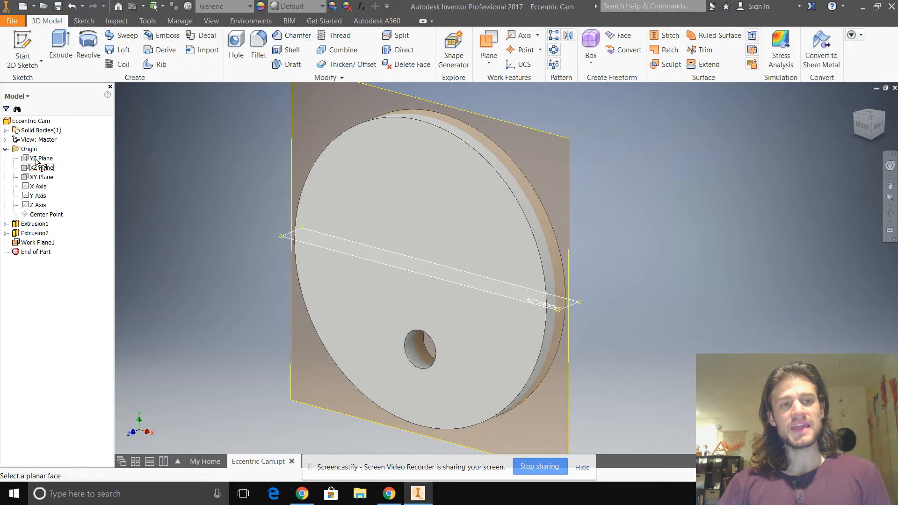
{"action": "left_click", "coordinate": [39, 159]}
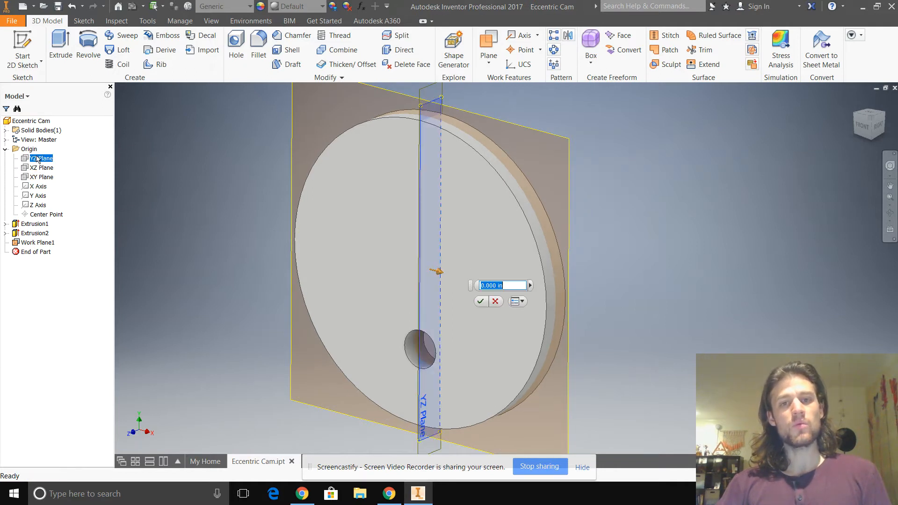
{"action": "mouse_move", "coordinate": [440, 276]}
{"action": "left_mouse_down"}
{"action": "mouse_move", "coordinate": [514, 285]}
{"action": "mouse_move", "coordinate": [378, 265]}
{"action": "mouse_move", "coordinate": [435, 279]}
{"action": "left_mouse_up"}
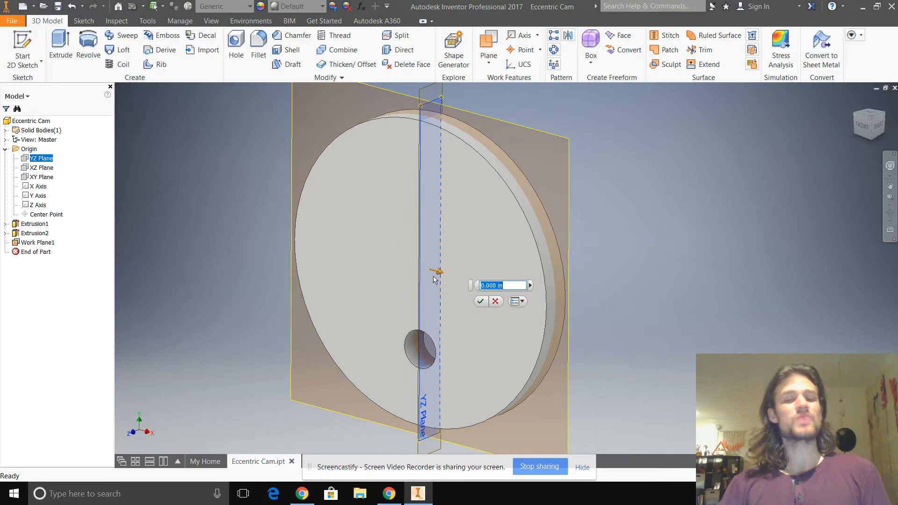
{"action": "left_click", "coordinate": [480, 303]}
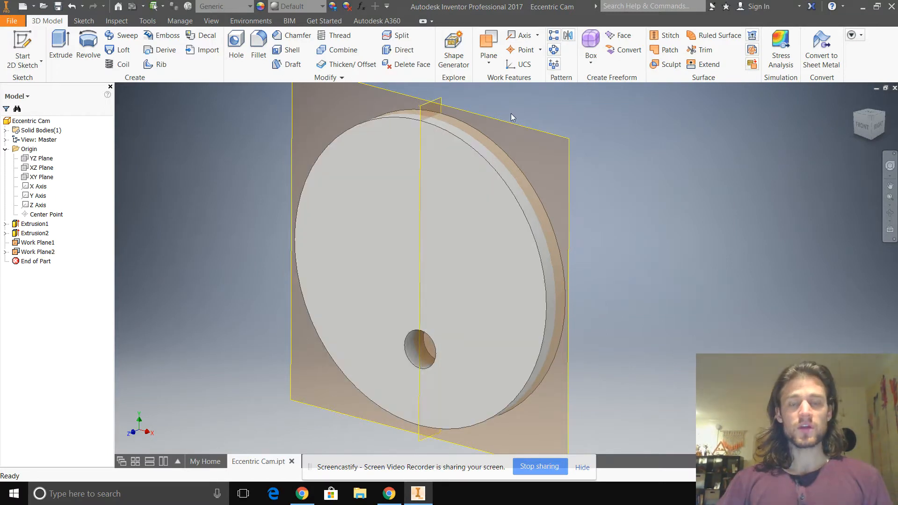
- Enlarge the vertical work plane through the axle hole so it extends well beyond the disc's front and back faces
{"action": "left_click", "coordinate": [413, 111]}
{"action": "key", "text": "Escape"}
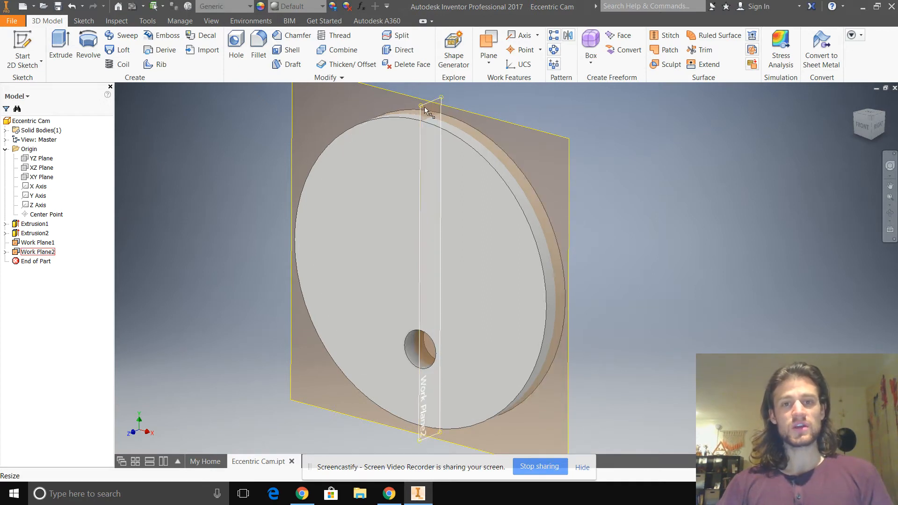
{"action": "left_click", "coordinate": [420, 110]}
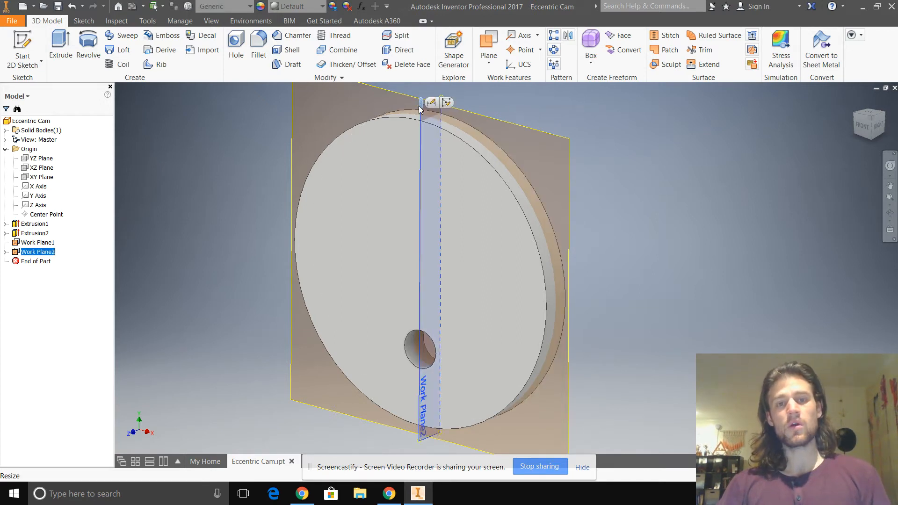
{"action": "key", "text": "Escape"}
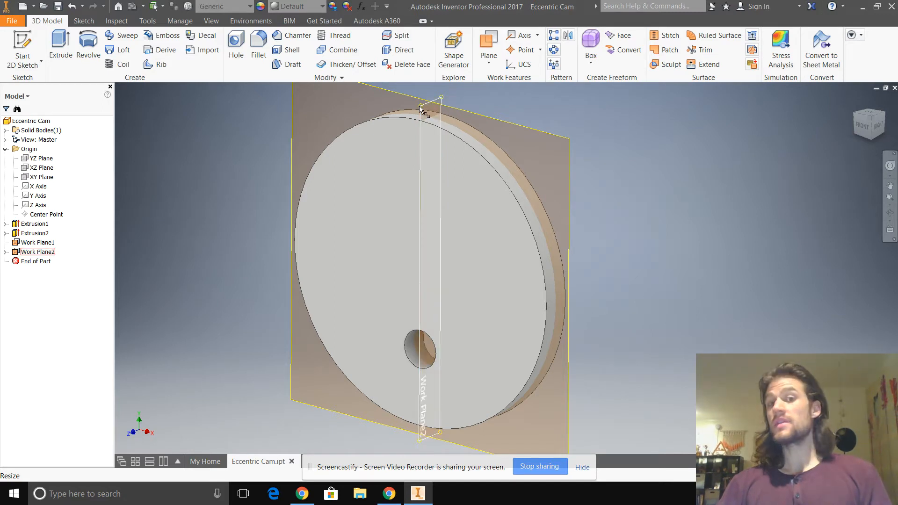
{"action": "left_click_drag", "start_coordinate": [422, 109], "coordinate": [371, 106]}
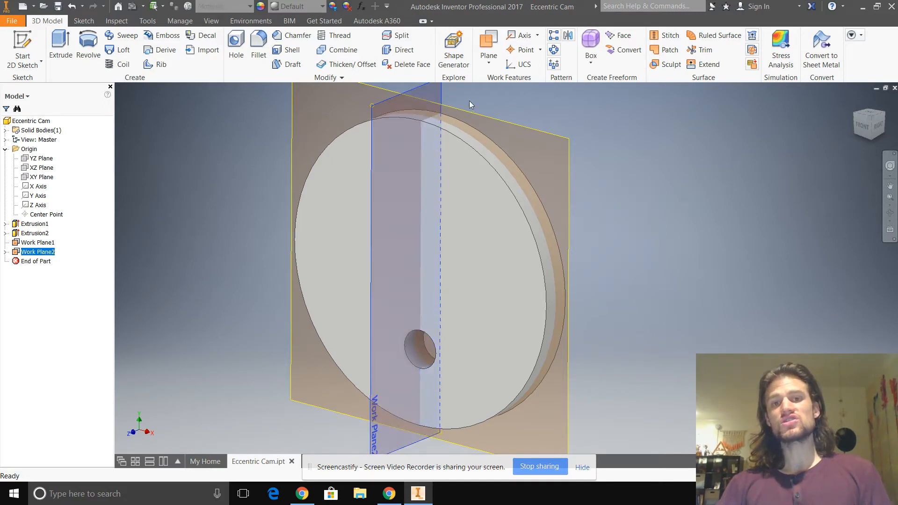
{"action": "scroll", "coordinate": [451, 103], "scroll_direction": "down", "scroll_amount": 3}
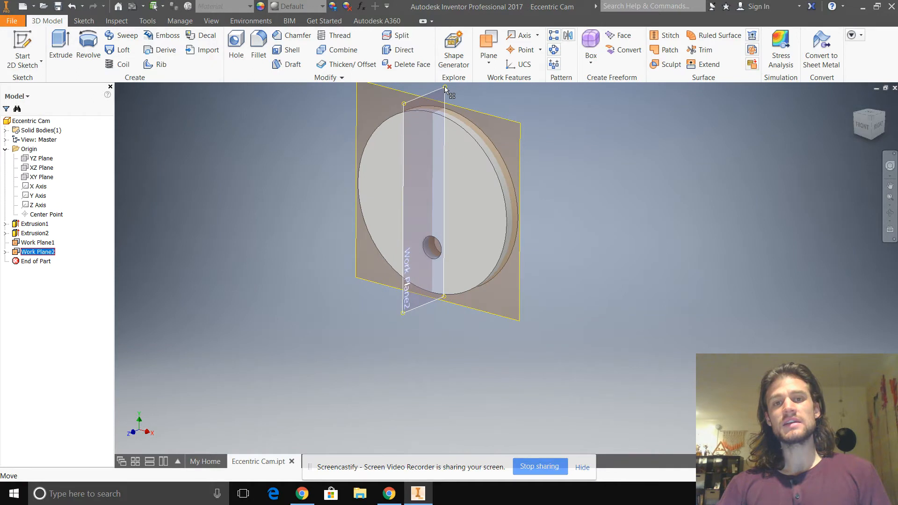
{"action": "scroll", "coordinate": [449, 93], "scroll_direction": "up", "scroll_amount": 5}
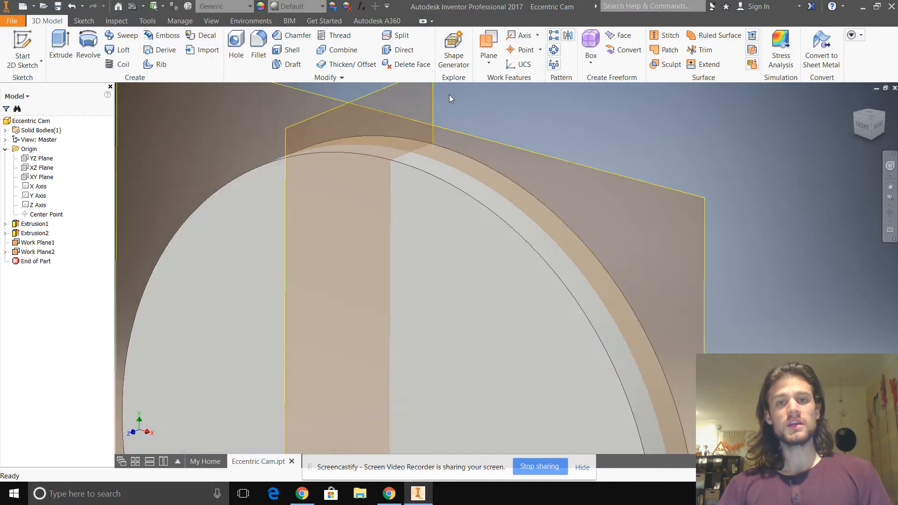
{"action": "left_click_drag", "start_coordinate": [432, 141], "coordinate": [518, 103]}
{"action": "left_click", "coordinate": [609, 187]}
{"action": "scroll", "coordinate": [611, 193], "scroll_direction": "down", "scroll_amount": 7}
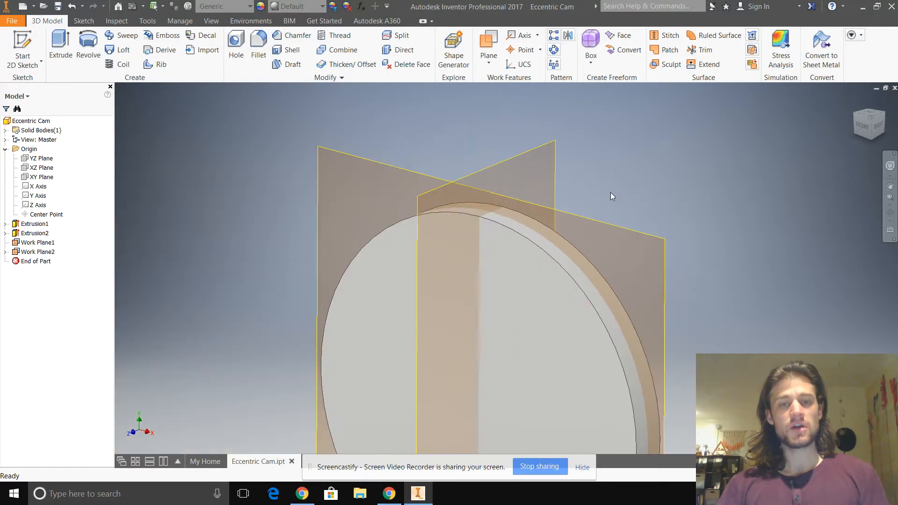
{"action": "scroll", "coordinate": [616, 273], "scroll_direction": "up", "scroll_amount": 4}
- Create a work axis through the centre of the axle hole
{"action": "middle_click_drag", "start_coordinate": [594, 282], "coordinate": [601, 309], "text": "shift"}
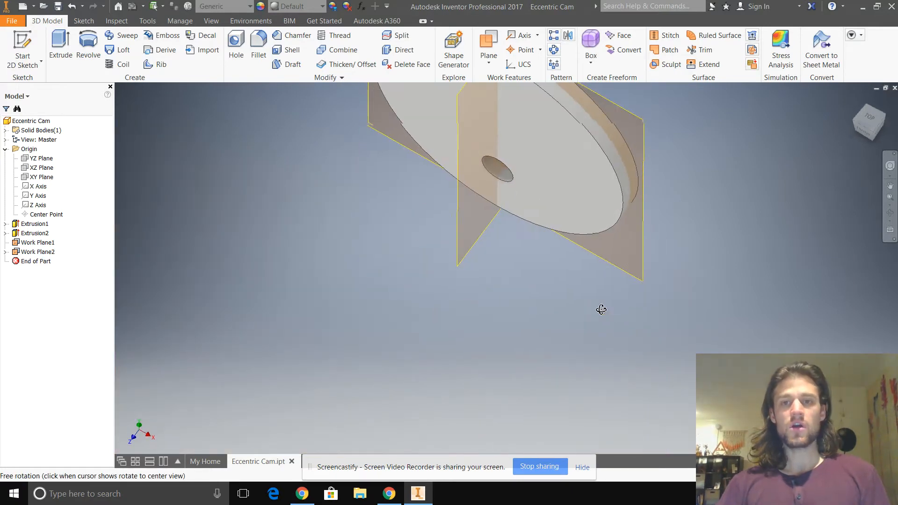
{"action": "scroll", "coordinate": [598, 287], "scroll_direction": "down", "scroll_amount": 3}
{"action": "middle_click_drag", "start_coordinate": [586, 266], "coordinate": [560, 322]}
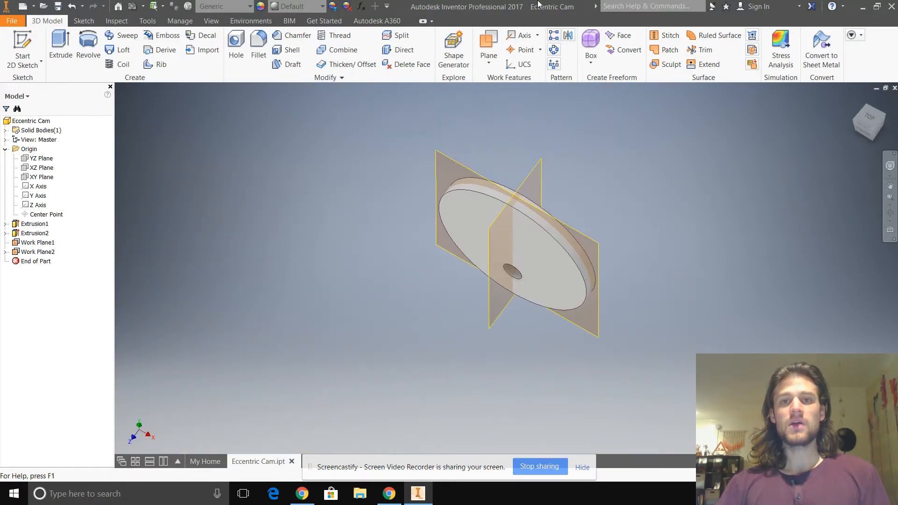
{"action": "left_click", "coordinate": [512, 38]}
{"action": "scroll", "coordinate": [519, 243], "scroll_direction": "up", "scroll_amount": 5}
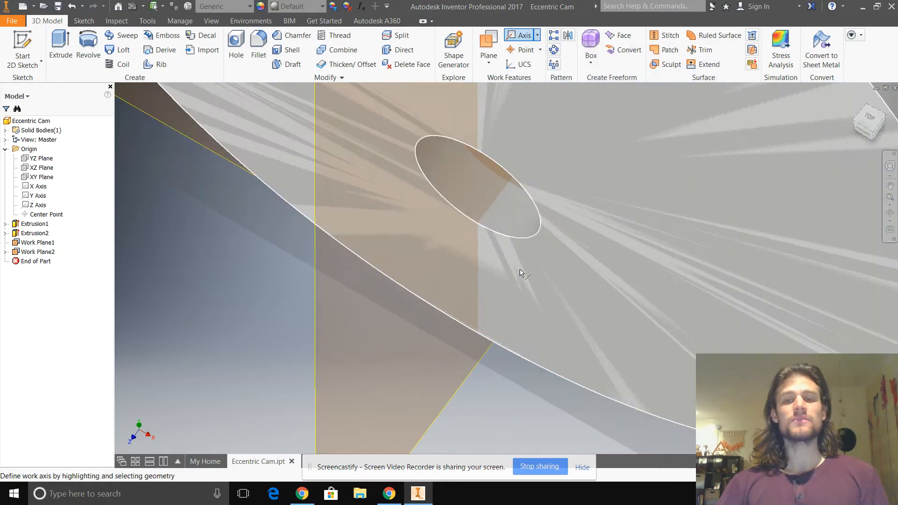
{"action": "left_click", "coordinate": [520, 228]}
{"action": "scroll", "coordinate": [513, 234], "scroll_direction": "down", "scroll_amount": 5}
{"action": "middle_click_drag", "start_coordinate": [508, 315], "coordinate": [491, 298], "text": "shift"}
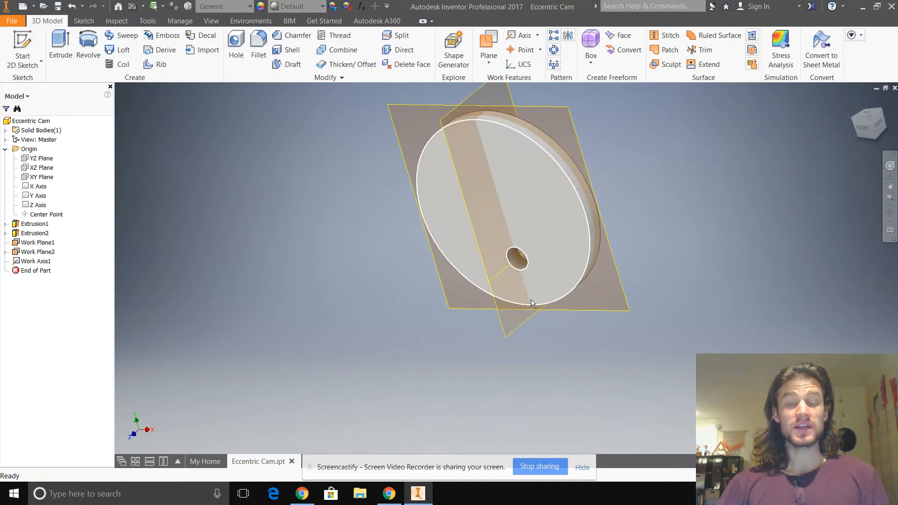
- Lengthen the axle hole's work axis so it extends farther out from the disc's front face
{"action": "scroll", "coordinate": [528, 144], "scroll_direction": "up", "scroll_amount": 3}
{"action": "left_click", "coordinate": [463, 256]}
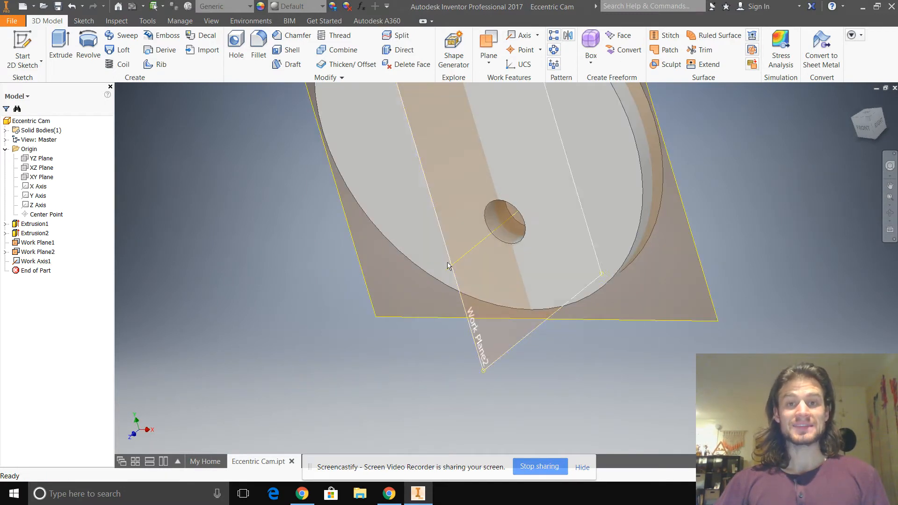
{"action": "left_click_drag", "start_coordinate": [447, 275], "coordinate": [443, 280]}
{"action": "left_click_drag", "start_coordinate": [391, 298], "coordinate": [389, 301]}
{"action": "left_click", "coordinate": [295, 244]}
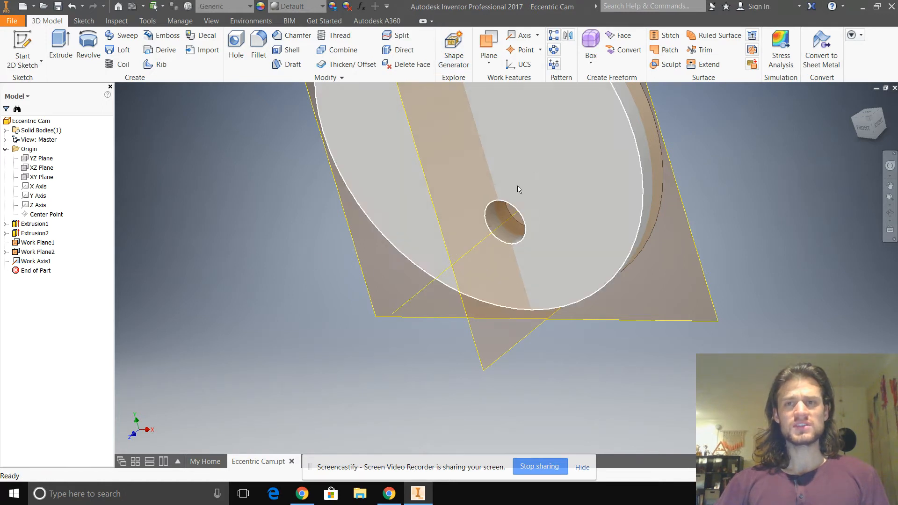
{"action": "middle_click_drag", "start_coordinate": [178, 233], "coordinate": [183, 231], "text": "shift"}
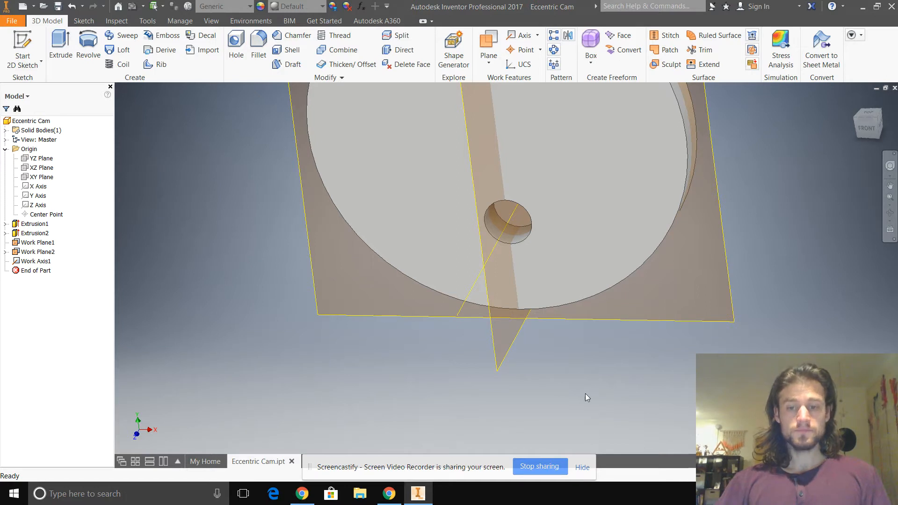
- Dismiss the screen-sharing notice and switch to Chrome to view the cam drawings
{"action": "left_click", "coordinate": [585, 471]}
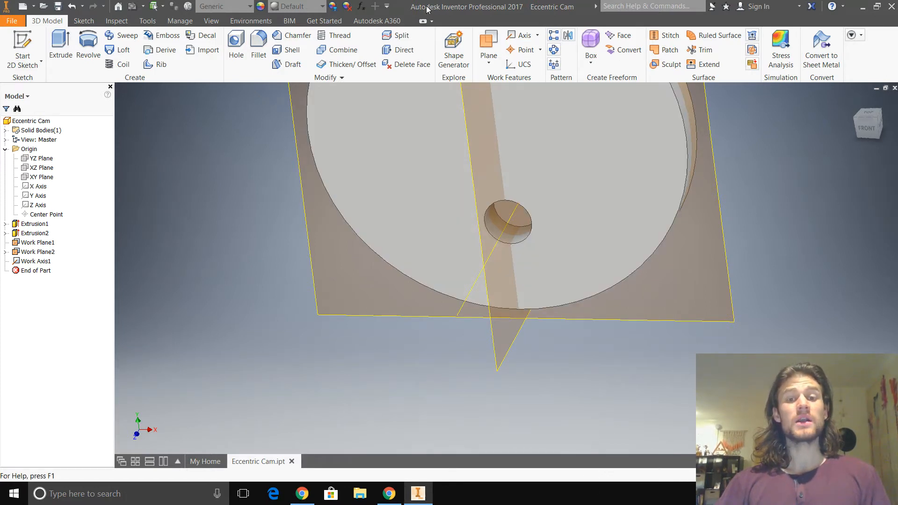
{"action": "left_click", "coordinate": [388, 494]}
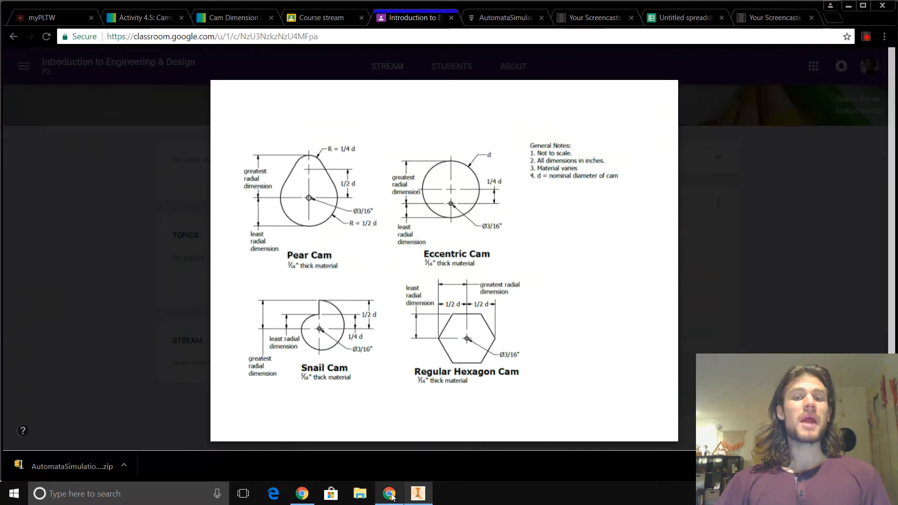
- Close the cam drawings preview, then open AutomataSimulation.zip from the class post and download it
{"action": "left_click", "coordinate": [111, 296]}
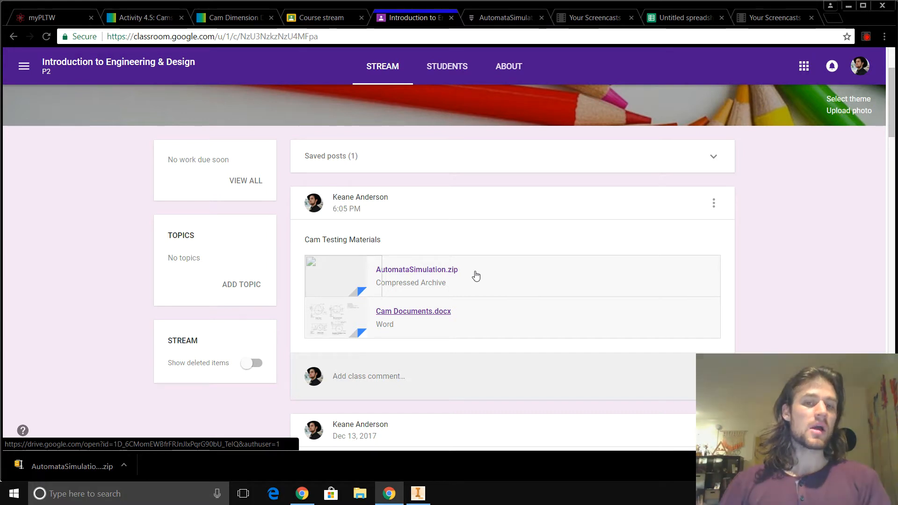
{"action": "left_click", "coordinate": [421, 270]}
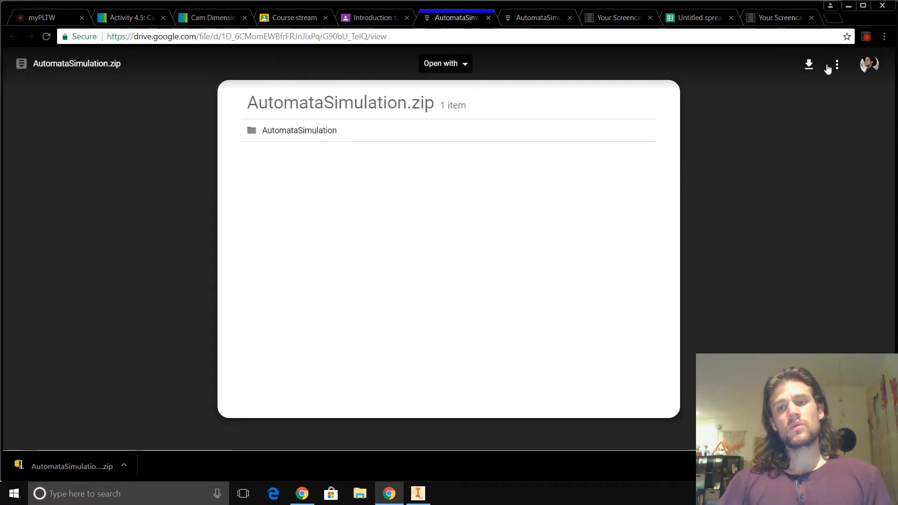
{"action": "left_click", "coordinate": [809, 64]}
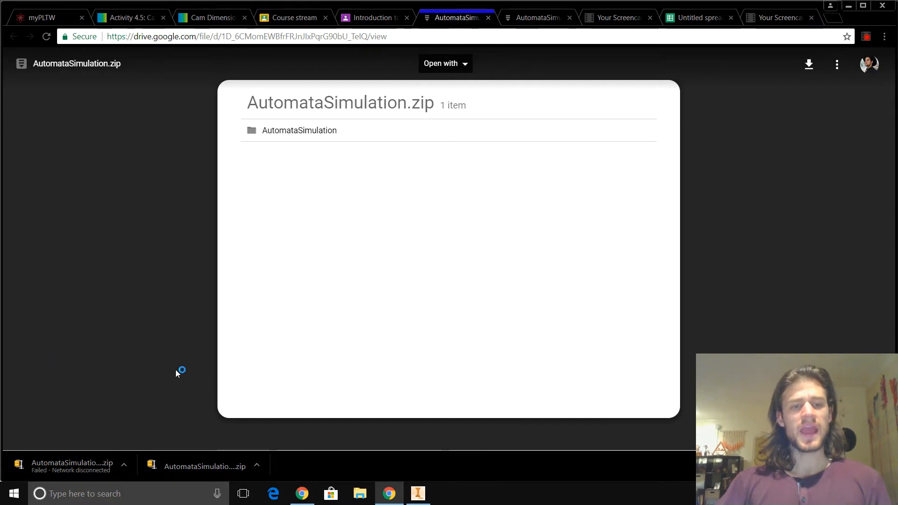
{"action": "left_click", "coordinate": [418, 494]}
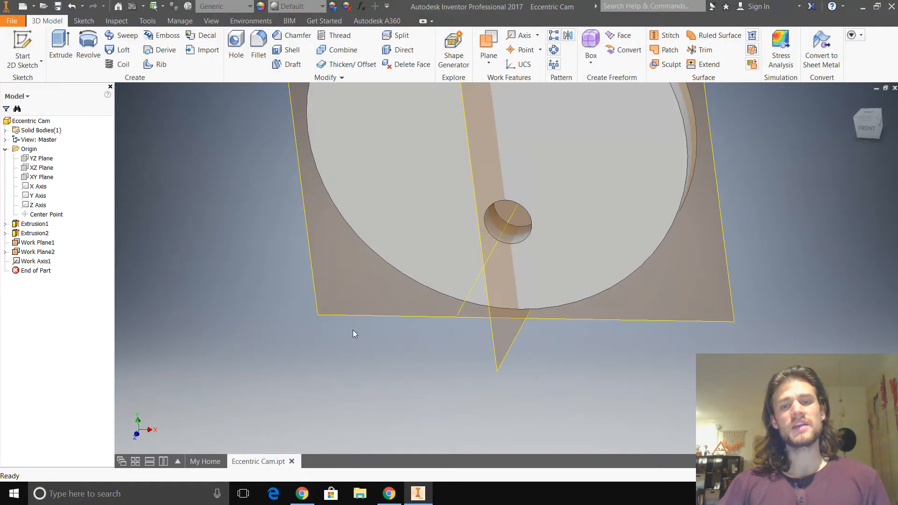
{"action": "scroll", "coordinate": [343, 270], "scroll_direction": "down", "scroll_amount": 2}
{"action": "middle_click_drag", "start_coordinate": [353, 288], "coordinate": [313, 328], "text": "shift"}
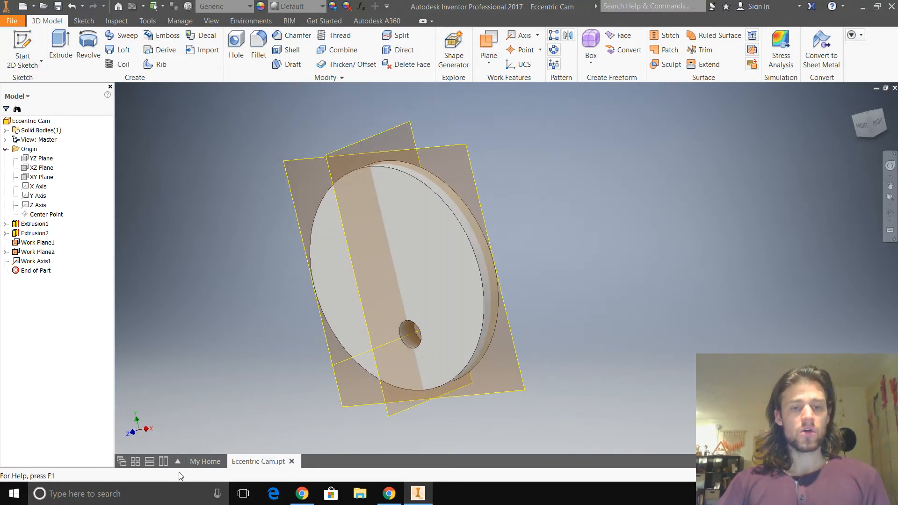
- Switch to File Explorer, open the AutomataSimulation zip from Downloads with Windows Explorer, and enter its AutomataSimulation folder
{"action": "left_click", "coordinate": [360, 494]}
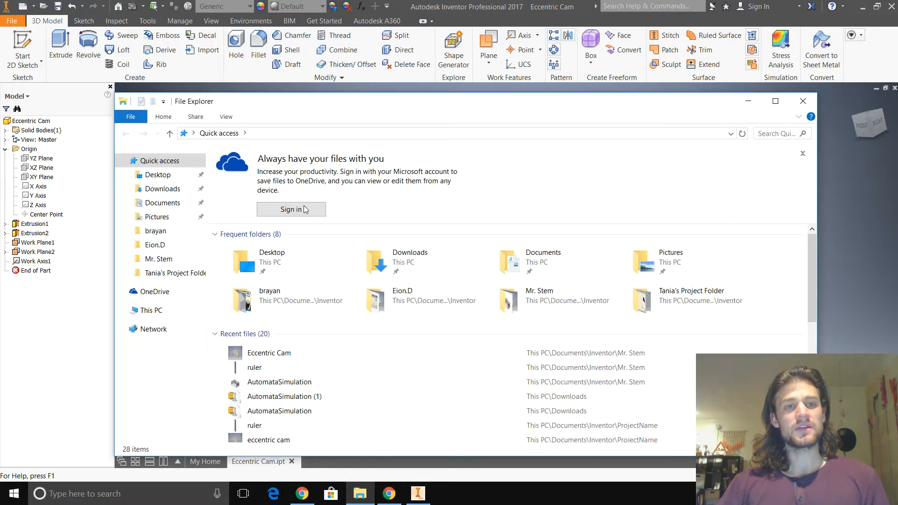
{"action": "left_click", "coordinate": [166, 190]}
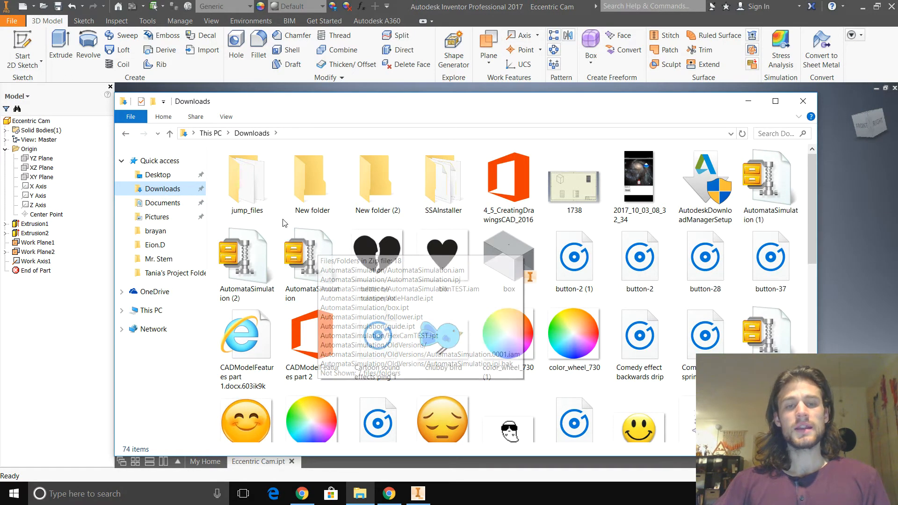
{"action": "right_click", "coordinate": [314, 262]}
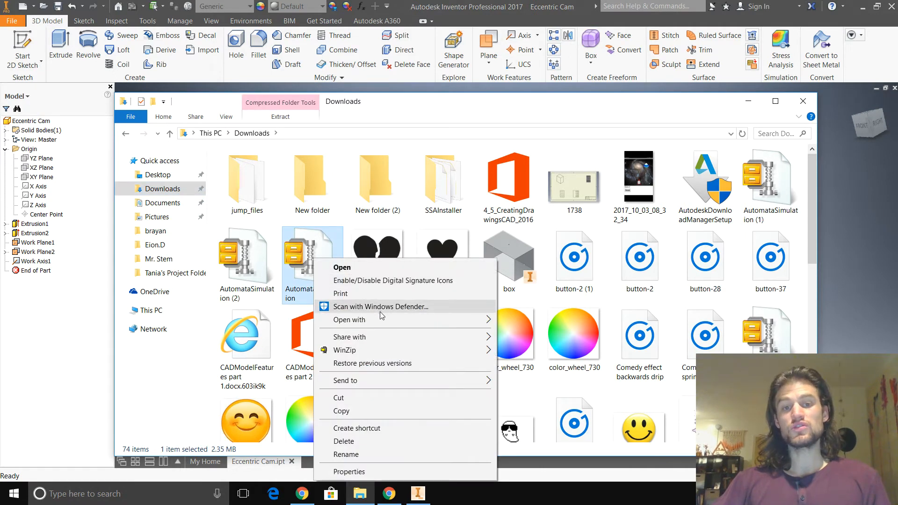
{"action": "mouse_move", "coordinate": [384, 321]}
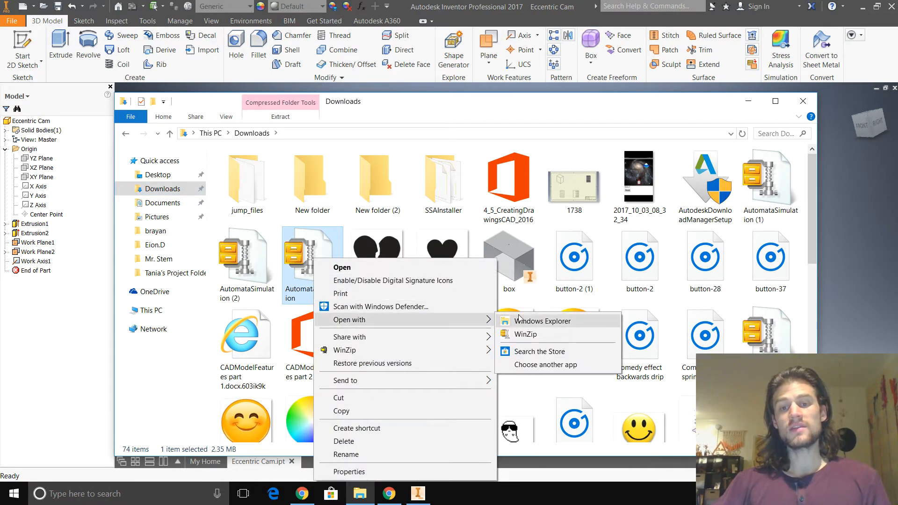
{"action": "left_click", "coordinate": [557, 323]}
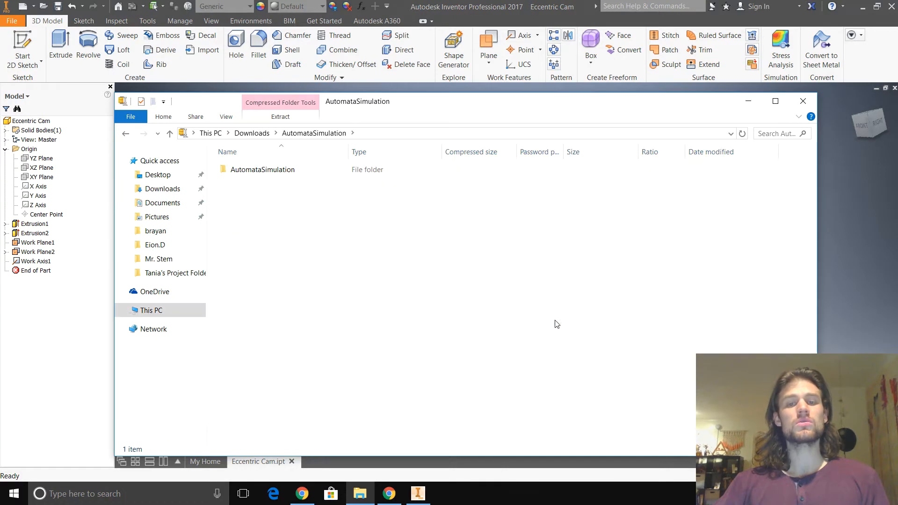
{"action": "double_click", "coordinate": [291, 175]}
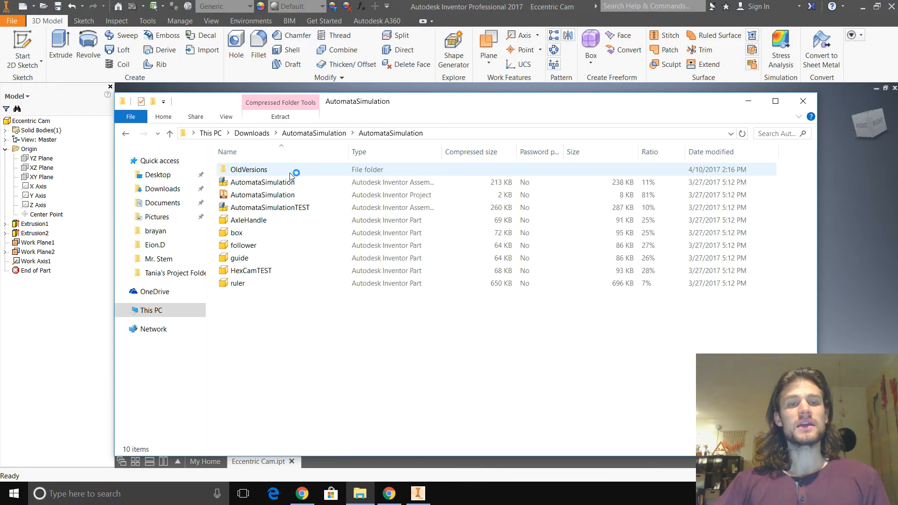
- Examine the assembly, project and part files in the zip's AutomataSimulation folder to see what must be copied
{"action": "left_click", "coordinate": [268, 186]}
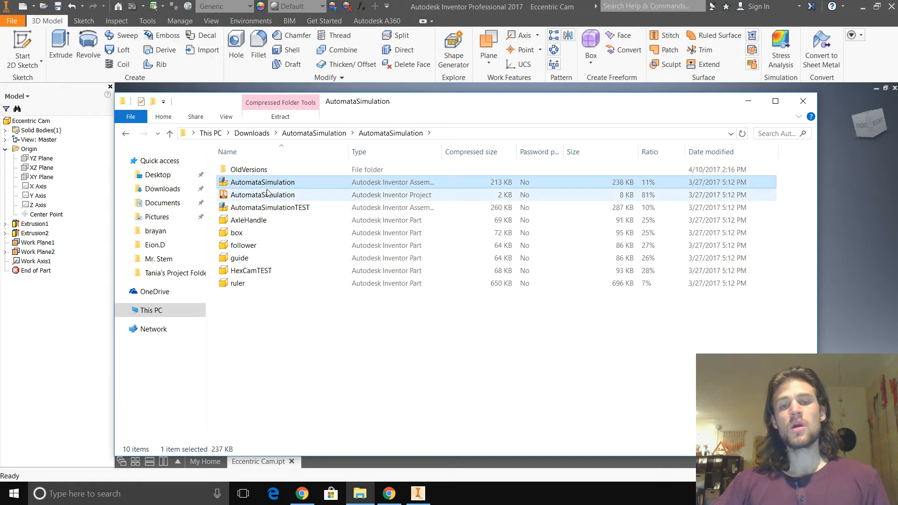
{"action": "left_click", "coordinate": [268, 207]}
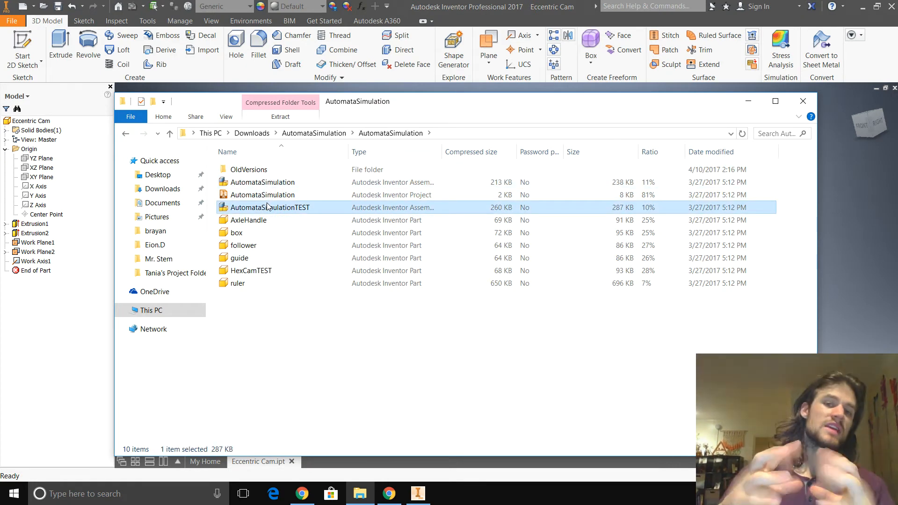
{"action": "left_click", "coordinate": [270, 222]}
{"action": "left_click", "coordinate": [269, 233]}
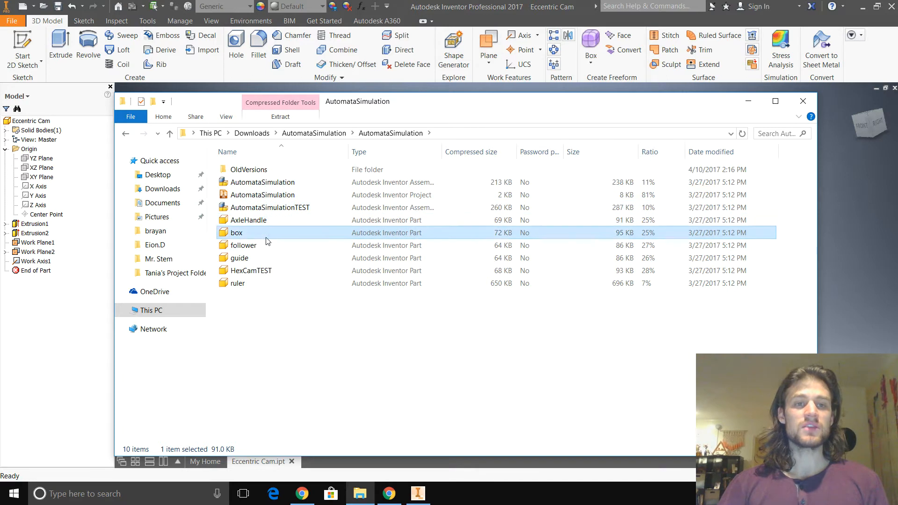
{"action": "left_click", "coordinate": [268, 245]}
{"action": "left_click", "coordinate": [265, 258]}
{"action": "left_click", "coordinate": [262, 270]}
{"action": "left_click", "coordinate": [263, 284]}
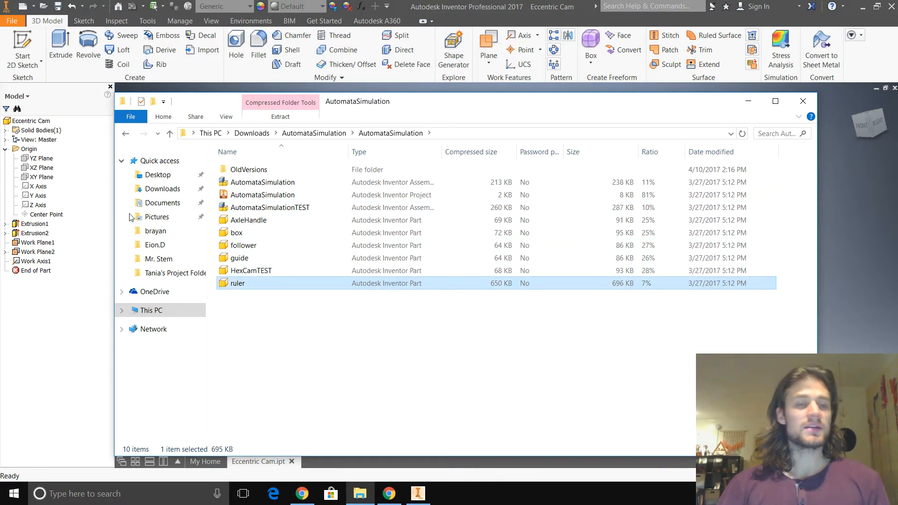
{"action": "left_click", "coordinate": [334, 183]}
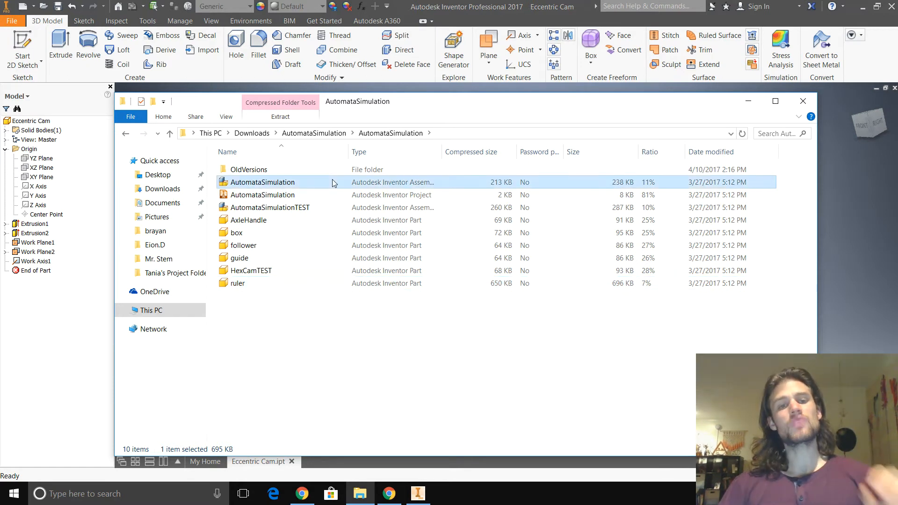
{"action": "left_click", "coordinate": [319, 279], "text": "shift"}
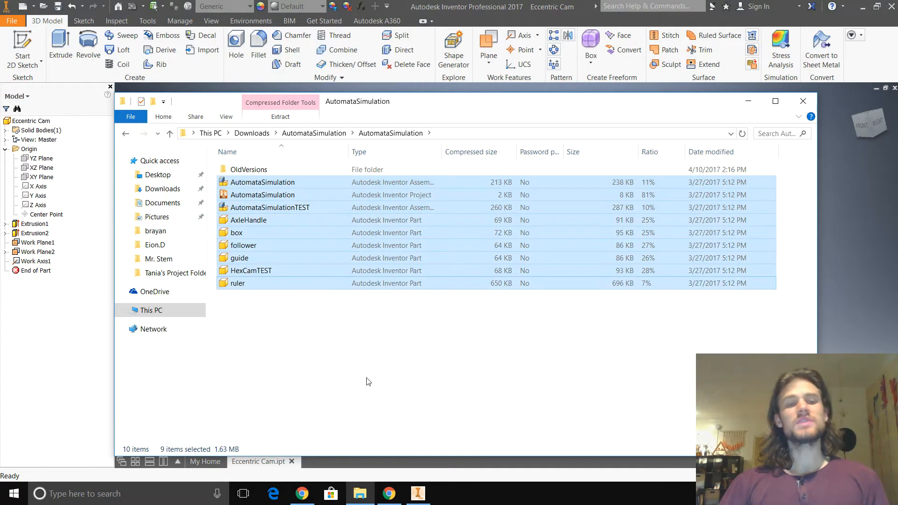
{"action": "left_click", "coordinate": [369, 383]}
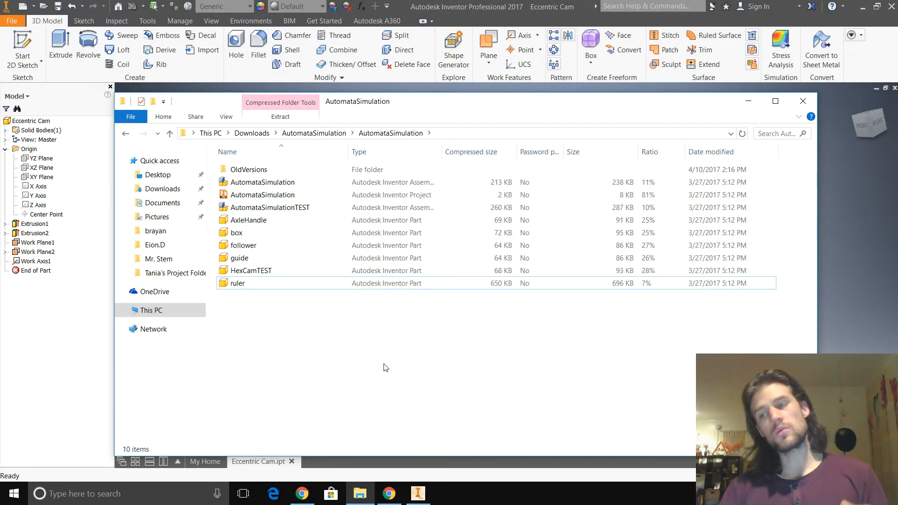
- Switch to Inventor and check the active project on the My Home page, then return to File Explorer
{"action": "left_click", "coordinate": [418, 494]}
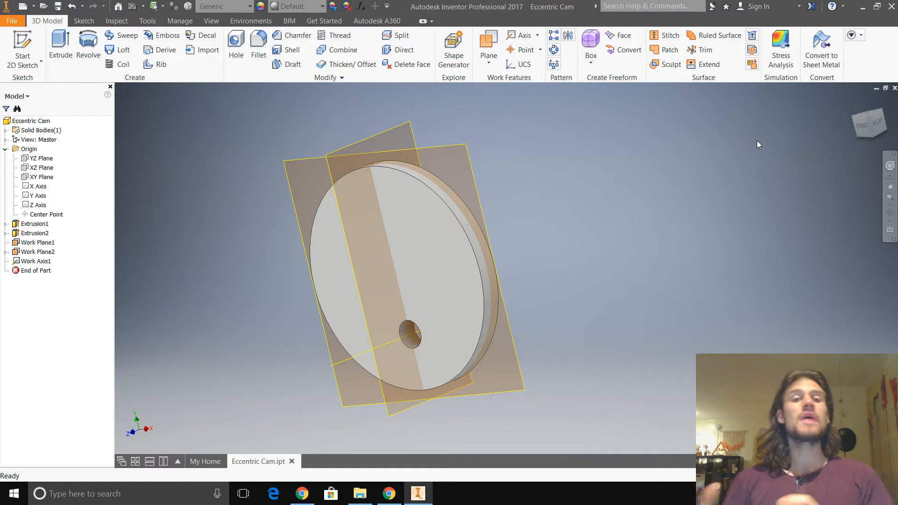
{"action": "left_click", "coordinate": [877, 89]}
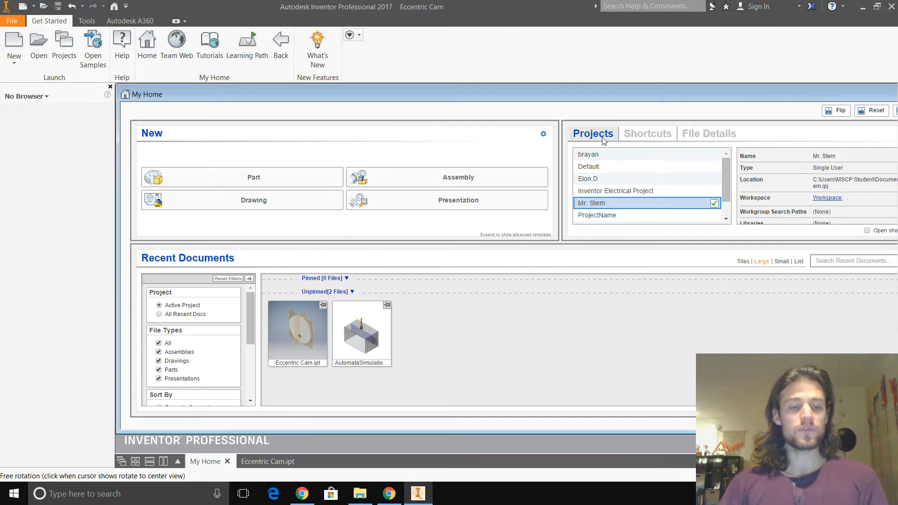
{"action": "key", "text": "alt+Tab"}
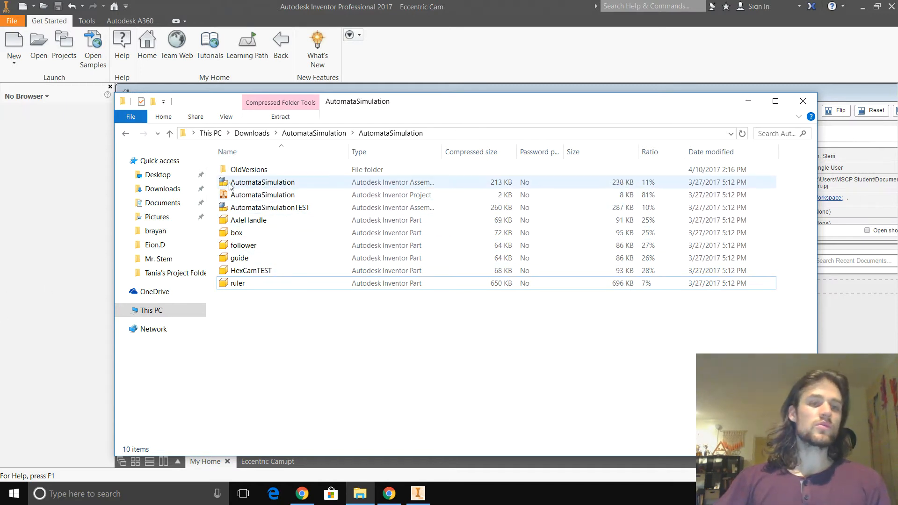
- Open the active project's folder under Documents > Inventor in a second File Explorer window and move it beside the zip's window
{"action": "left_click", "coordinate": [136, 121]}
{"action": "left_click", "coordinate": [156, 135]}
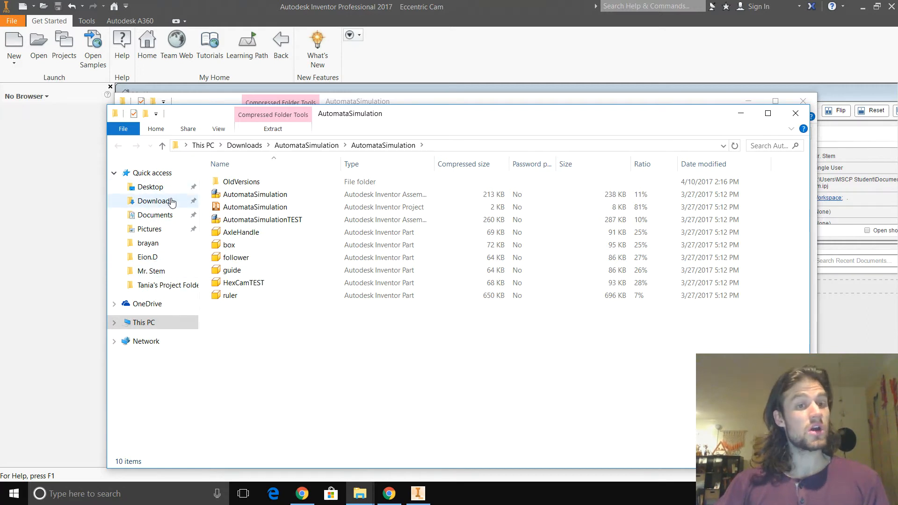
{"action": "left_click", "coordinate": [166, 215]}
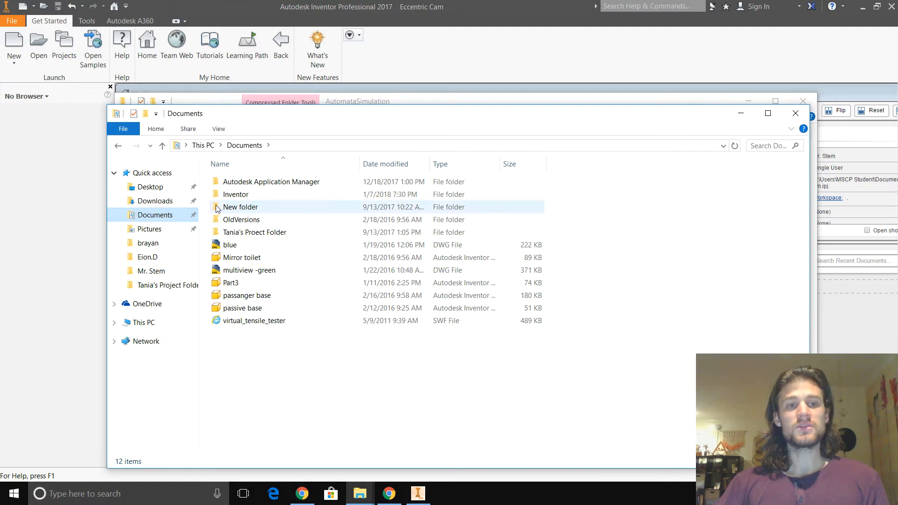
{"action": "double_click", "coordinate": [227, 195]}
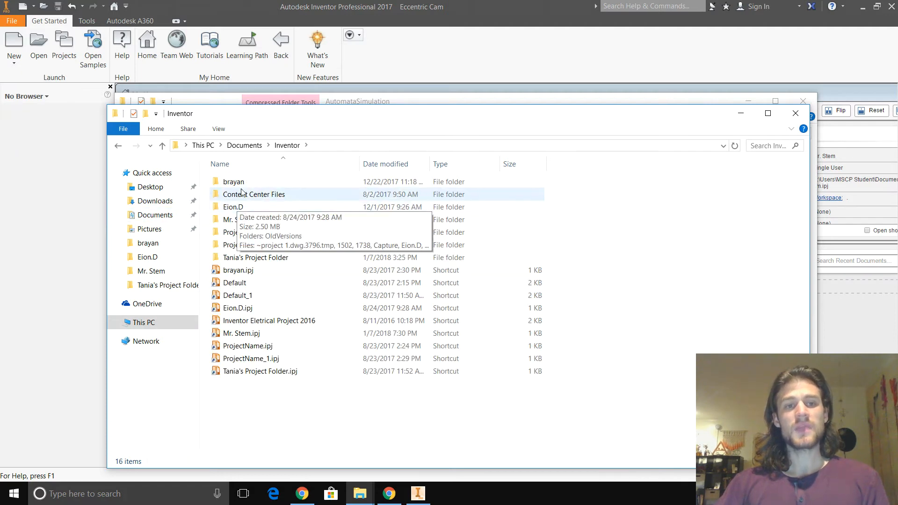
{"action": "double_click", "coordinate": [231, 220]}
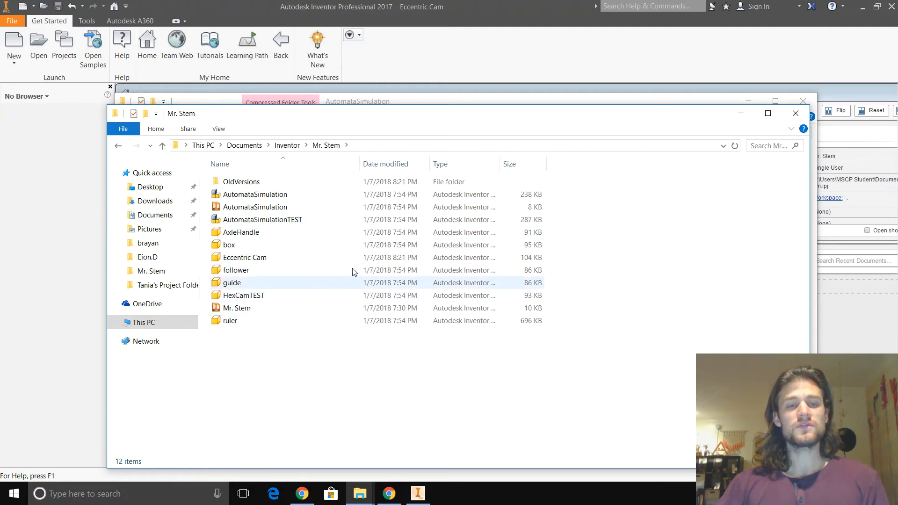
{"action": "left_click_drag", "start_coordinate": [420, 118], "coordinate": [262, 122]}
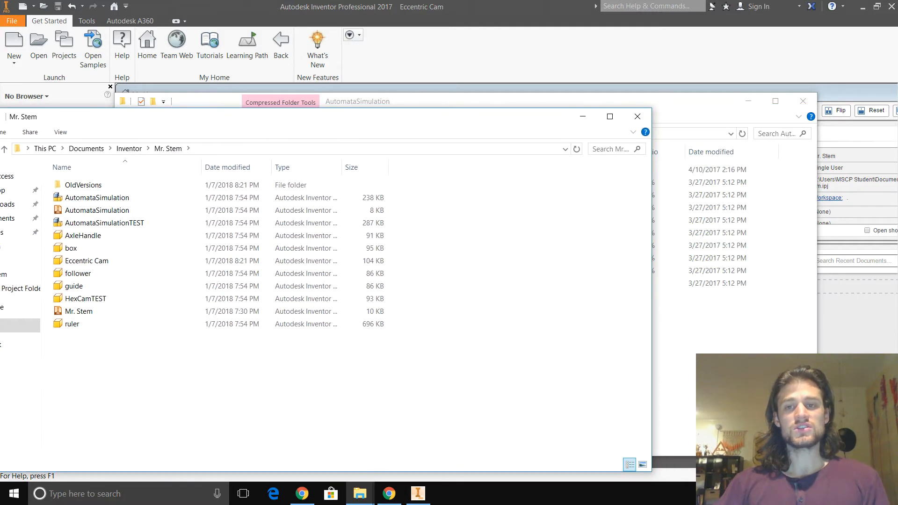
- Try to copy the guide part from the zip's folder into the active project's folder, skipping the duplicate file
{"action": "left_click", "coordinate": [442, 101]}
{"action": "left_click_drag", "start_coordinate": [398, 256], "coordinate": [90, 353]}
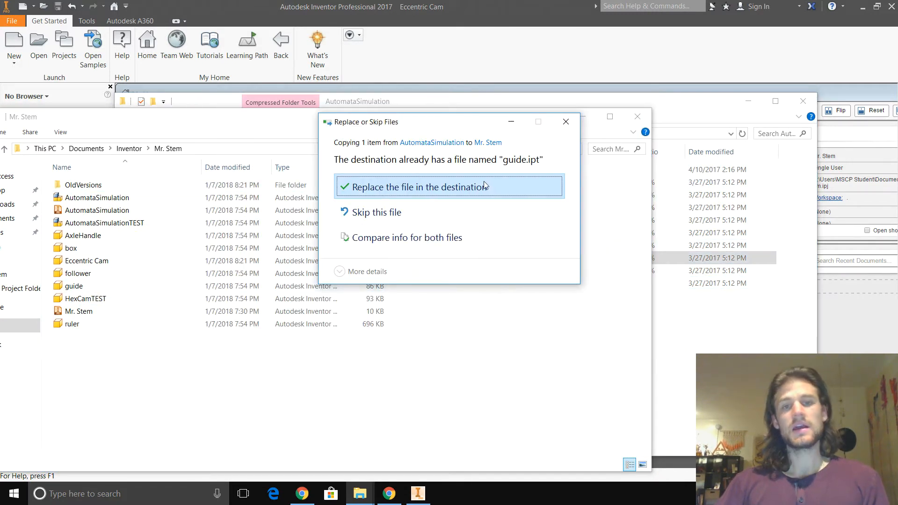
{"action": "left_click", "coordinate": [428, 220]}
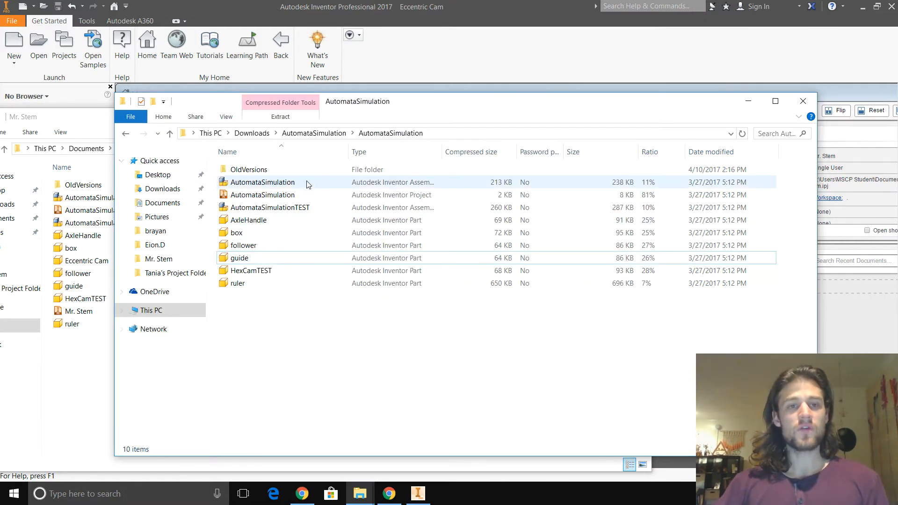
{"action": "left_click", "coordinate": [307, 185]}
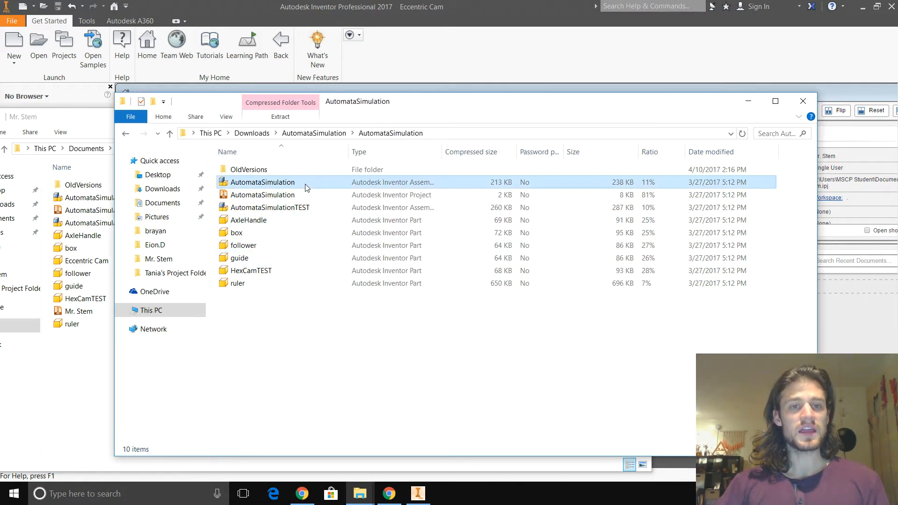
{"action": "left_click", "coordinate": [309, 285], "text": "shift"}
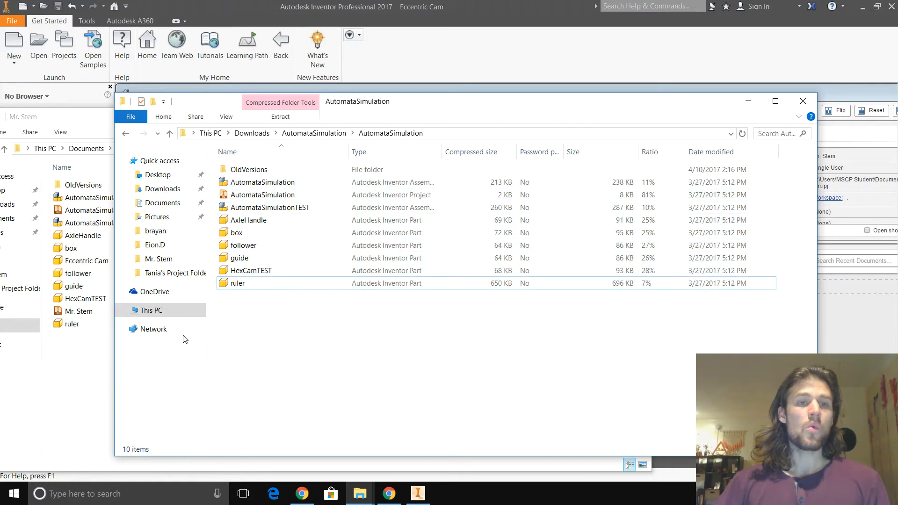
- Delete the AutomataSimulation project file from the active project's folder, keeping the project's own Inventor project file
{"action": "left_click", "coordinate": [73, 348]}
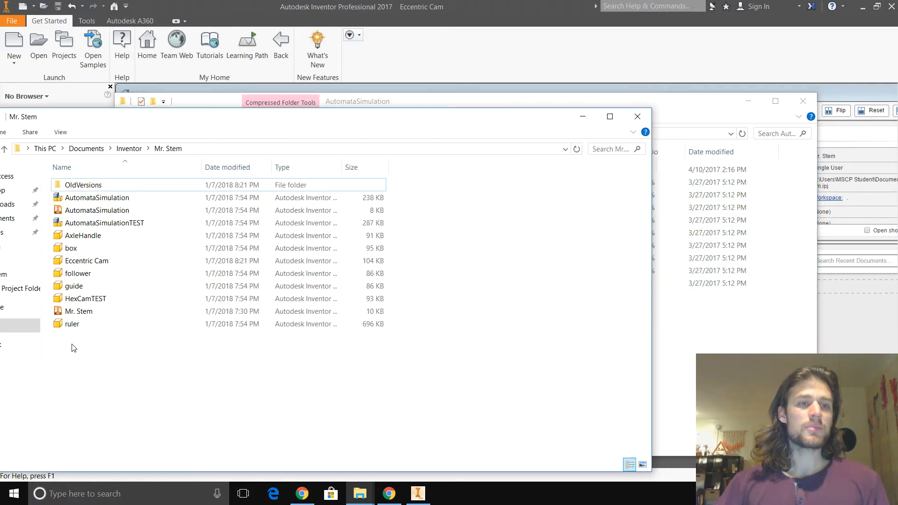
{"action": "left_click", "coordinate": [90, 211]}
{"action": "left_click_drag", "start_coordinate": [75, 209], "coordinate": [255, 224]}
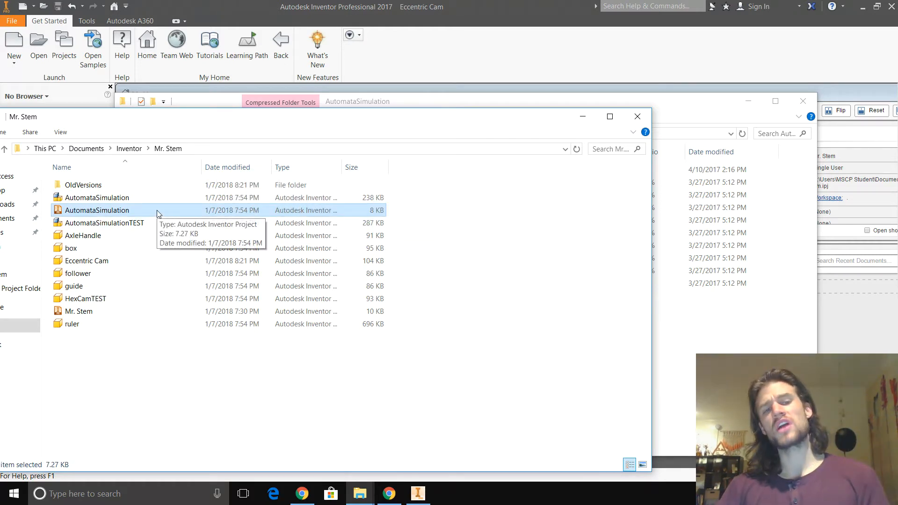
{"action": "left_click", "coordinate": [87, 316]}
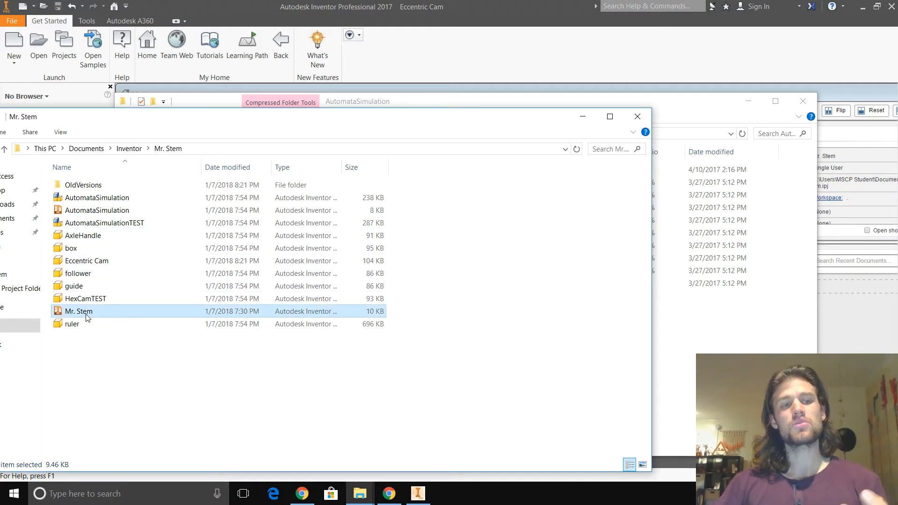
{"action": "left_click", "coordinate": [95, 212]}
{"action": "right_click", "coordinate": [95, 213]}
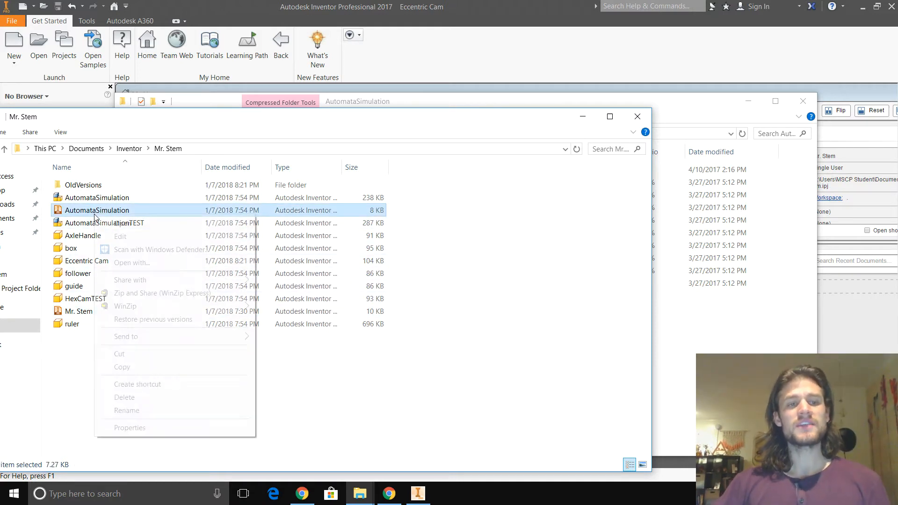
{"action": "left_click", "coordinate": [133, 398]}
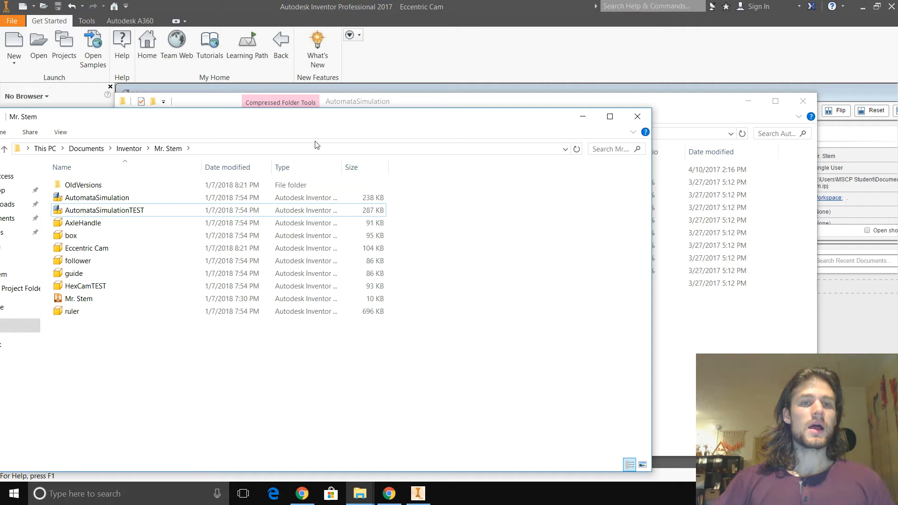
- Close the zip's AutomataSimulation folder window and minimize the active project's folder window to return to Inventor
{"action": "left_click", "coordinate": [687, 309]}
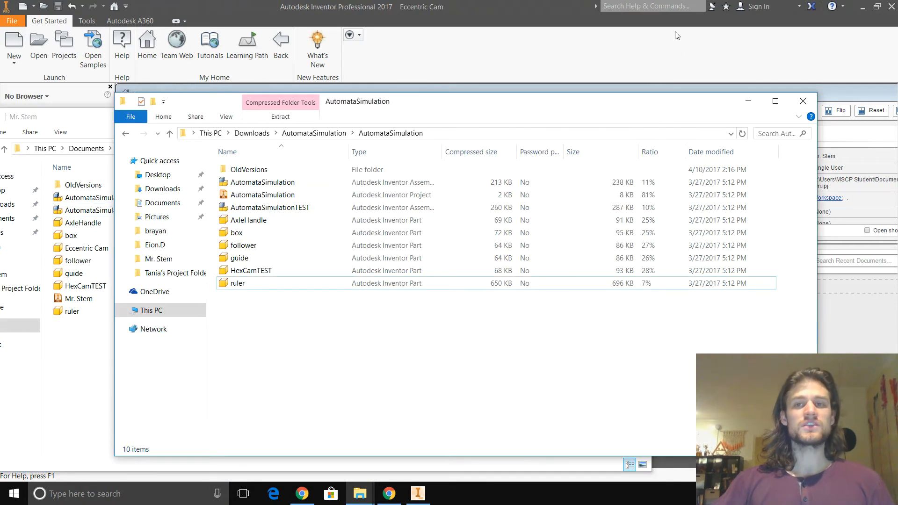
{"action": "left_click", "coordinate": [803, 102]}
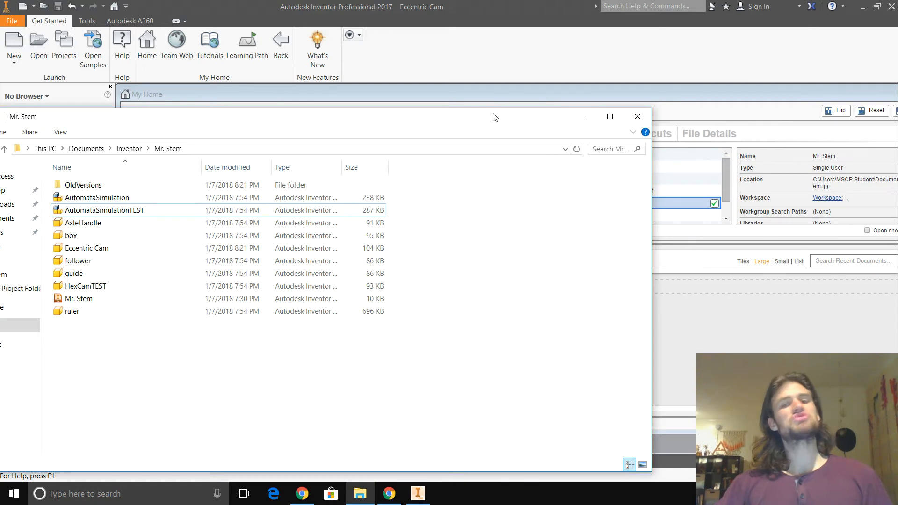
{"action": "left_click_drag", "start_coordinate": [495, 117], "coordinate": [590, 66]}
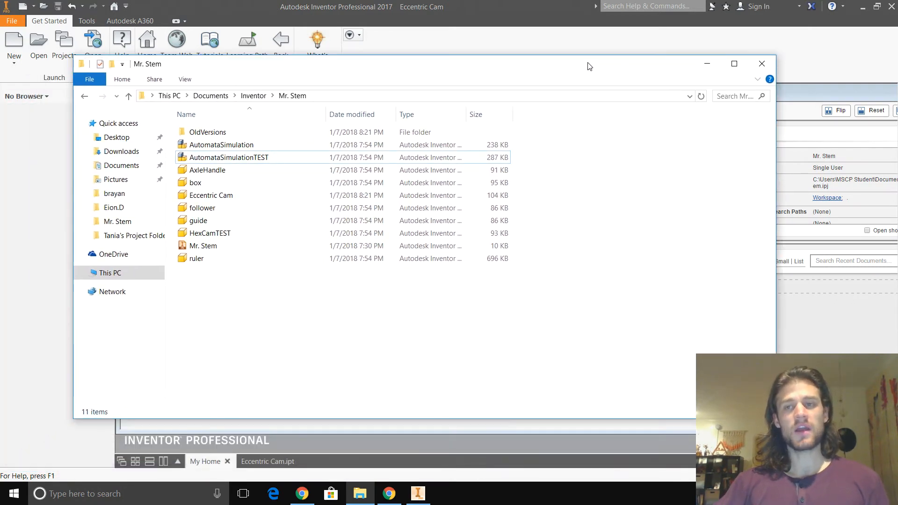
{"action": "left_click", "coordinate": [710, 64]}
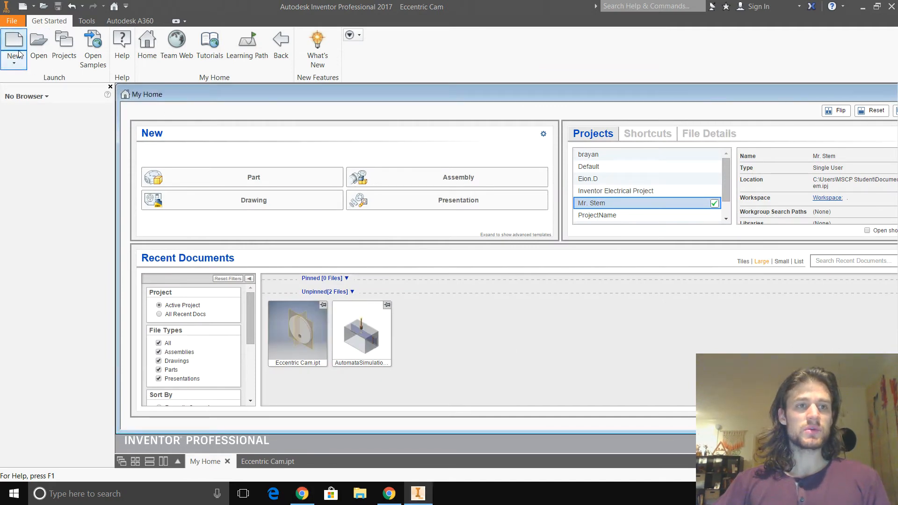
- Open the AutomataSimulation assembly from the project workspace and accept updating it
{"action": "left_click", "coordinate": [46, 55]}
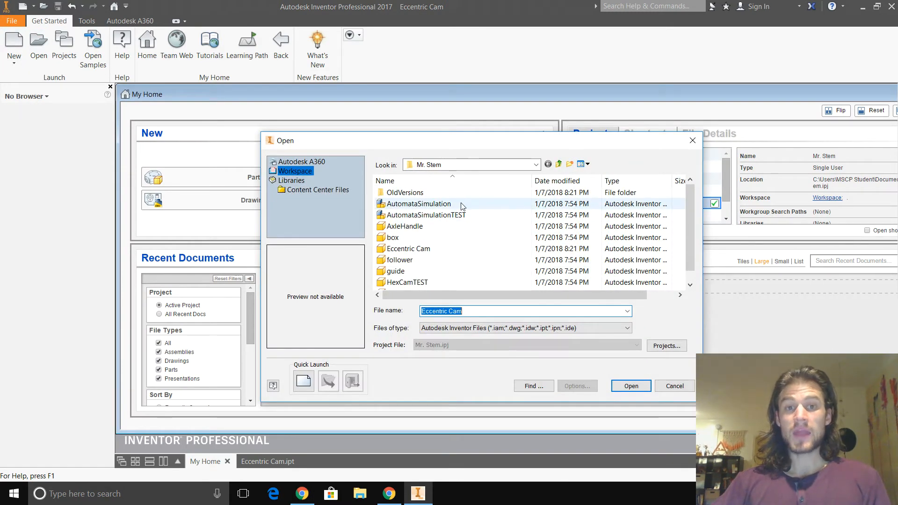
{"action": "double_click", "coordinate": [408, 205]}
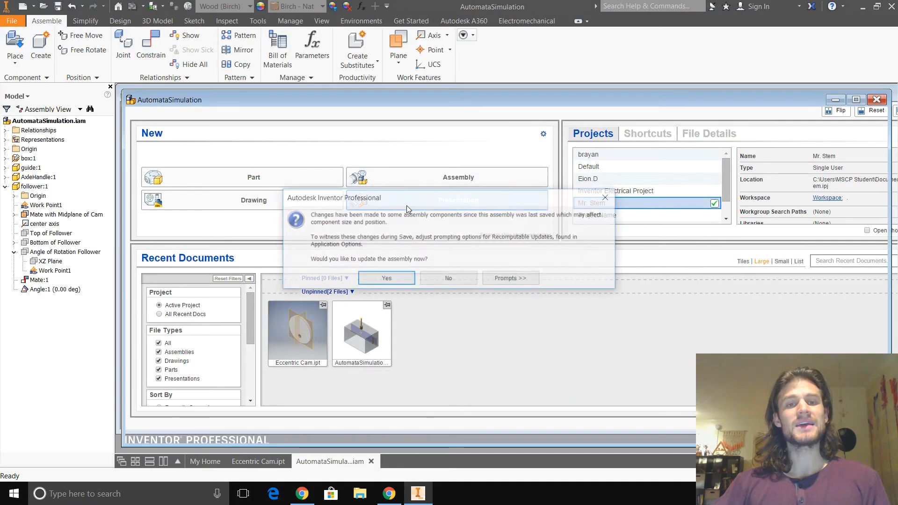
{"action": "left_click", "coordinate": [394, 280]}
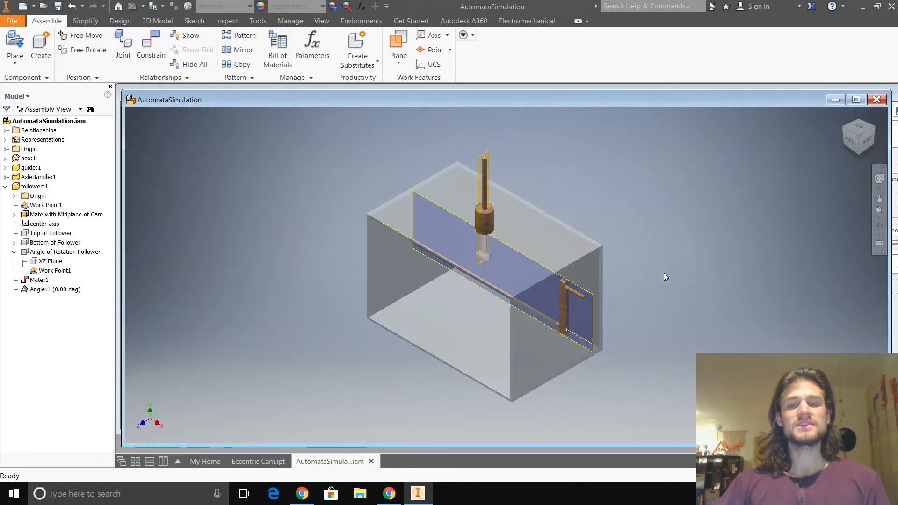
- Hide the box component in the assembly and dismiss the save reminder
{"action": "mouse_move", "coordinate": [397, 352]}
{"action": "middle_mouse_down", "text": "shift"}
{"action": "mouse_move", "coordinate": [353, 353]}
{"action": "mouse_move", "coordinate": [331, 330]}
{"action": "mouse_move", "coordinate": [304, 338]}
{"action": "mouse_move", "coordinate": [345, 333]}
{"action": "mouse_move", "coordinate": [366, 344]}
{"action": "mouse_move", "coordinate": [364, 333]}
{"action": "mouse_move", "coordinate": [345, 337]}
{"action": "middle_mouse_up", "text": "shift"}
{"action": "left_click", "coordinate": [399, 215]}
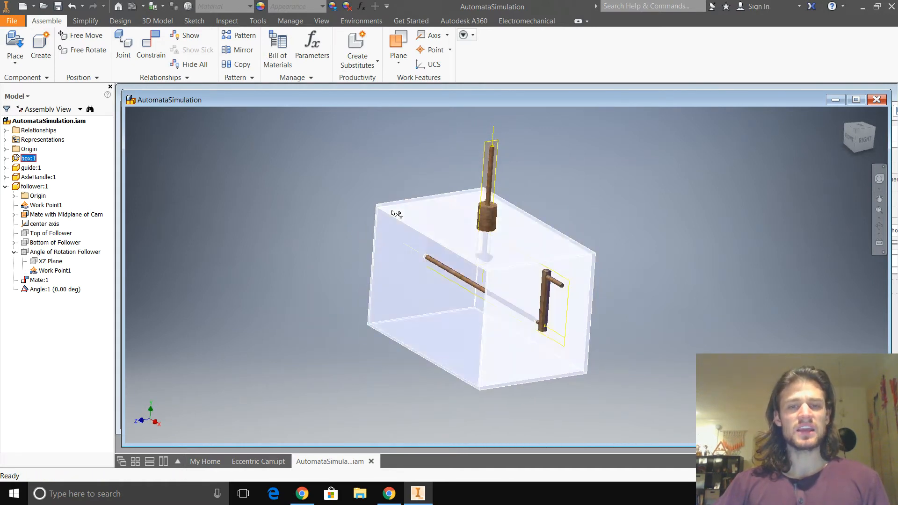
{"action": "left_click", "coordinate": [175, 266]}
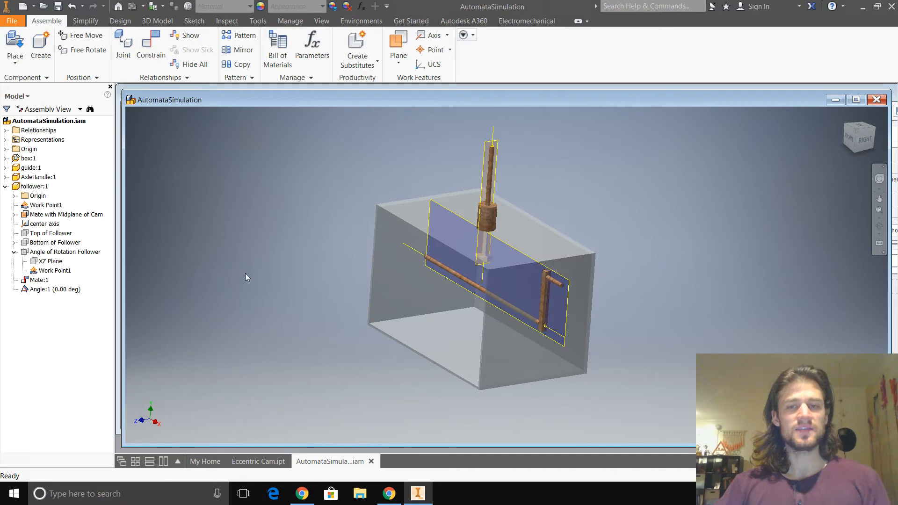
{"action": "right_click", "coordinate": [26, 159]}
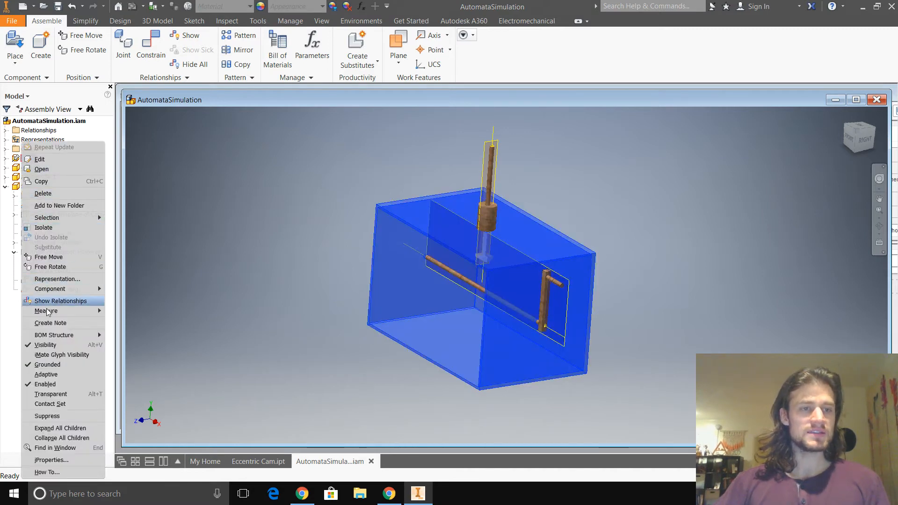
{"action": "left_click", "coordinate": [46, 345]}
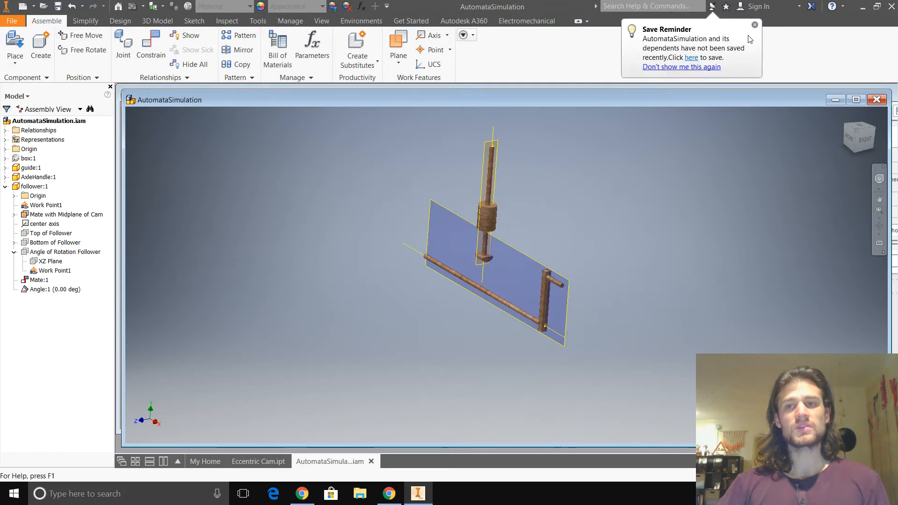
{"action": "left_click", "coordinate": [755, 25]}
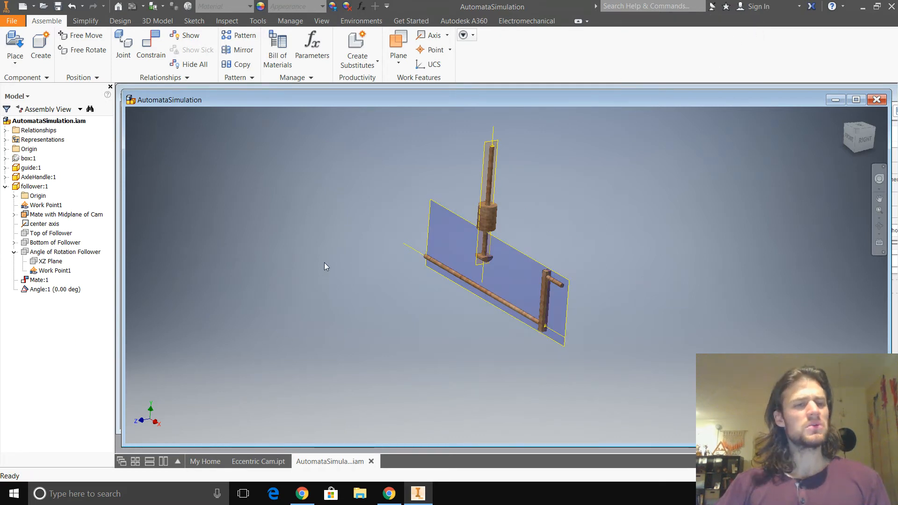
- Collapse the follower's feature list and examine the axle handle, guide and follower by highlighting each in the assembly
{"action": "left_click", "coordinate": [6, 187]}
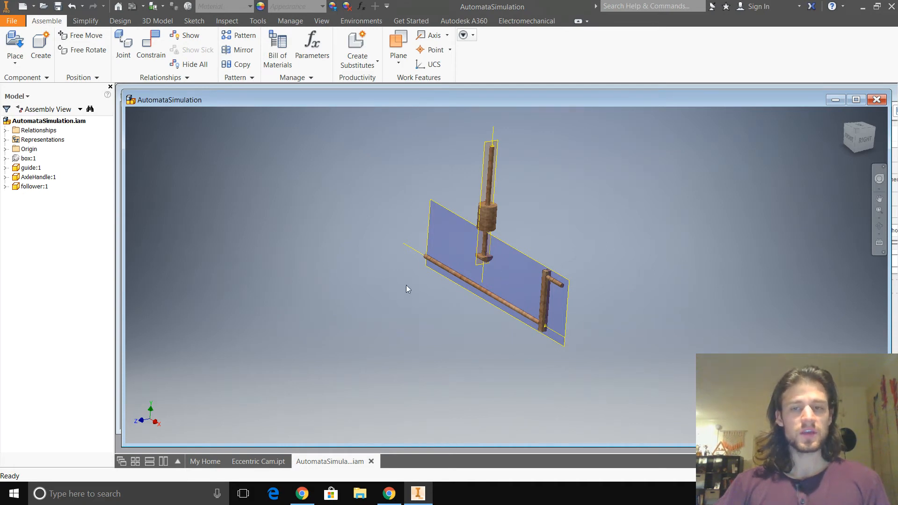
{"action": "left_click", "coordinate": [485, 300]}
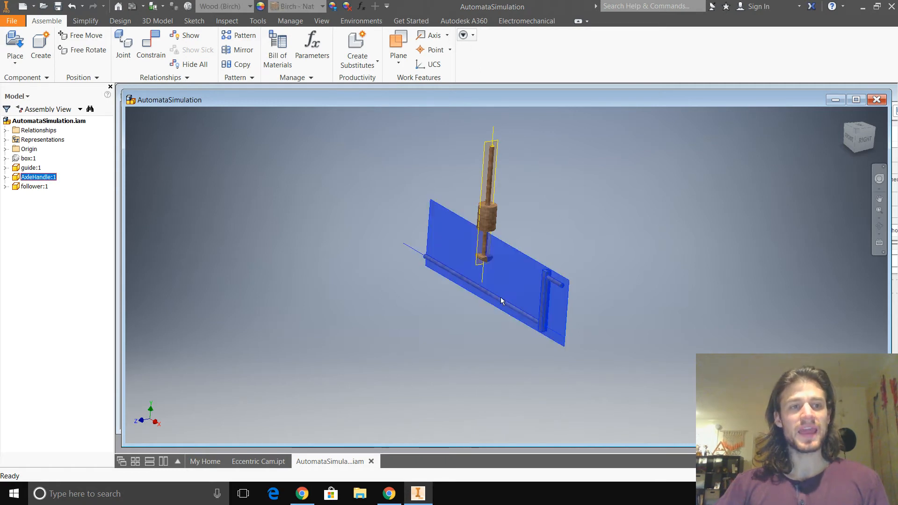
{"action": "left_click", "coordinate": [484, 311]}
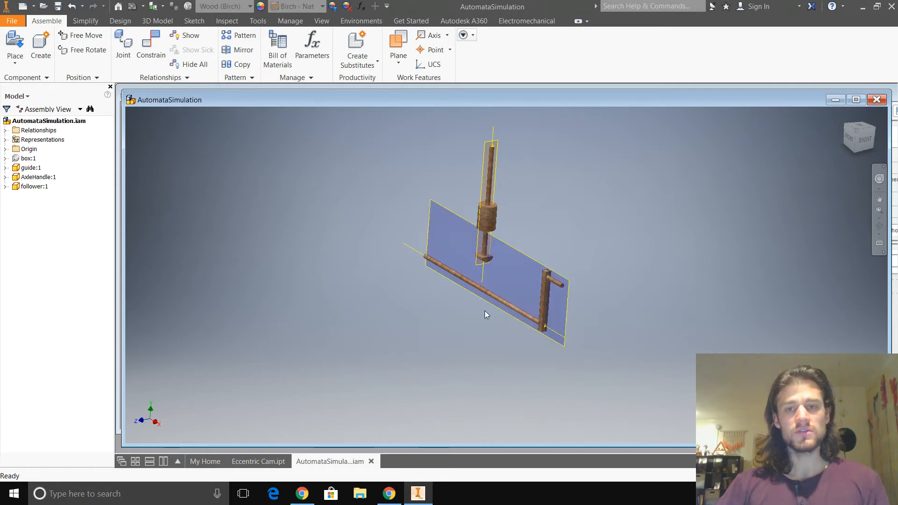
{"action": "left_click", "coordinate": [29, 171]}
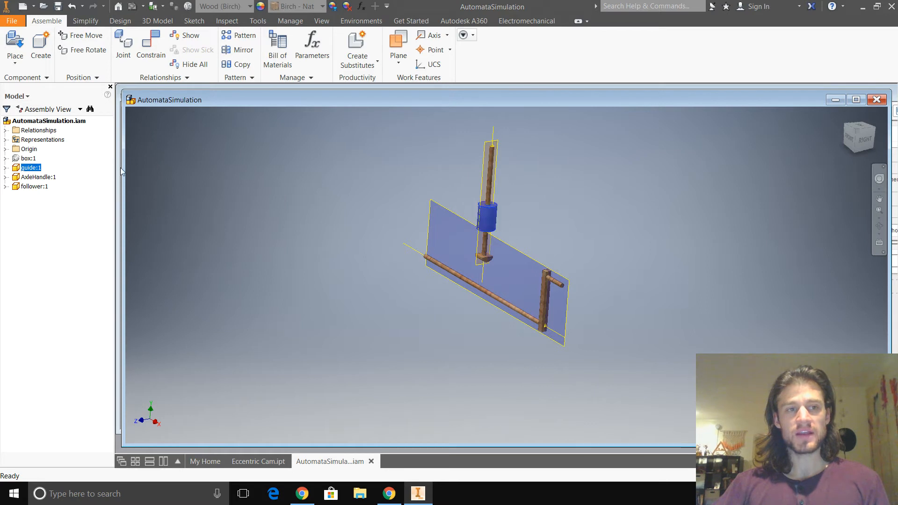
{"action": "left_click", "coordinate": [36, 187]}
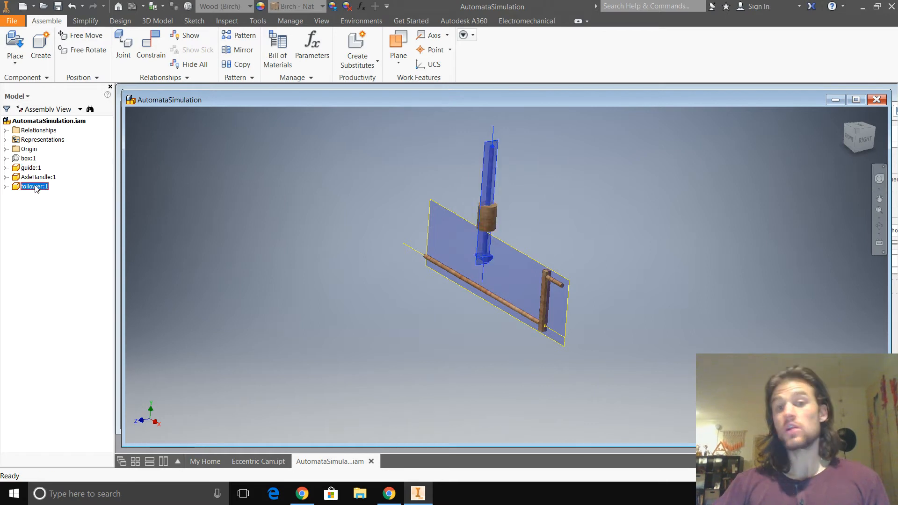
{"action": "left_click", "coordinate": [179, 218]}
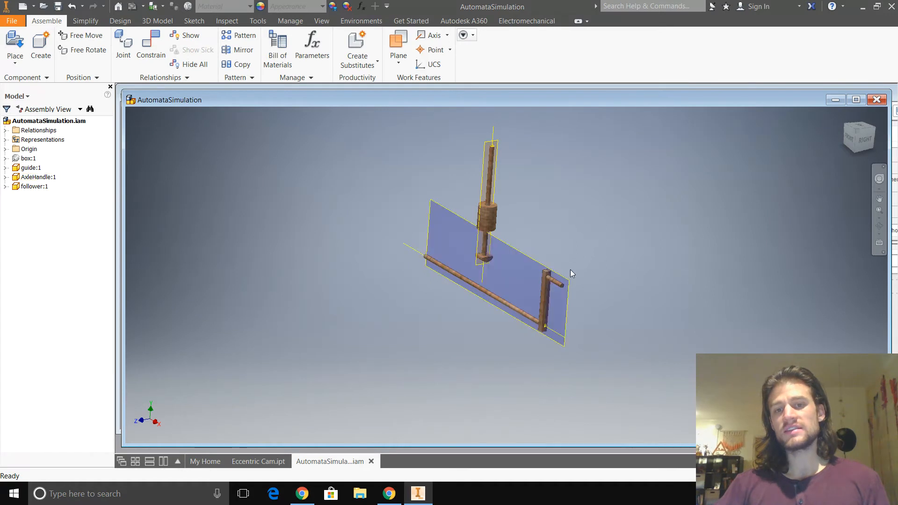
- Swing the axle handle around its axis until the crank hangs downward, and highlight the follower
{"action": "left_click_drag", "start_coordinate": [562, 290], "coordinate": [567, 429]}
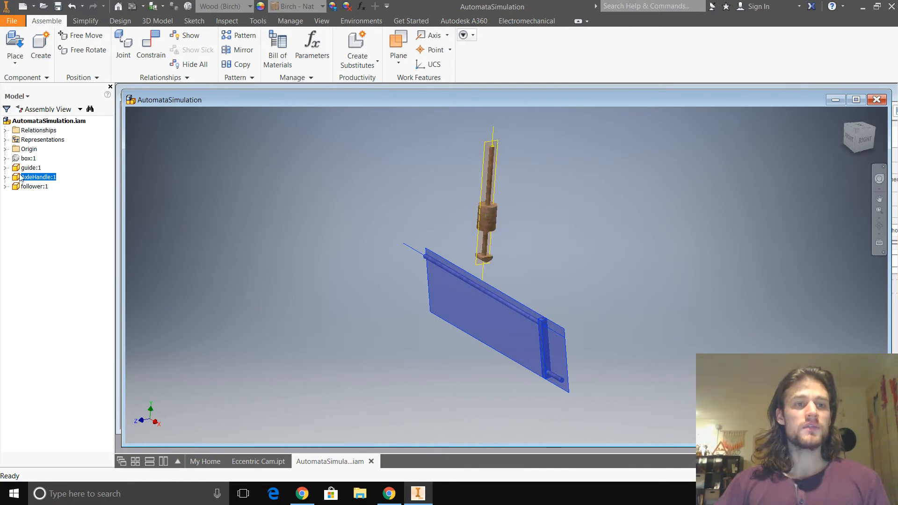
{"action": "left_click", "coordinate": [26, 186]}
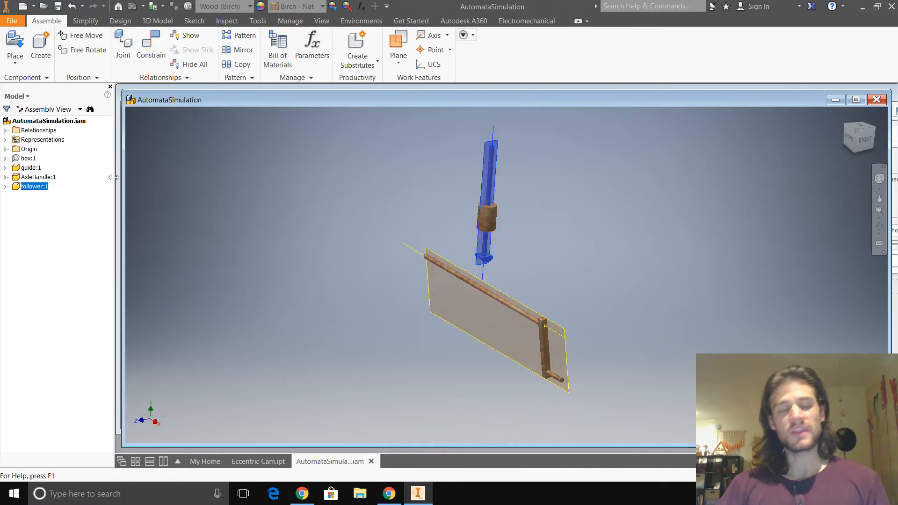
{"action": "left_click", "coordinate": [208, 187]}
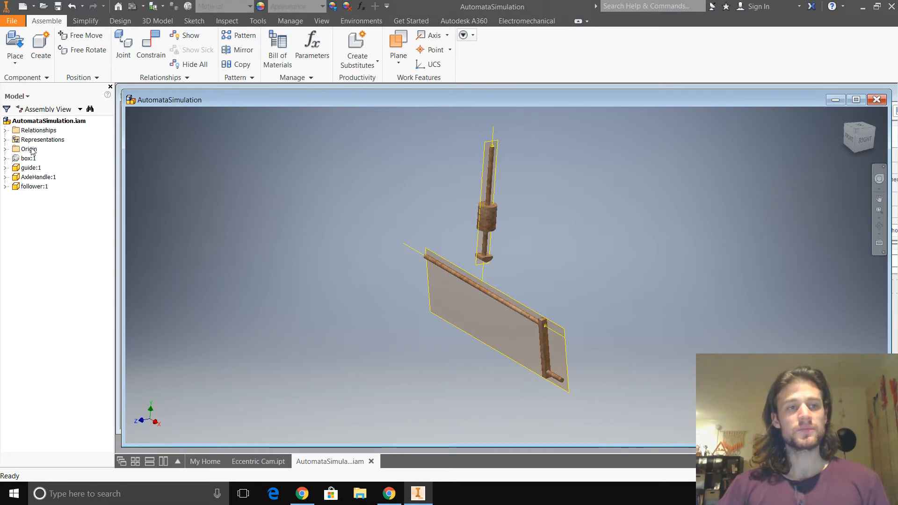
- Place one Eccentric Cam part, rotated 90° about Y, in open space near the axle's free end
{"action": "left_click", "coordinate": [14, 59]}
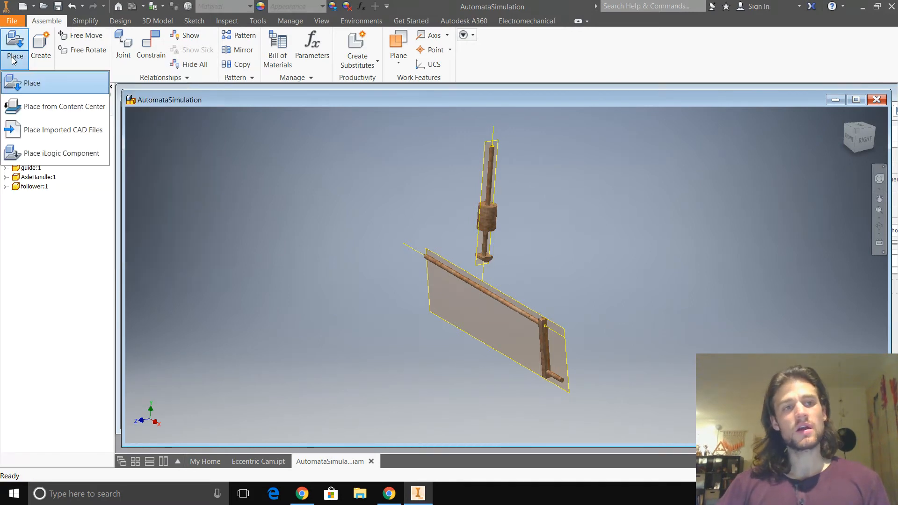
{"action": "left_click", "coordinate": [29, 84]}
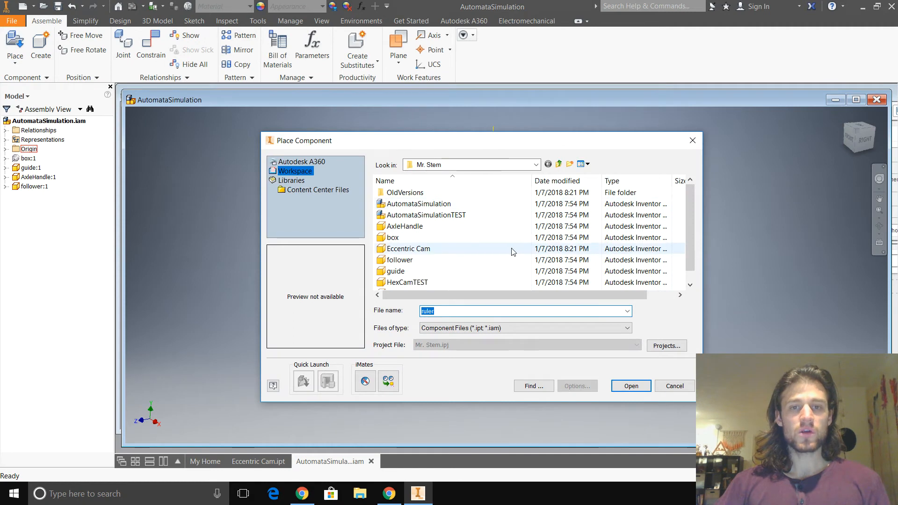
{"action": "scroll", "coordinate": [514, 251], "scroll_direction": "down", "scroll_amount": 1}
{"action": "left_click", "coordinate": [456, 238]}
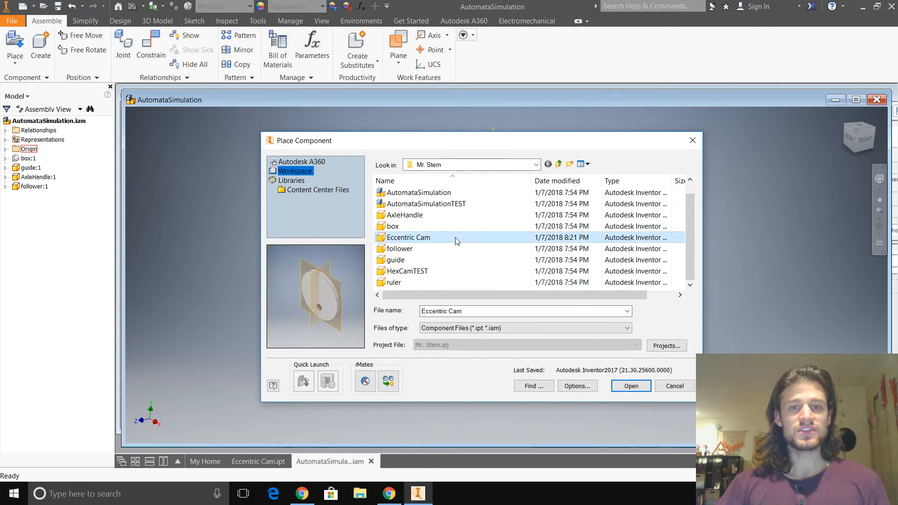
{"action": "left_click", "coordinate": [632, 386]}
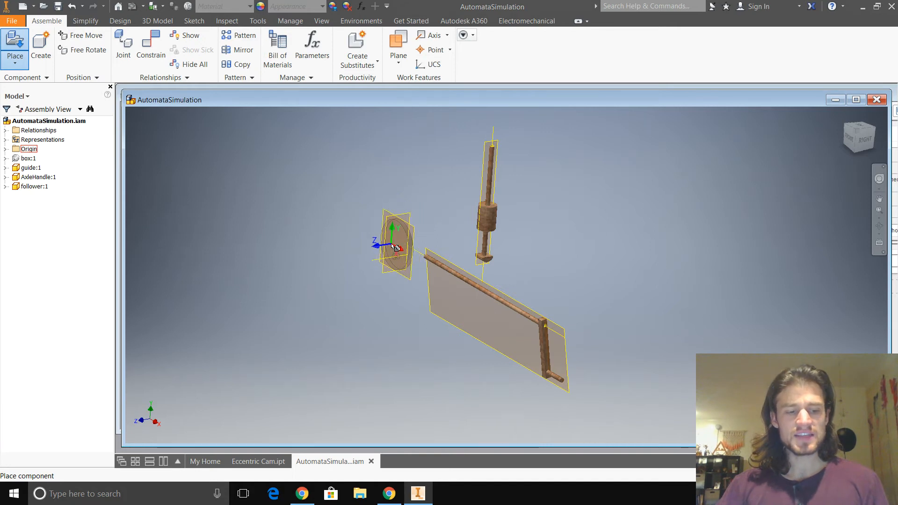
{"action": "middle_click_drag", "start_coordinate": [396, 247], "coordinate": [426, 244], "text": "shift"}
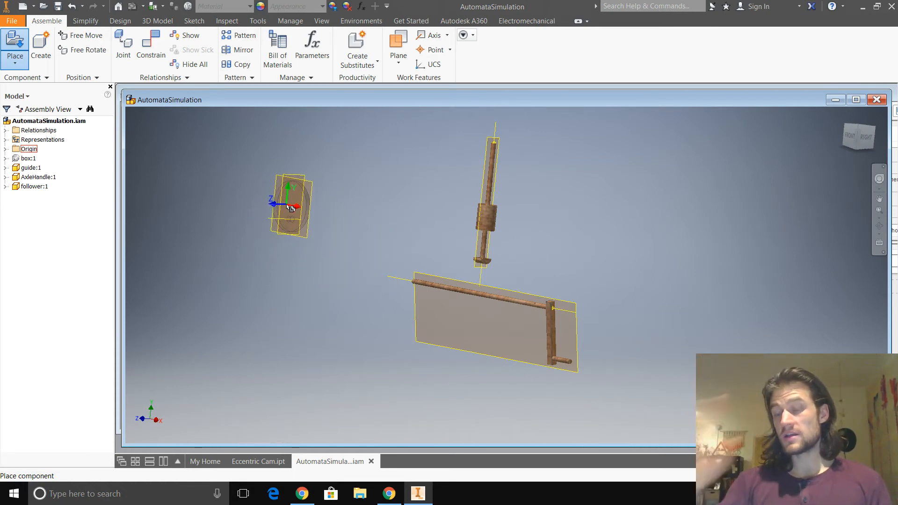
{"action": "right_click", "coordinate": [289, 208]}
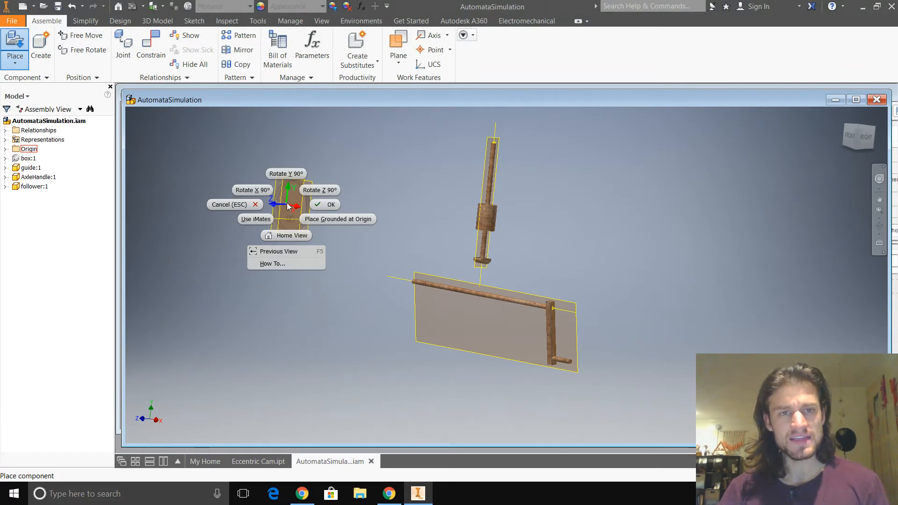
{"action": "left_click", "coordinate": [288, 175]}
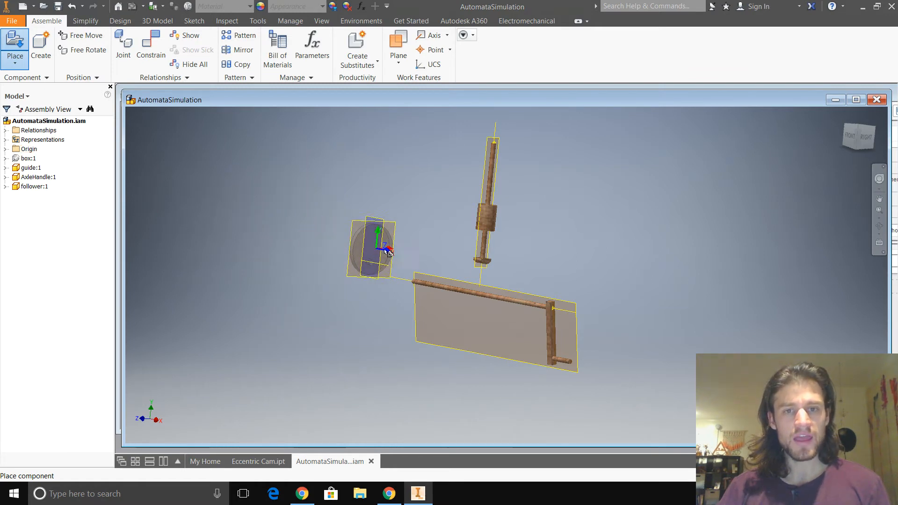
{"action": "left_click", "coordinate": [350, 251]}
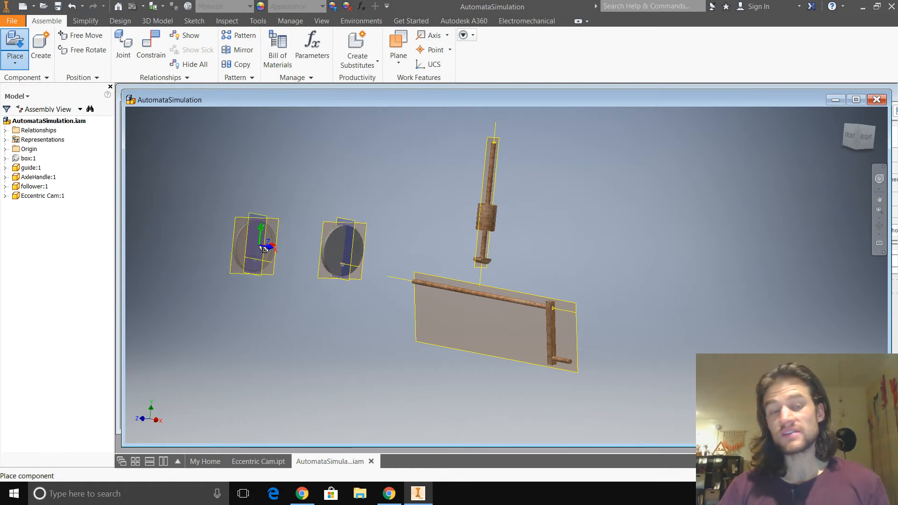
{"action": "key", "text": "Escape"}
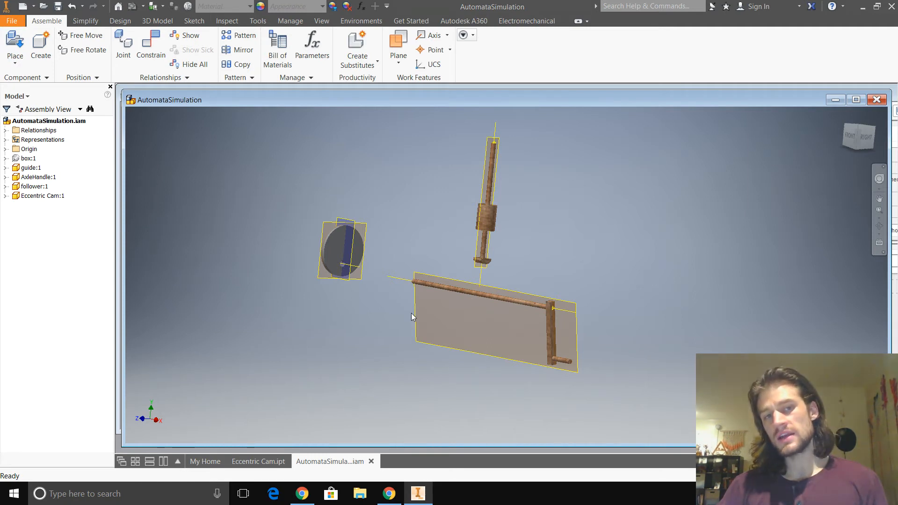
- Mate the eccentric cam's hole axis to the axle's axis at 0 offset and swing the cam around that axis until it hangs down
{"action": "mouse_move", "coordinate": [405, 322]}
{"action": "middle_mouse_down", "text": "shift"}
{"action": "mouse_move", "coordinate": [367, 316]}
{"action": "mouse_move", "coordinate": [451, 321]}
{"action": "mouse_move", "coordinate": [421, 317]}
{"action": "mouse_move", "coordinate": [421, 328]}
{"action": "middle_mouse_up", "text": "shift"}
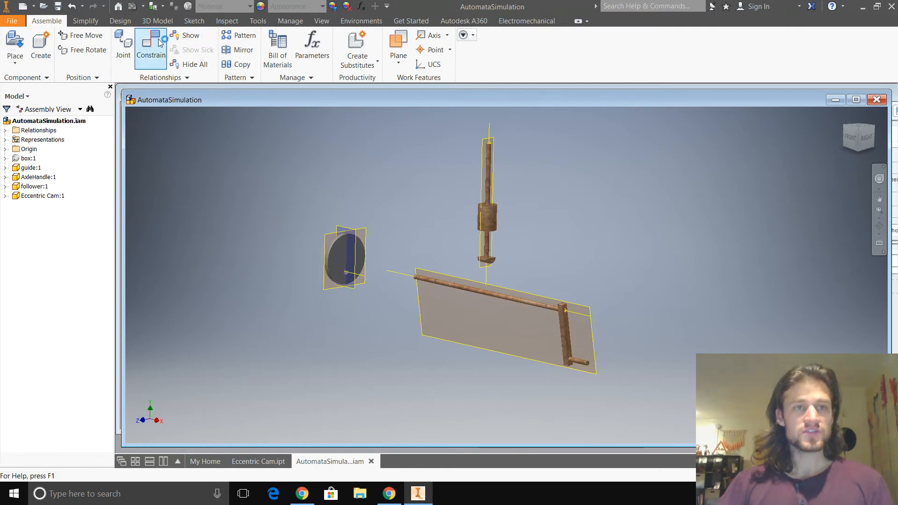
{"action": "left_click", "coordinate": [161, 65]}
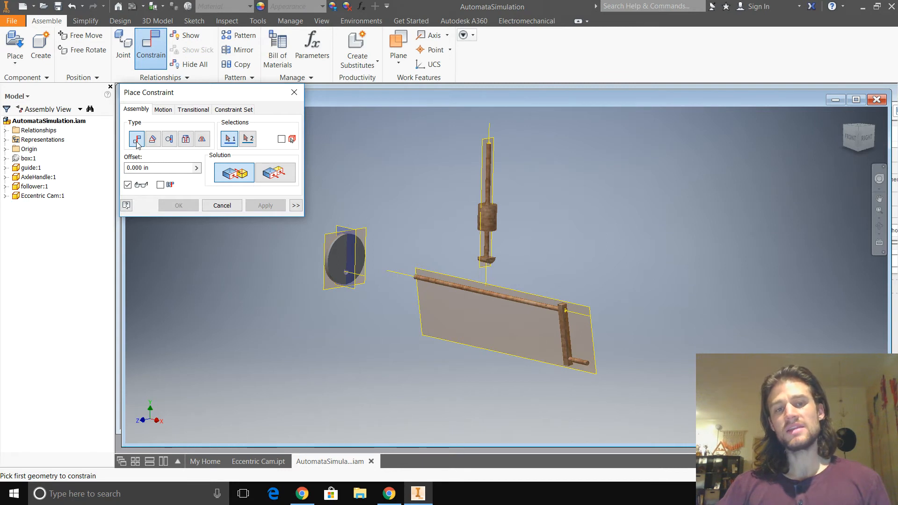
{"action": "scroll", "coordinate": [402, 276], "scroll_direction": "down", "scroll_amount": 2}
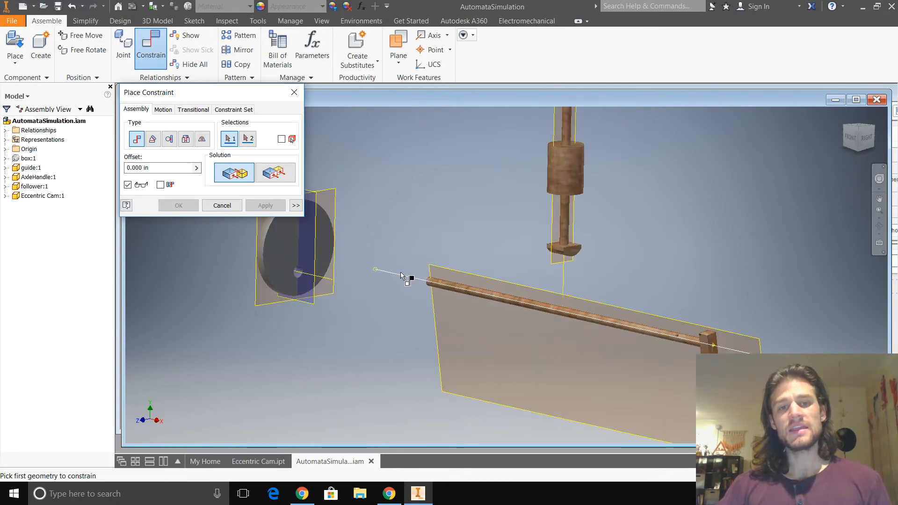
{"action": "left_click", "coordinate": [402, 278]}
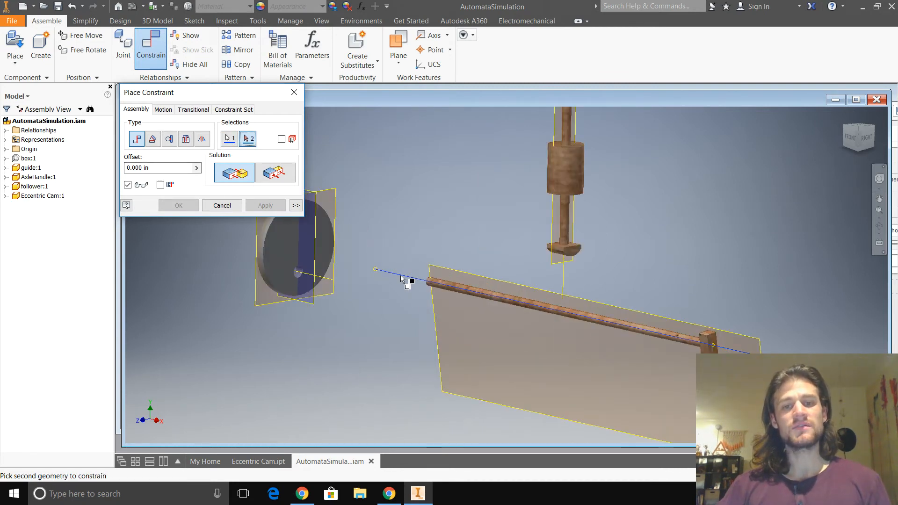
{"action": "left_click", "coordinate": [326, 280]}
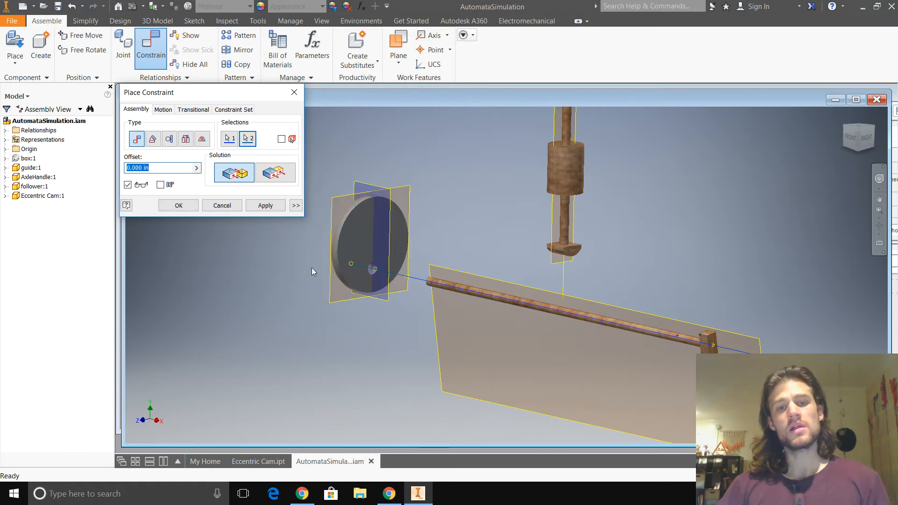
{"action": "left_click", "coordinate": [265, 206]}
{"action": "key", "text": "Escape"}
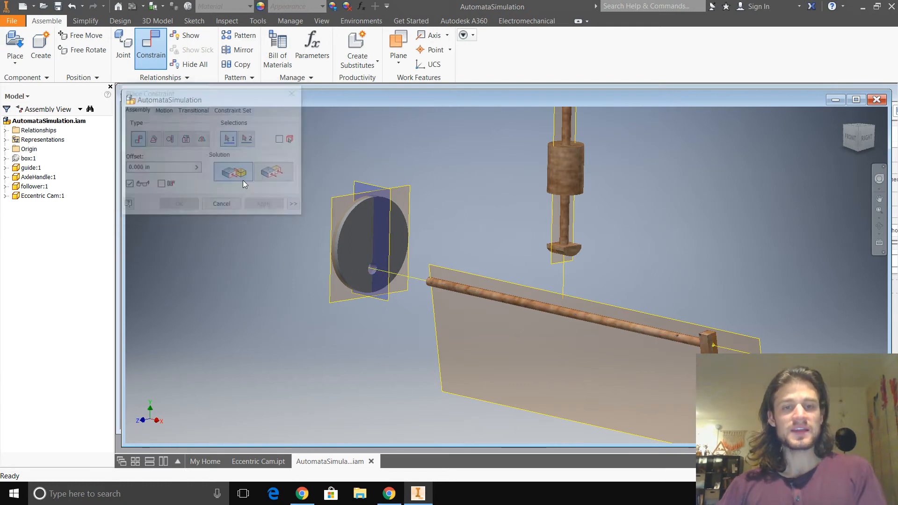
{"action": "left_click_drag", "start_coordinate": [361, 219], "coordinate": [398, 317]}
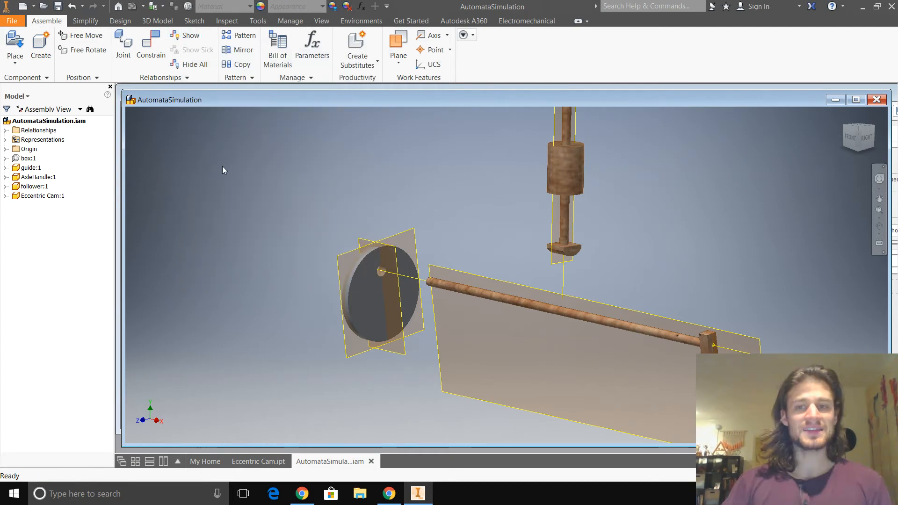
- Mate the cam's work plane parallel to its faces with the follower's work plane at 0 offset, centring the cam under the follower
{"action": "left_click", "coordinate": [157, 57]}
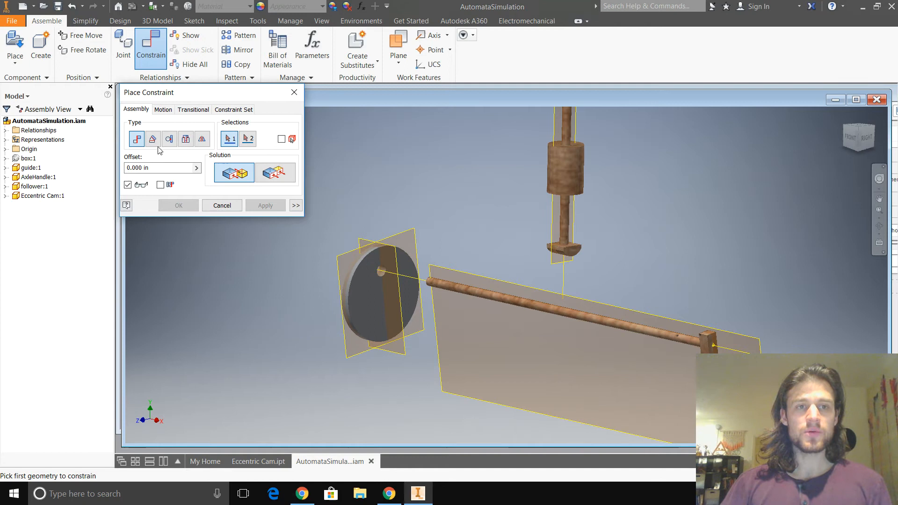
{"action": "left_click", "coordinate": [555, 263]}
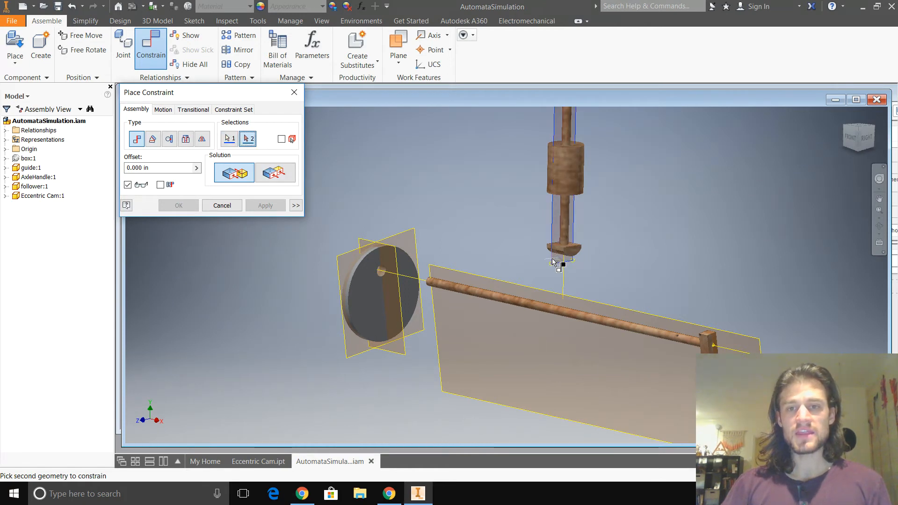
{"action": "left_click", "coordinate": [411, 236]}
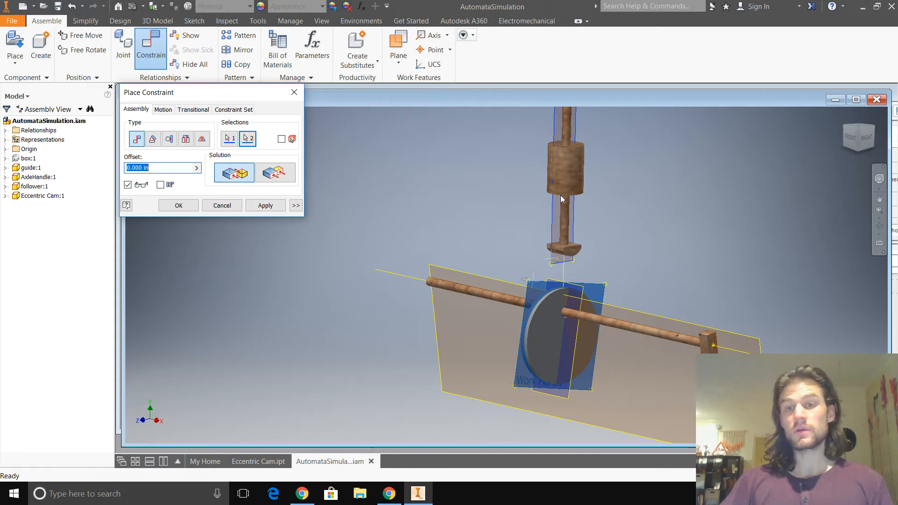
{"action": "left_click", "coordinate": [256, 211]}
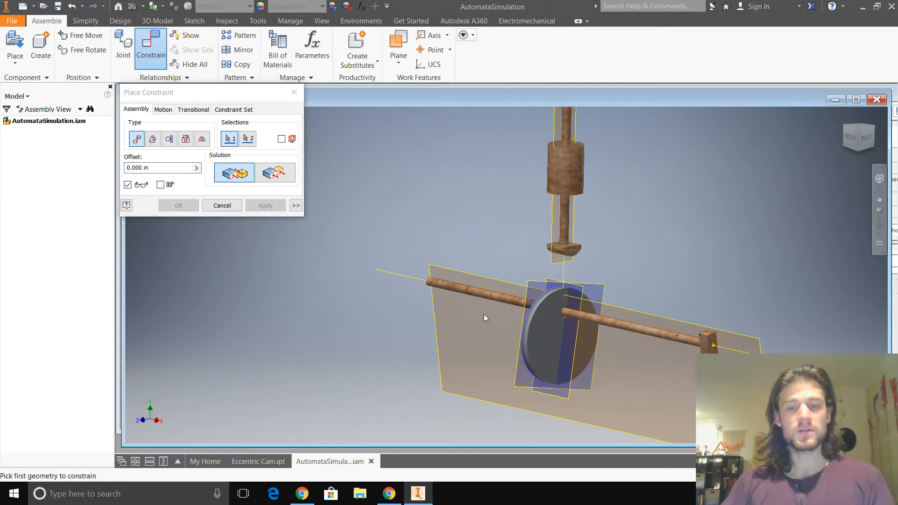
{"action": "key", "text": "Escape"}
- Mate the axle handle's work plane to the cam's lengthwise work plane at 0 offset, and turn the crank to test their joint rotation
{"action": "scroll", "coordinate": [574, 365], "scroll_direction": "up", "scroll_amount": 3}
{"action": "mouse_move", "coordinate": [670, 414]}
{"action": "left_mouse_down"}
{"action": "mouse_move", "coordinate": [594, 383]}
{"action": "mouse_move", "coordinate": [618, 355]}
{"action": "mouse_move", "coordinate": [608, 393]}
{"action": "mouse_move", "coordinate": [614, 431]}
{"action": "mouse_move", "coordinate": [625, 304]}
{"action": "mouse_move", "coordinate": [676, 295]}
{"action": "mouse_move", "coordinate": [664, 402]}
{"action": "mouse_move", "coordinate": [654, 331]}
{"action": "mouse_move", "coordinate": [702, 333]}
{"action": "mouse_move", "coordinate": [684, 411]}
{"action": "mouse_move", "coordinate": [655, 419]}
{"action": "left_mouse_up"}
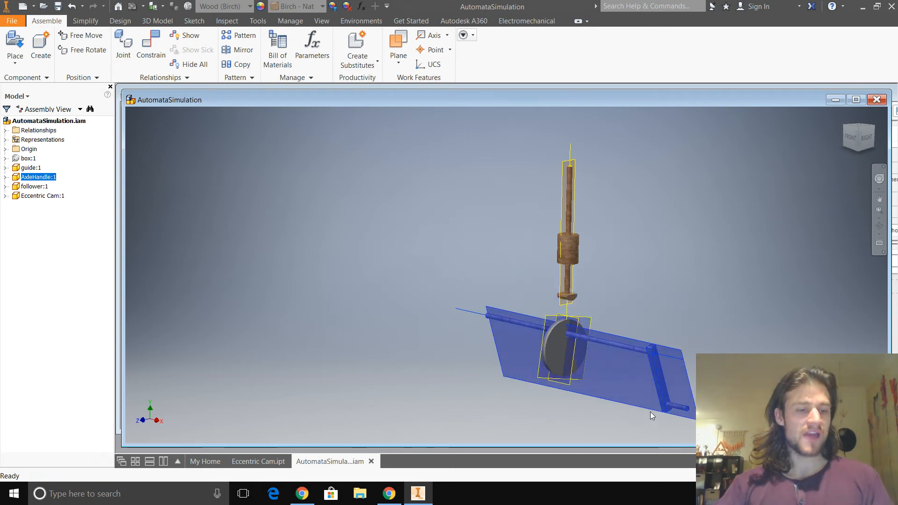
{"action": "left_click", "coordinate": [162, 64]}
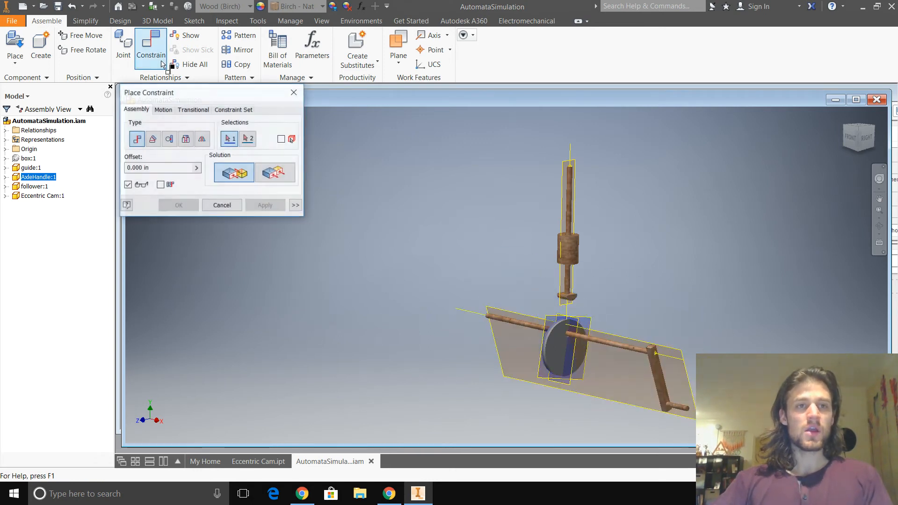
{"action": "left_click", "coordinate": [688, 376]}
{"action": "scroll", "coordinate": [576, 398], "scroll_direction": "down", "scroll_amount": 4}
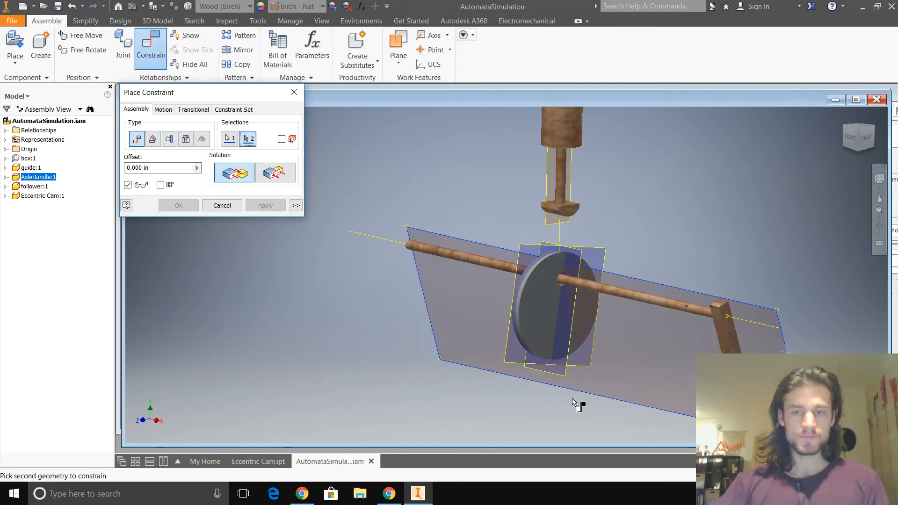
{"action": "scroll", "coordinate": [819, 347], "scroll_direction": "up", "scroll_amount": 4}
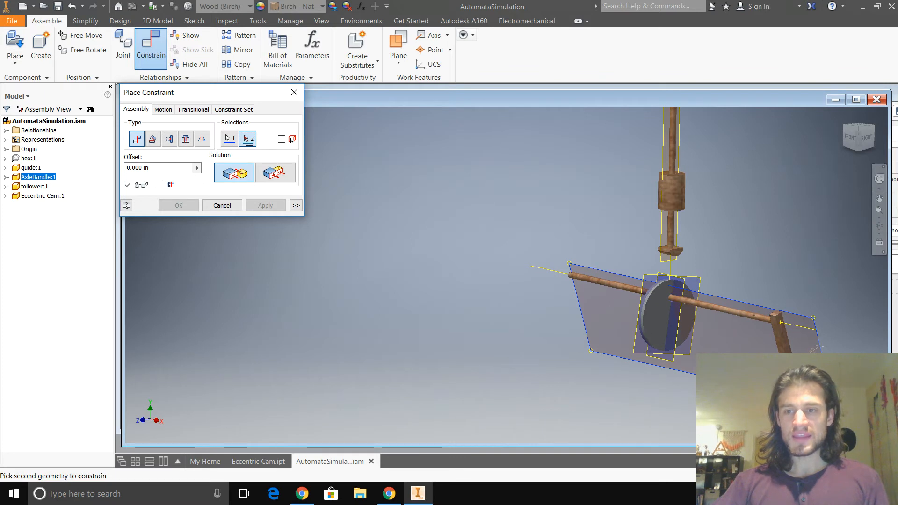
{"action": "scroll", "coordinate": [689, 348], "scroll_direction": "down", "scroll_amount": 2}
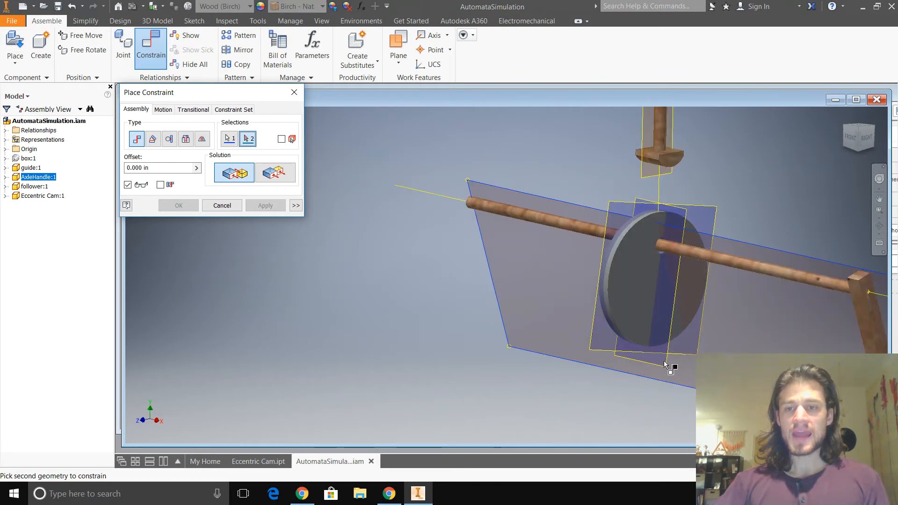
{"action": "left_click", "coordinate": [670, 362]}
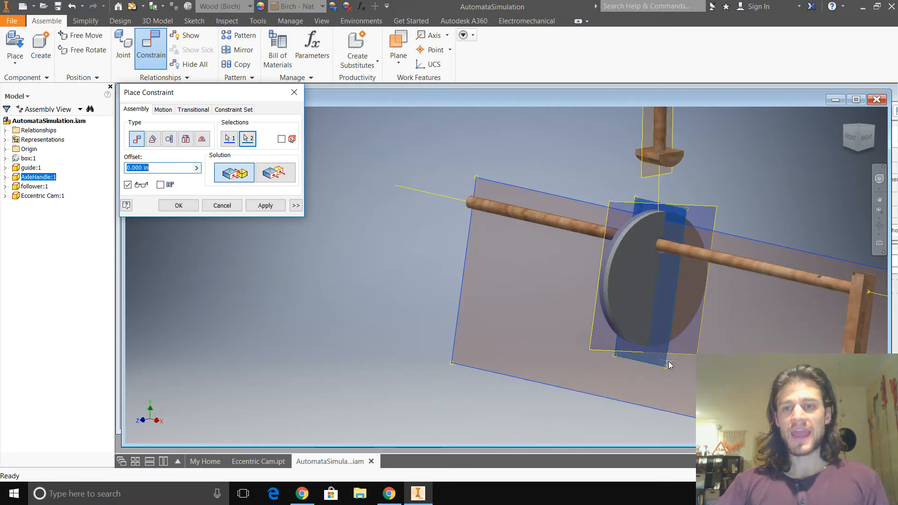
{"action": "left_click", "coordinate": [267, 206]}
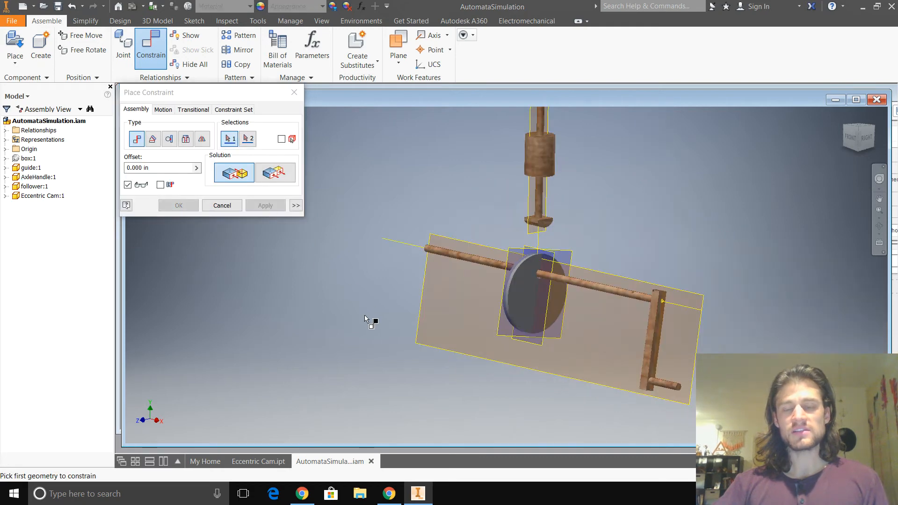
{"action": "left_click", "coordinate": [661, 381]}
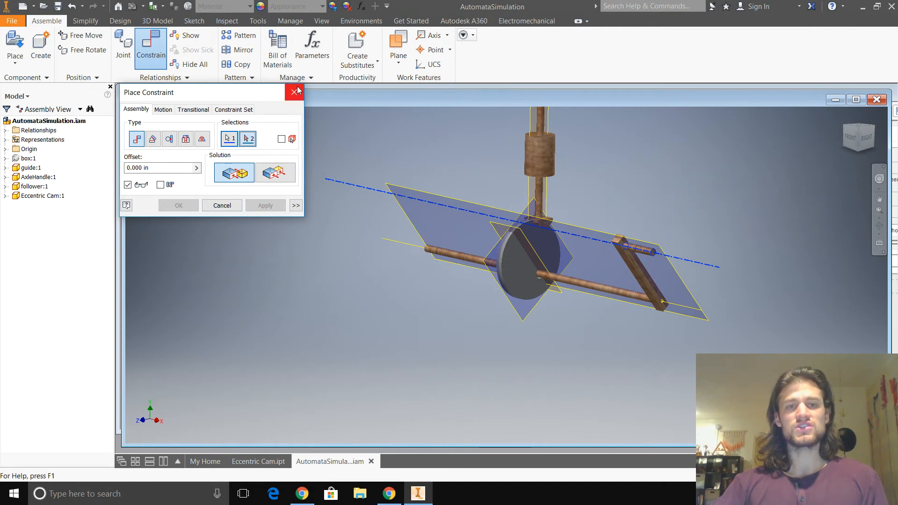
{"action": "left_click", "coordinate": [294, 93]}
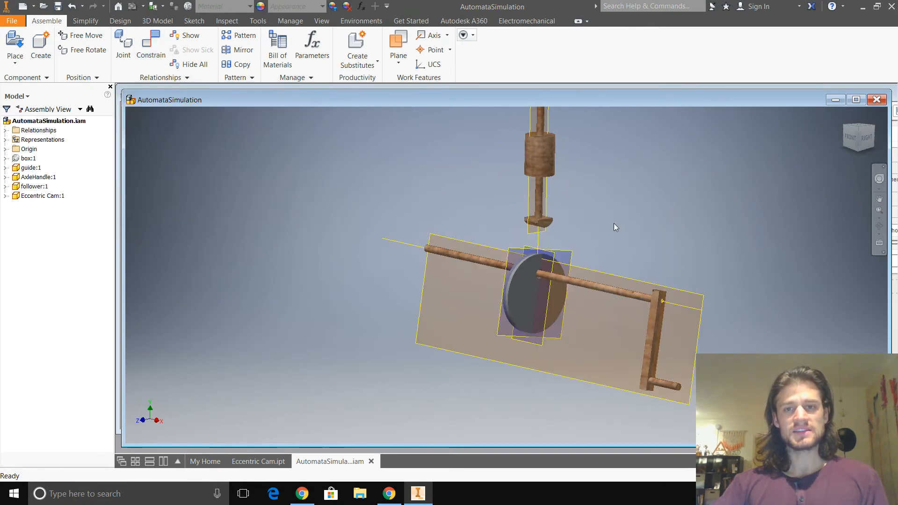
- Apply a transitional constraint between the follower's curved underside and the cam's outer rim face
{"action": "scroll", "coordinate": [533, 258], "scroll_direction": "down", "scroll_amount": 5}
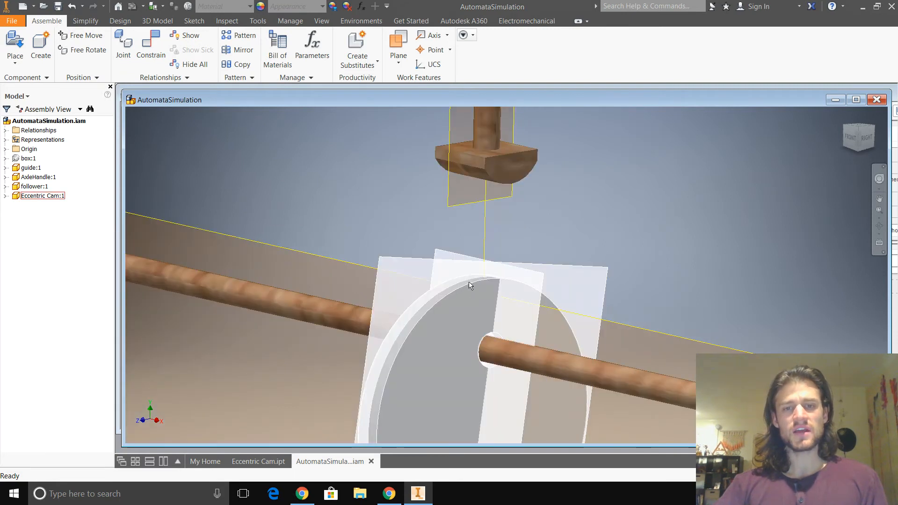
{"action": "scroll", "coordinate": [522, 270], "scroll_direction": "down", "scroll_amount": 3}
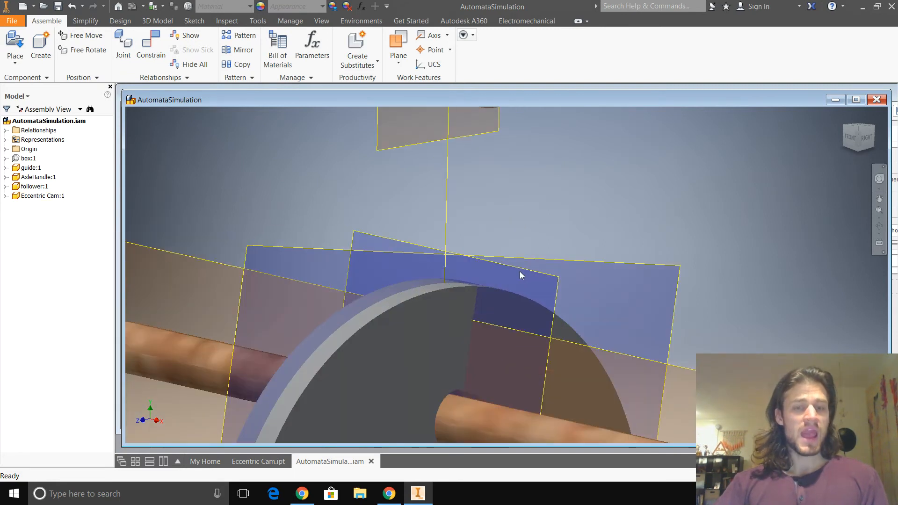
{"action": "scroll", "coordinate": [518, 262], "scroll_direction": "up", "scroll_amount": 5}
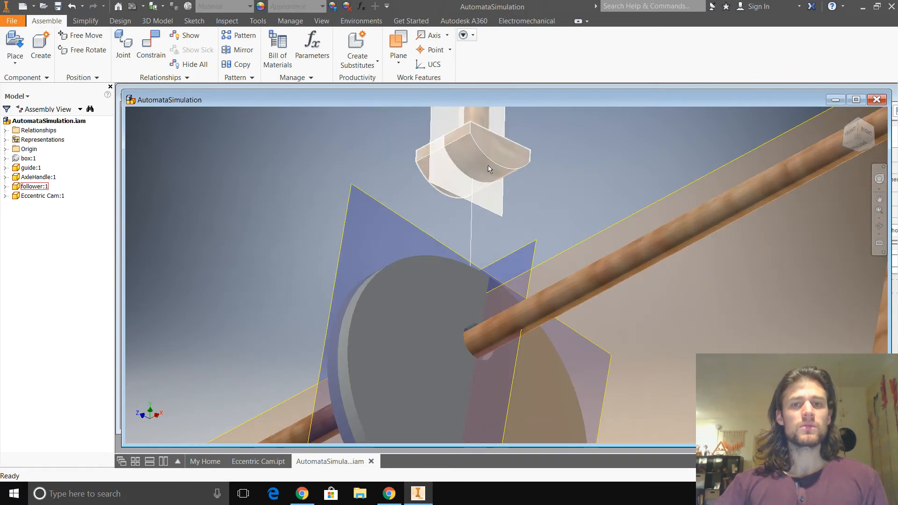
{"action": "scroll", "coordinate": [341, 203], "scroll_direction": "up", "scroll_amount": 3}
{"action": "middle_click_drag", "start_coordinate": [326, 204], "coordinate": [335, 254], "text": "shift"}
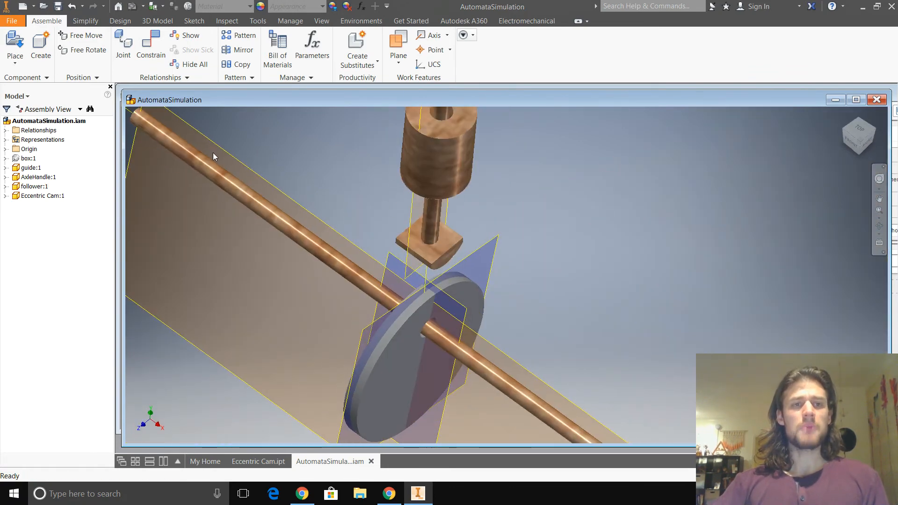
{"action": "left_click", "coordinate": [152, 47]}
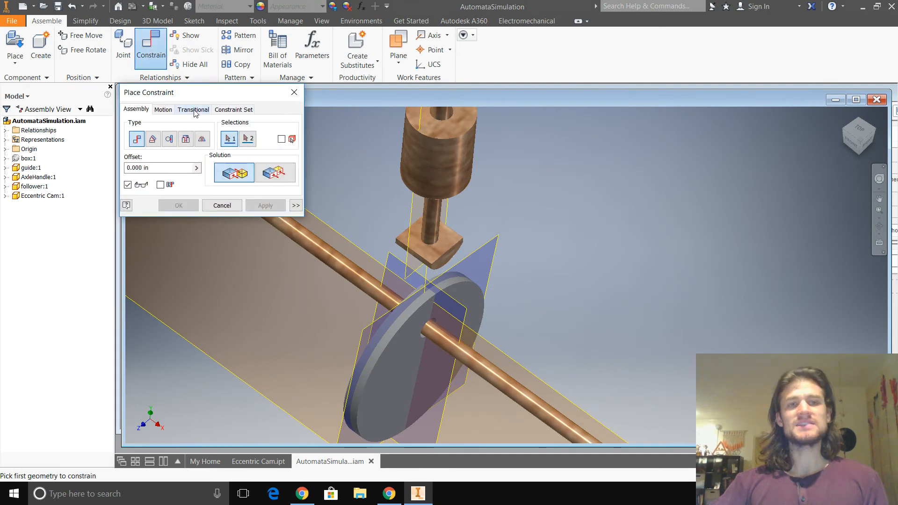
{"action": "left_click", "coordinate": [194, 110]}
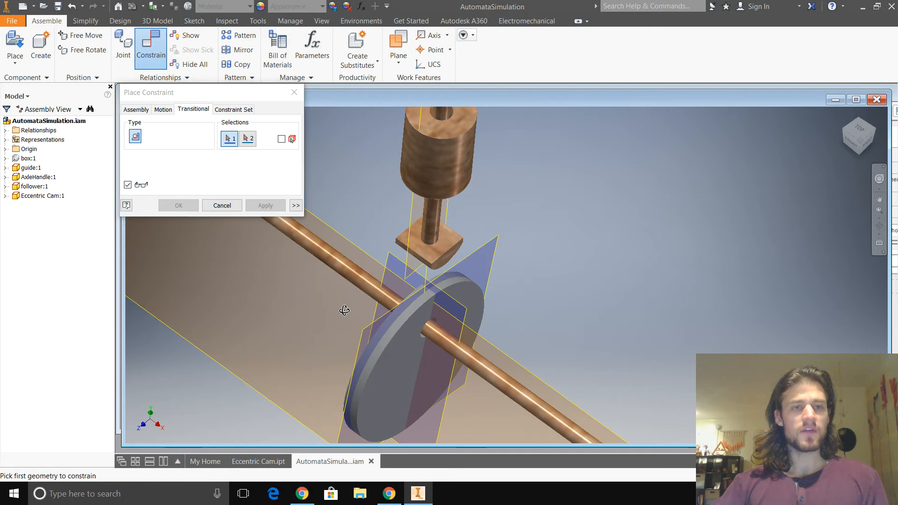
{"action": "middle_click_drag", "start_coordinate": [345, 307], "coordinate": [345, 273], "text": "shift"}
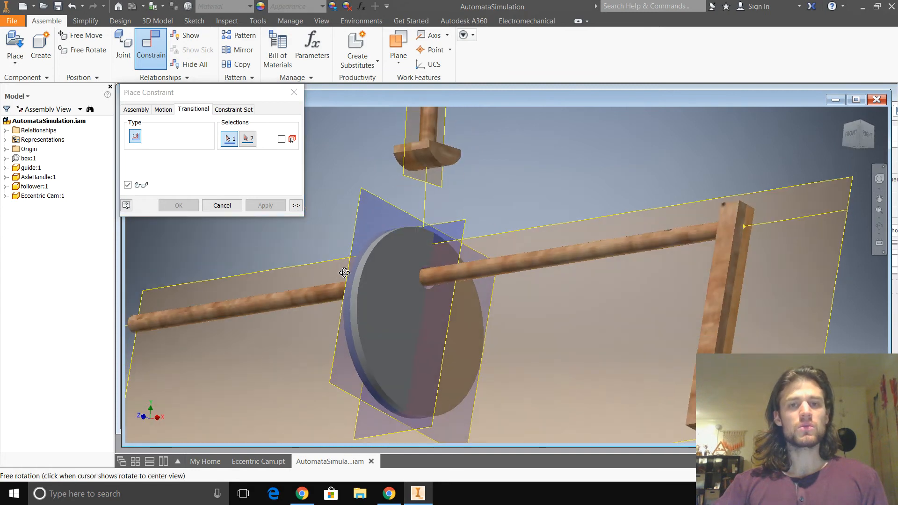
{"action": "left_click", "coordinate": [420, 167]}
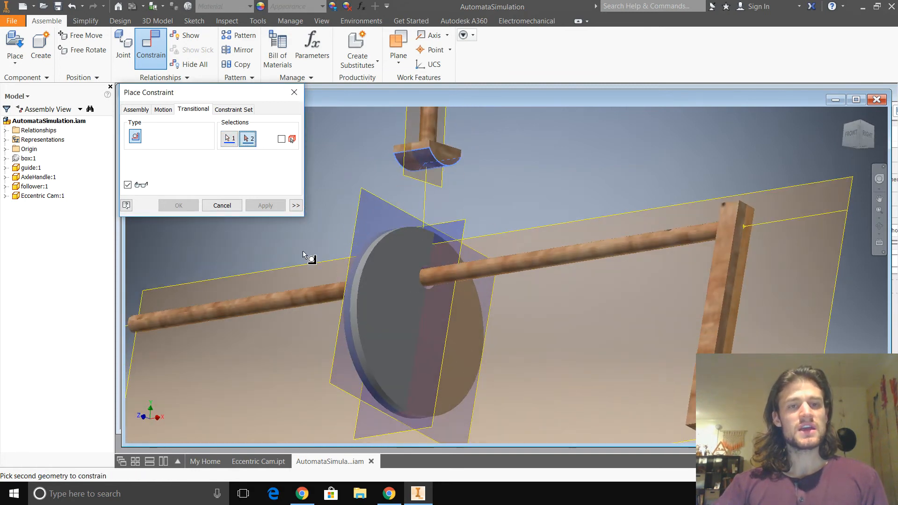
{"action": "middle_click_drag", "start_coordinate": [303, 255], "coordinate": [365, 257], "text": "shift"}
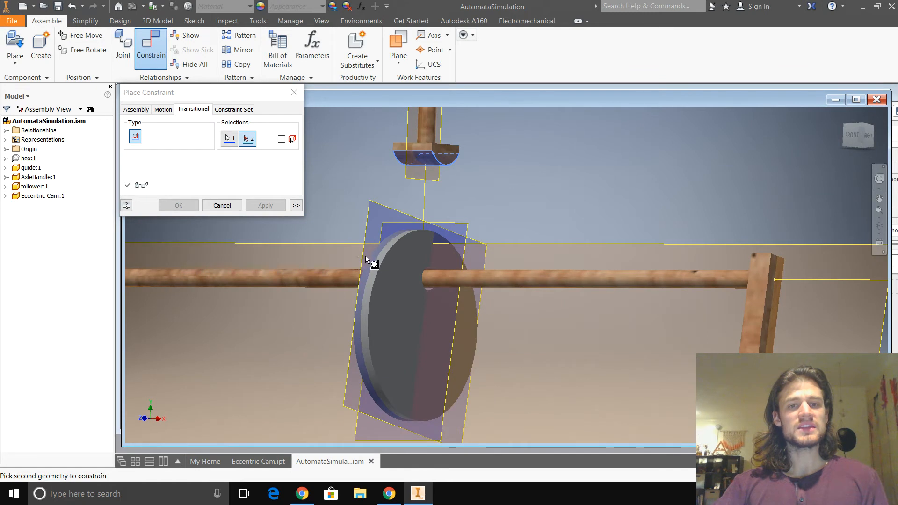
{"action": "left_click", "coordinate": [394, 238]}
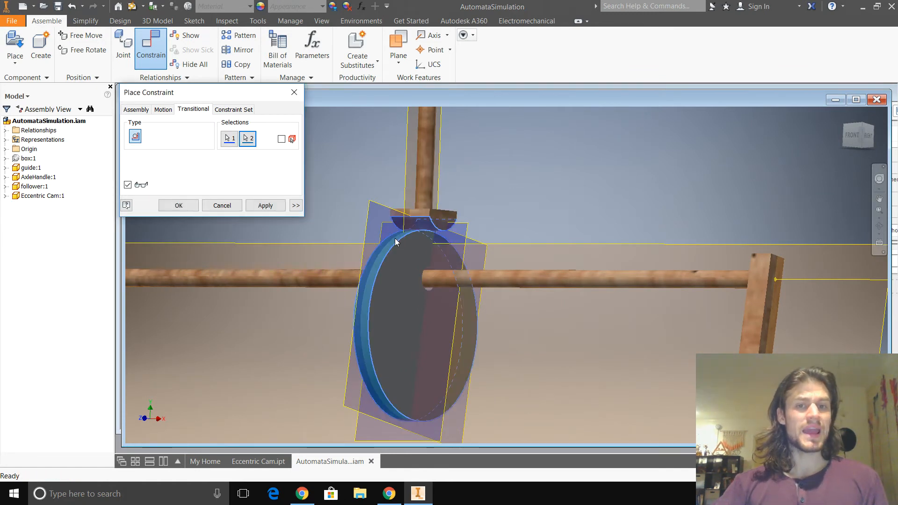
{"action": "left_click", "coordinate": [266, 206]}
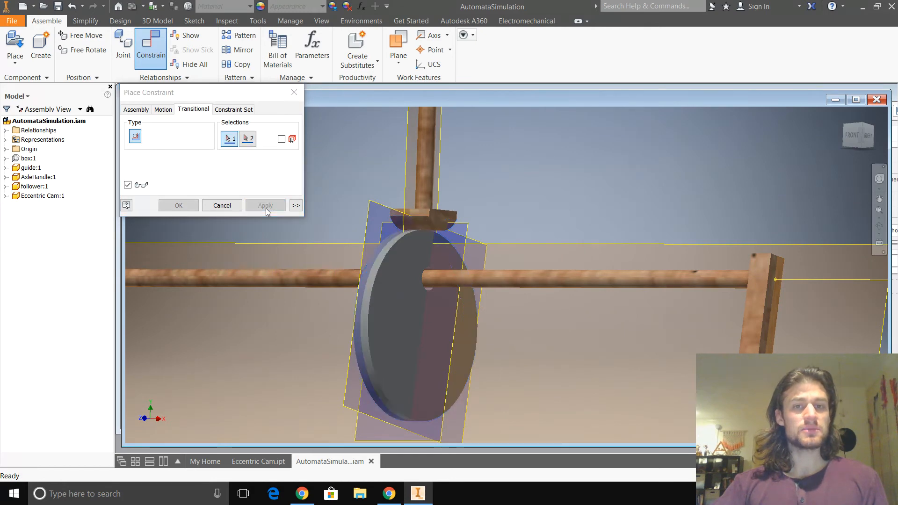
- Turn the crank to test the cam lifting the follower, and swing it straight down in a view along the axle
{"action": "scroll", "coordinate": [281, 299], "scroll_direction": "up", "scroll_amount": 3}
{"action": "left_click", "coordinate": [282, 308]}
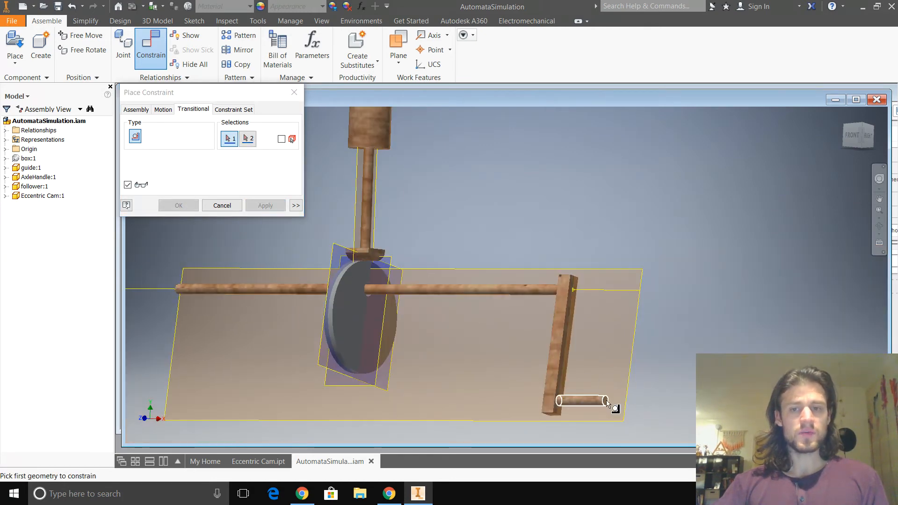
{"action": "left_click_drag", "start_coordinate": [588, 395], "coordinate": [605, 324]}
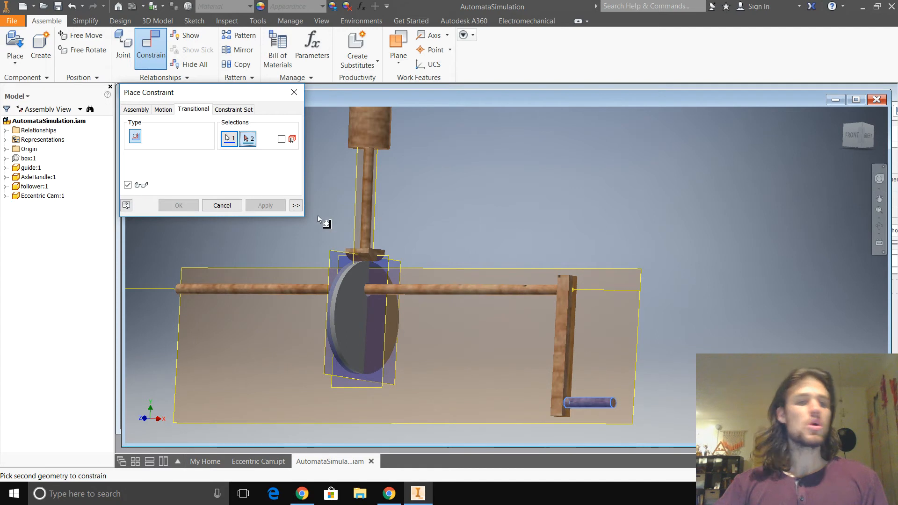
{"action": "left_click", "coordinate": [298, 99]}
{"action": "middle_click_drag", "start_coordinate": [732, 220], "coordinate": [662, 224], "text": "shift"}
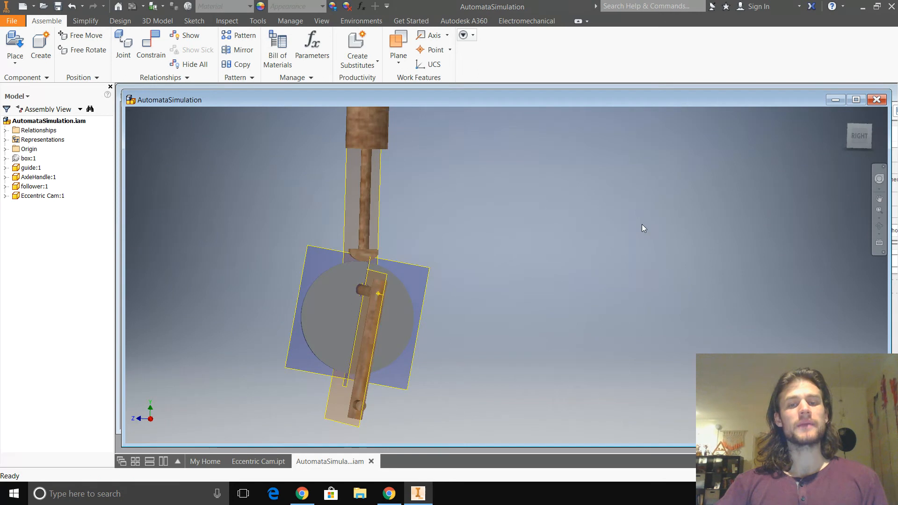
{"action": "mouse_move", "coordinate": [360, 411]}
{"action": "left_mouse_down"}
{"action": "mouse_move", "coordinate": [369, 361]}
{"action": "mouse_move", "coordinate": [377, 411]}
{"action": "left_mouse_up"}
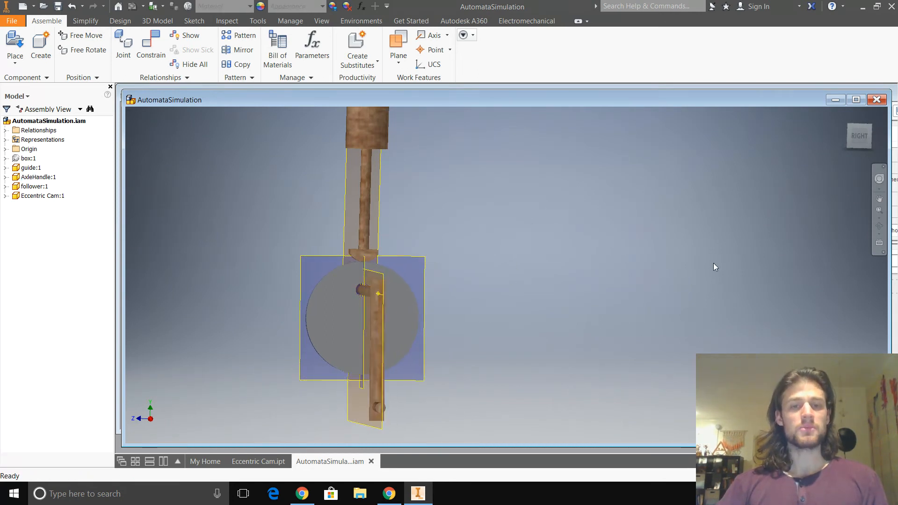
- Place one instance of the ruler part beside the cam, rotated 90° about Y so its scale faces the view along the axle
{"action": "middle_click_drag", "start_coordinate": [714, 263], "coordinate": [712, 266], "text": "shift"}
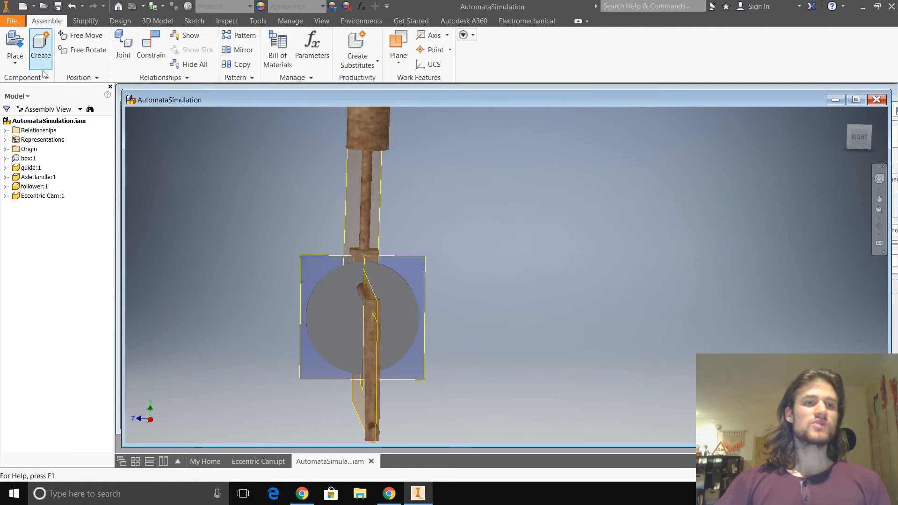
{"action": "left_click", "coordinate": [15, 60]}
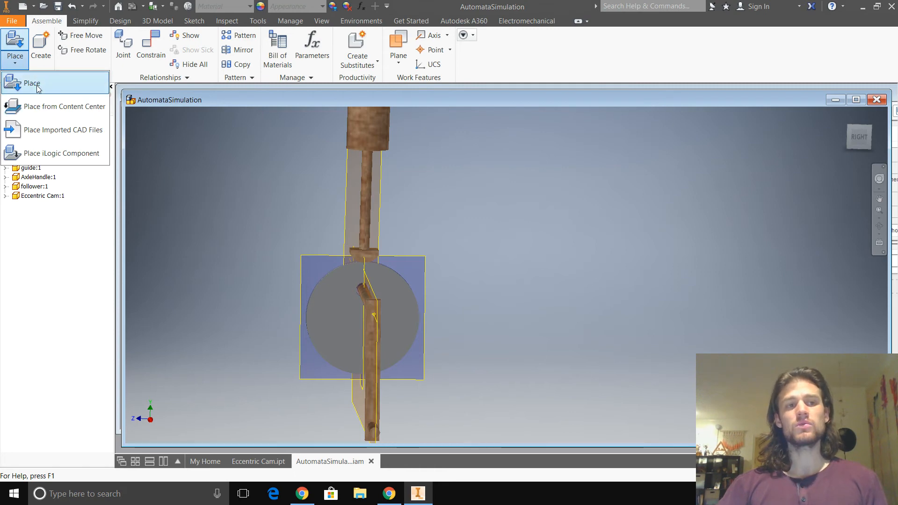
{"action": "left_click", "coordinate": [37, 87]}
{"action": "scroll", "coordinate": [444, 234], "scroll_direction": "down", "scroll_amount": 1}
{"action": "left_click", "coordinate": [394, 282]}
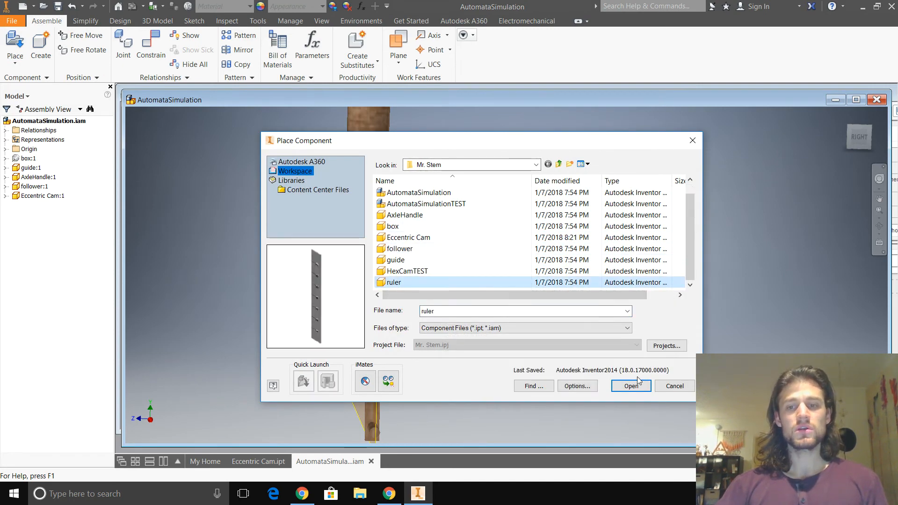
{"action": "left_click", "coordinate": [637, 384]}
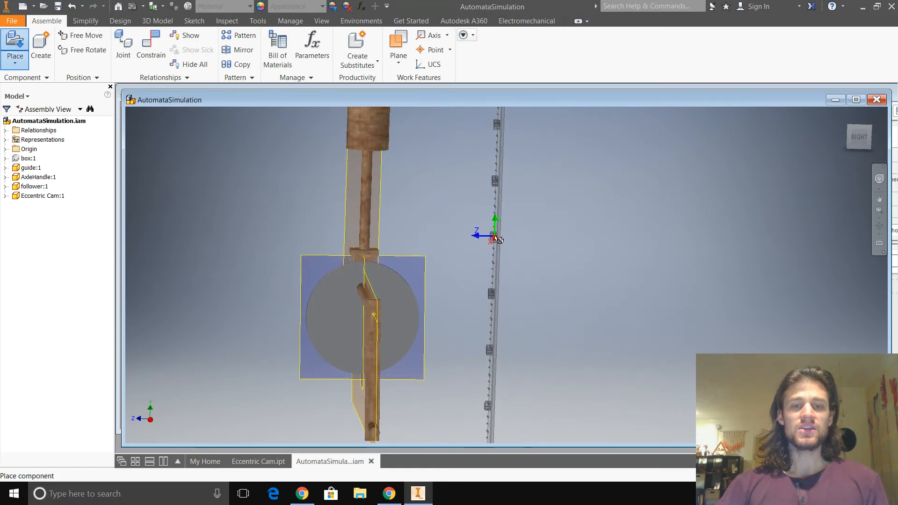
{"action": "right_click", "coordinate": [497, 238]}
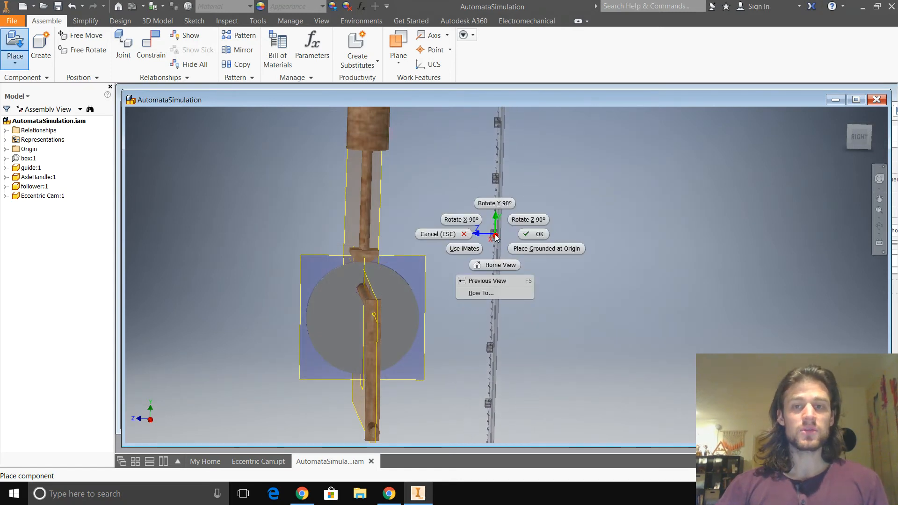
{"action": "left_click", "coordinate": [497, 209]}
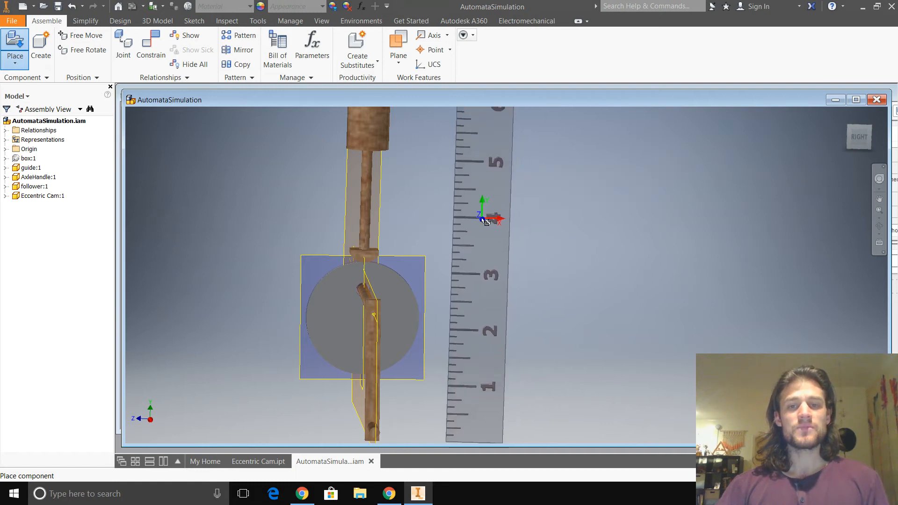
{"action": "left_click", "coordinate": [560, 157]}
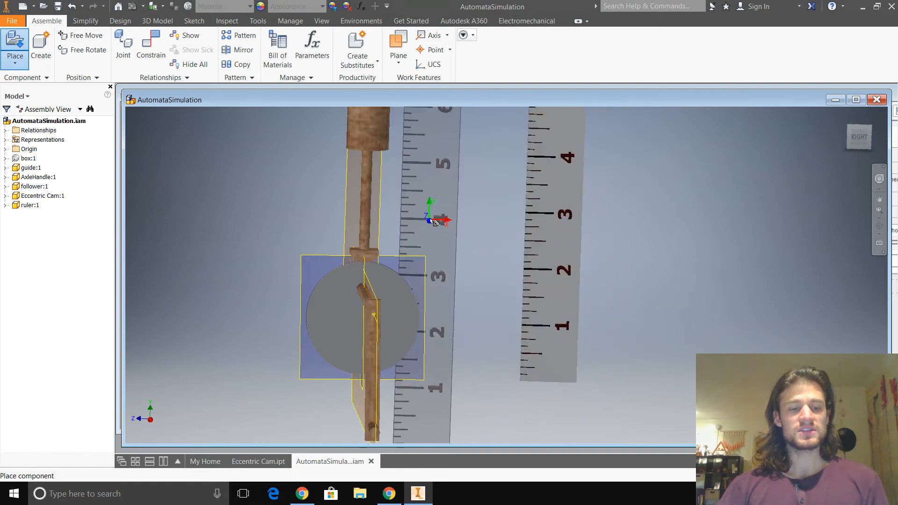
{"action": "key", "text": "Escape"}
- Free Move the ruler along the axle to the crank-handle side of the cam so it sits in front of the cam's face
{"action": "middle_click_drag", "start_coordinate": [425, 217], "coordinate": [309, 217], "text": "shift"}
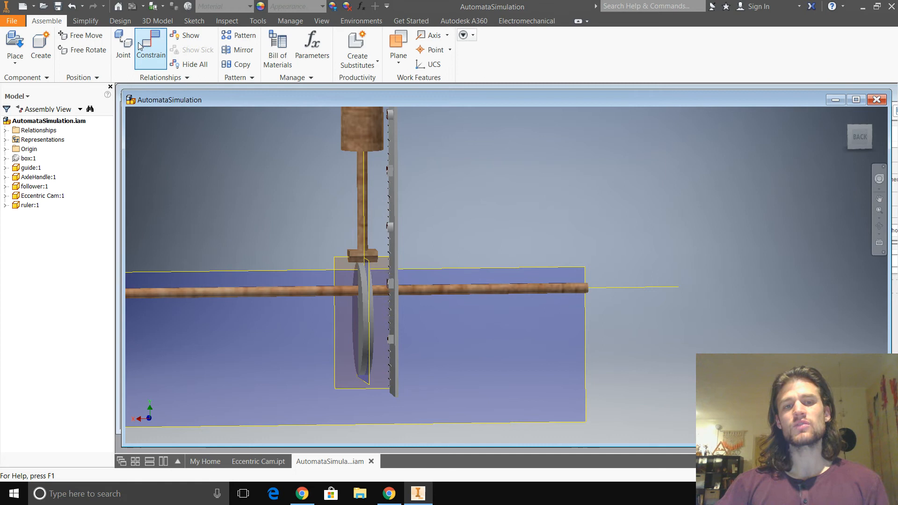
{"action": "left_click", "coordinate": [76, 41]}
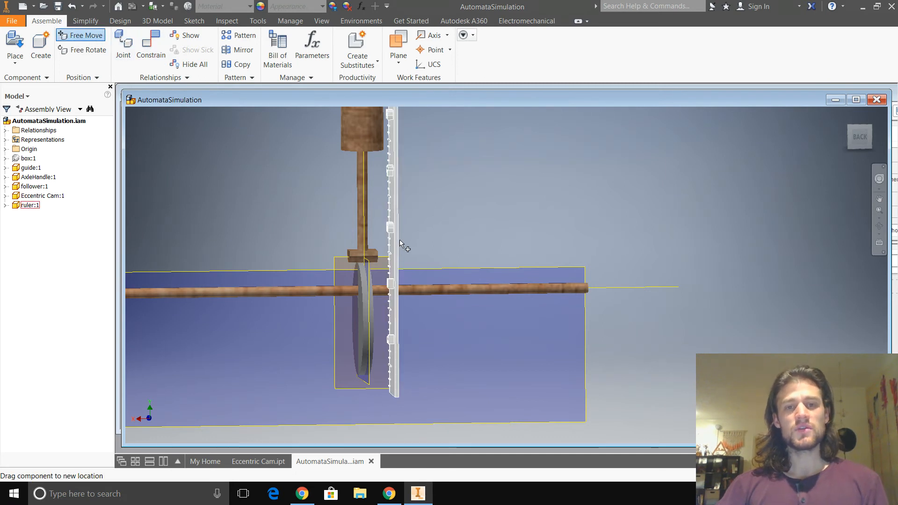
{"action": "left_click_drag", "start_coordinate": [397, 243], "coordinate": [349, 243]}
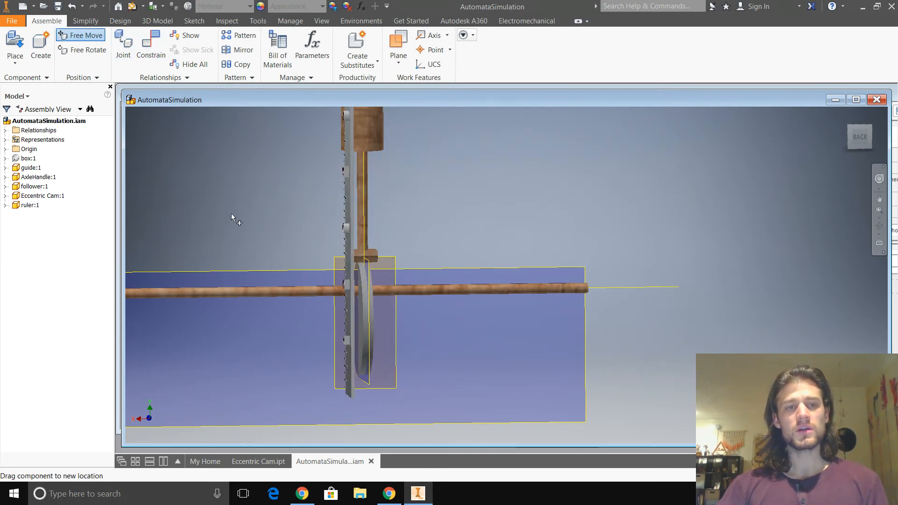
{"action": "key", "text": "F4"}
{"action": "left_click_drag", "start_coordinate": [215, 220], "coordinate": [328, 221]}
{"action": "scroll", "coordinate": [330, 220], "scroll_direction": "down", "scroll_amount": 6}
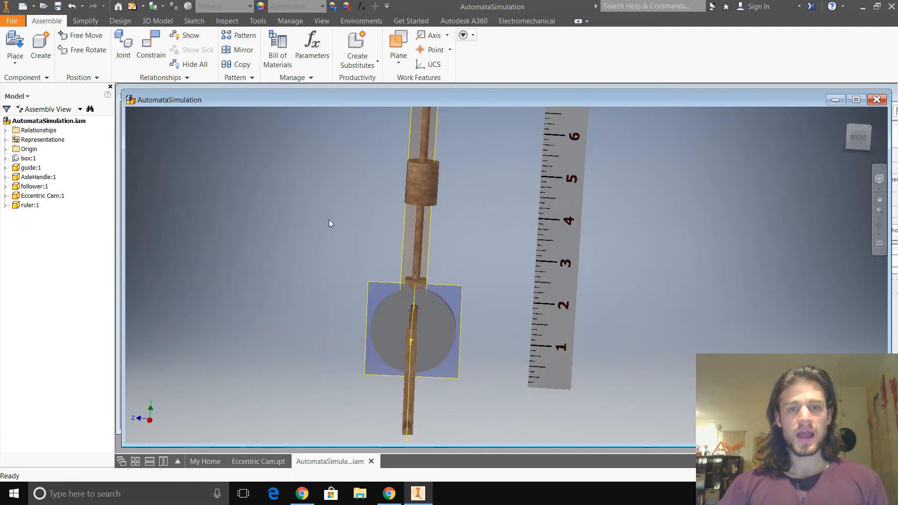
- In the straight right view, move the ruler beside the follower with its zero end level with the axle's centre
{"action": "left_click", "coordinate": [859, 138]}
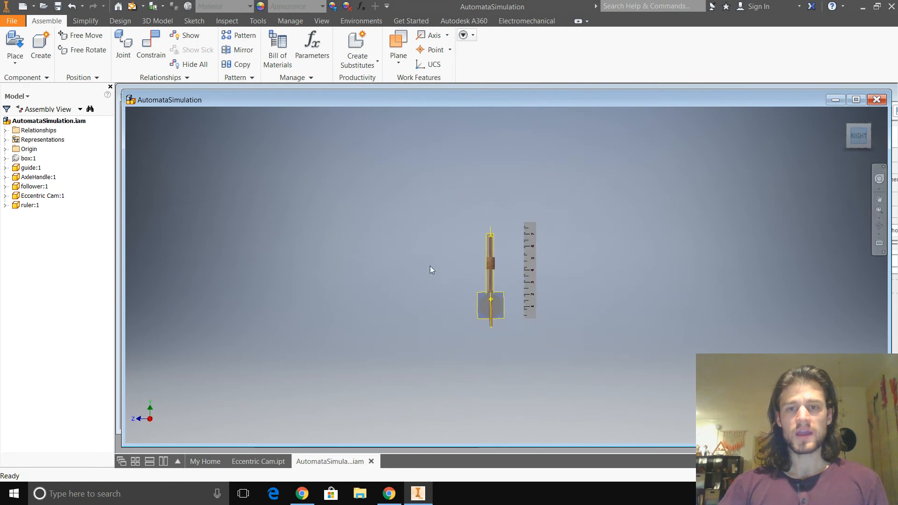
{"action": "scroll", "coordinate": [501, 303], "scroll_direction": "up", "scroll_amount": 8}
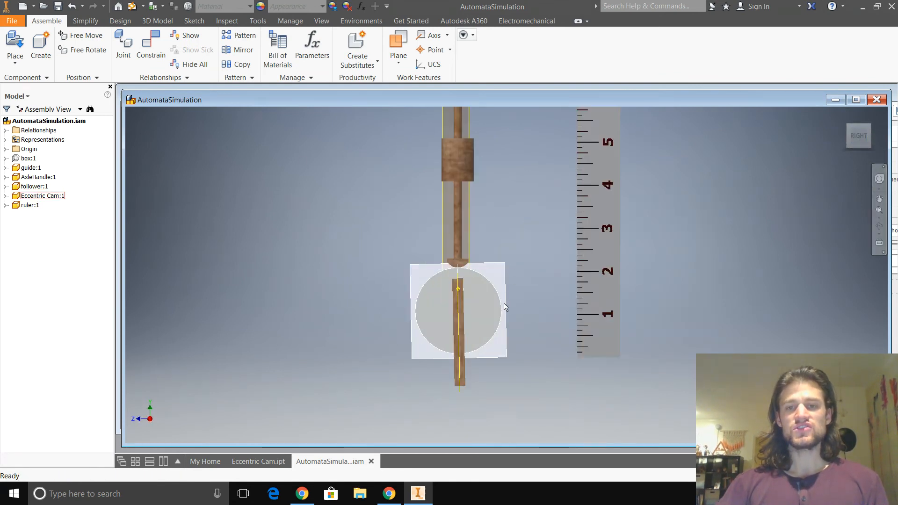
{"action": "left_click_drag", "start_coordinate": [723, 309], "coordinate": [500, 251]}
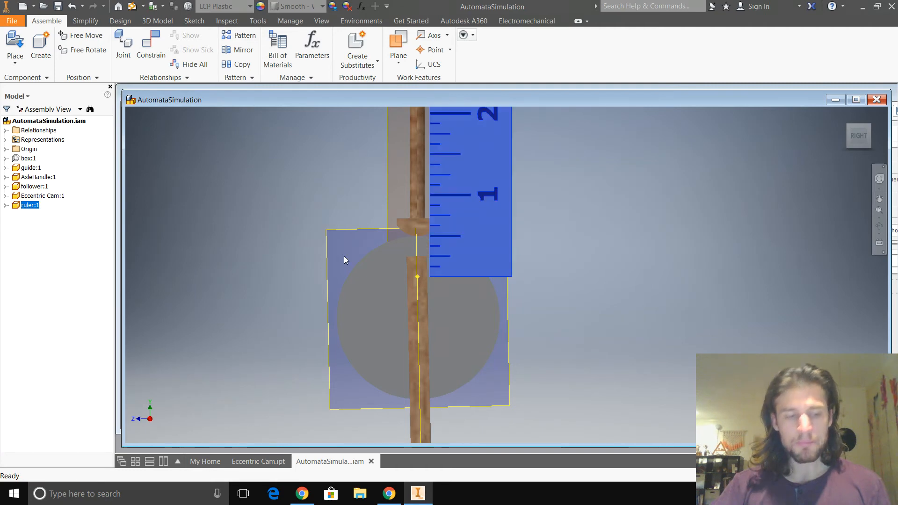
- Examine the ruler's alignment with the axle's centre and the follower's underside from an oblique angle and in the straight right view
{"action": "middle_click_drag", "start_coordinate": [330, 263], "coordinate": [411, 260], "text": "shift"}
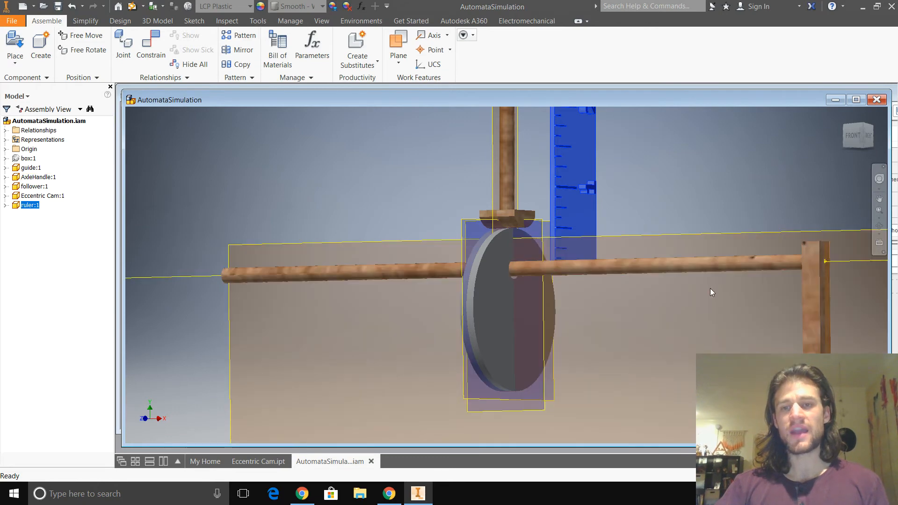
{"action": "middle_click_drag", "start_coordinate": [702, 297], "coordinate": [632, 304], "text": "shift"}
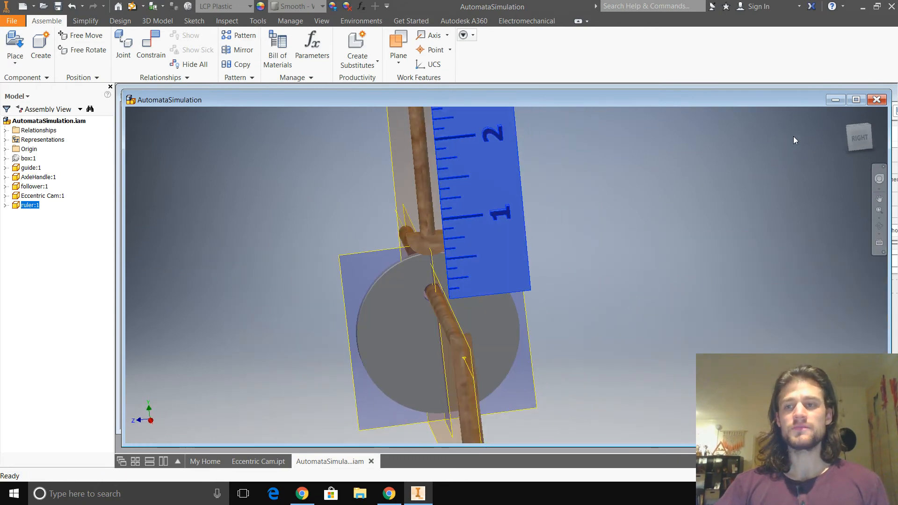
{"action": "left_click", "coordinate": [861, 139]}
{"action": "left_click", "coordinate": [854, 140]}
{"action": "scroll", "coordinate": [507, 316], "scroll_direction": "up", "scroll_amount": 6}
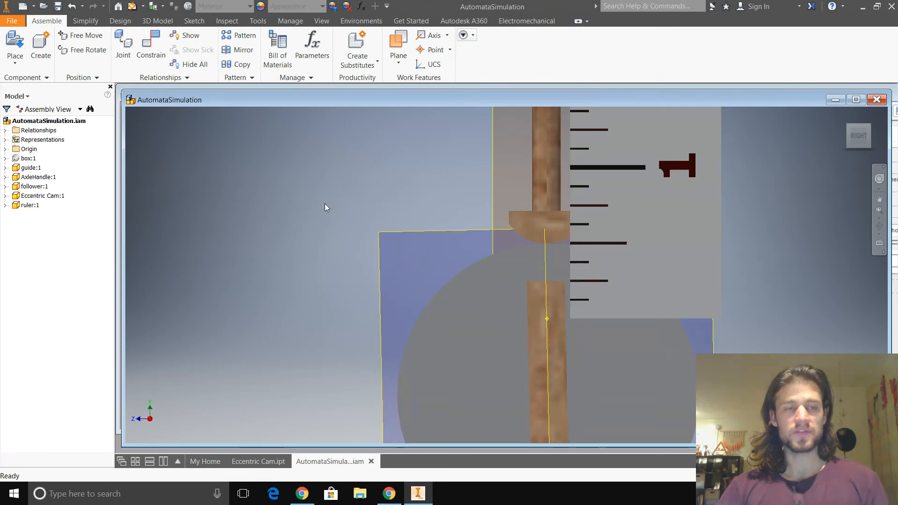
{"action": "scroll", "coordinate": [365, 235], "scroll_direction": "up", "scroll_amount": 3}
{"action": "middle_click_drag", "start_coordinate": [447, 246], "coordinate": [385, 259]}
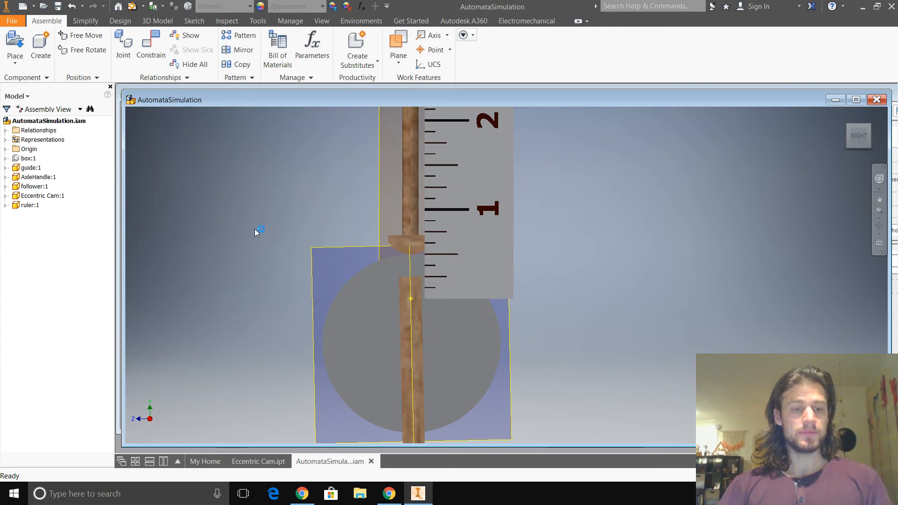
- Save AutomataSimulation.iam together with all of its dependent part files
{"action": "key", "text": "ctrl+s"}
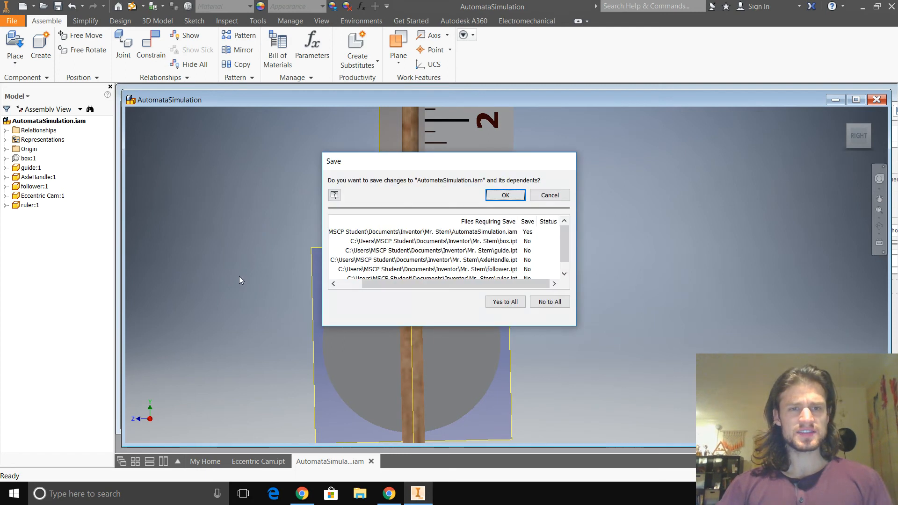
{"action": "left_click", "coordinate": [514, 304]}
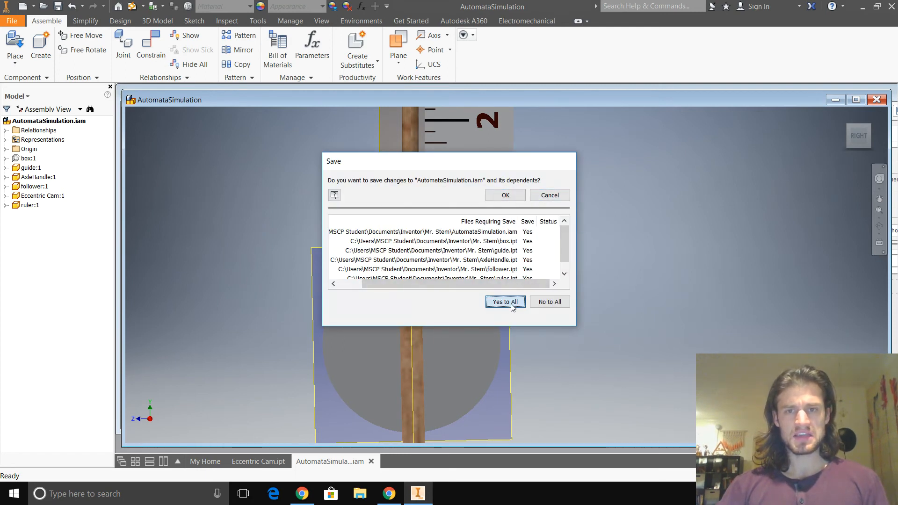
{"action": "left_click", "coordinate": [509, 203]}
{"action": "left_click", "coordinate": [510, 232]}
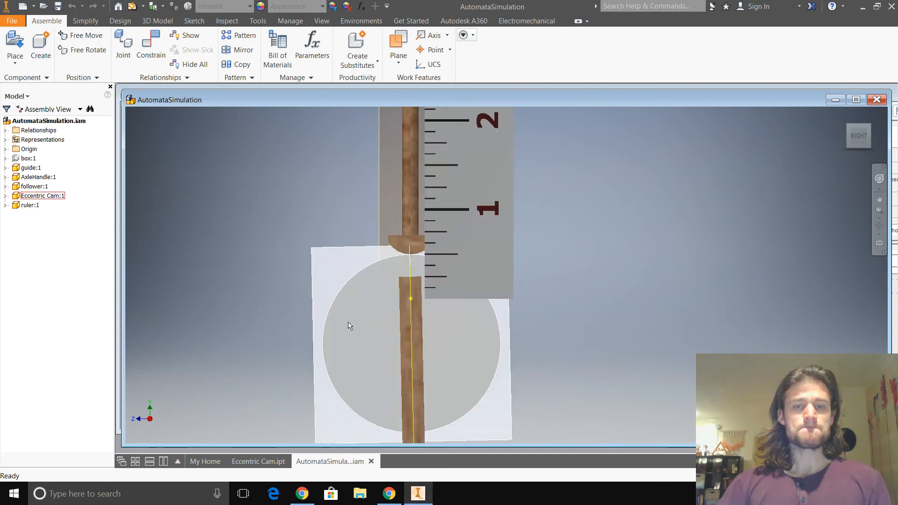
- Switch to the untitled Google Sheets spreadsheet in Chrome and enter the label "Degrees of Rotation" in cell A1
{"action": "scroll", "coordinate": [305, 328], "scroll_direction": "down", "scroll_amount": 2}
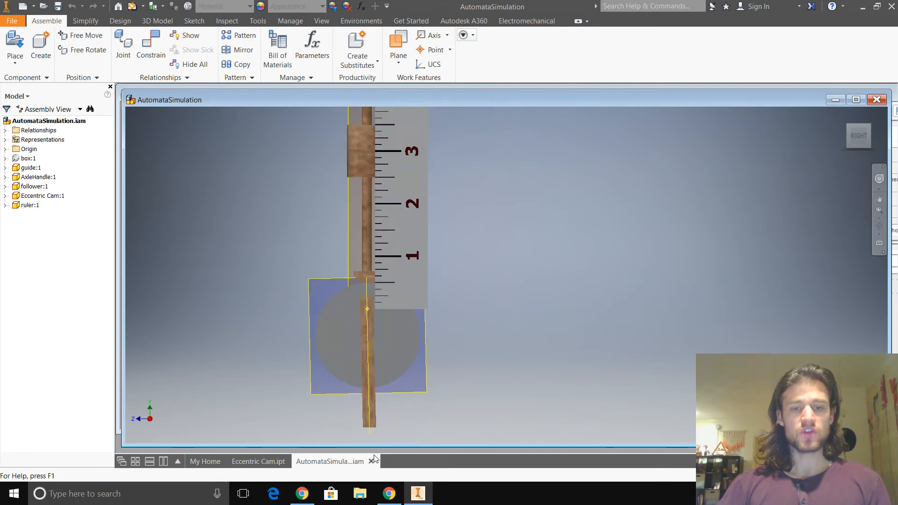
{"action": "left_click", "coordinate": [389, 494]}
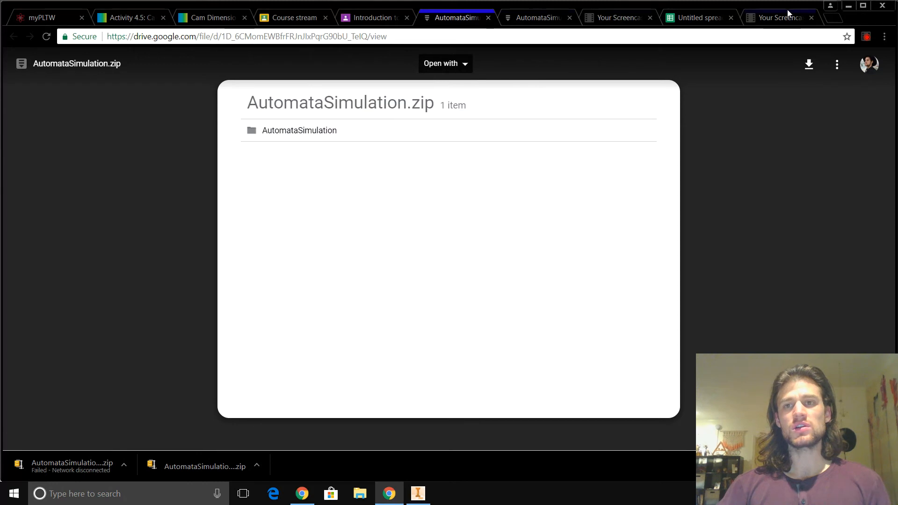
{"action": "left_click", "coordinate": [696, 19]}
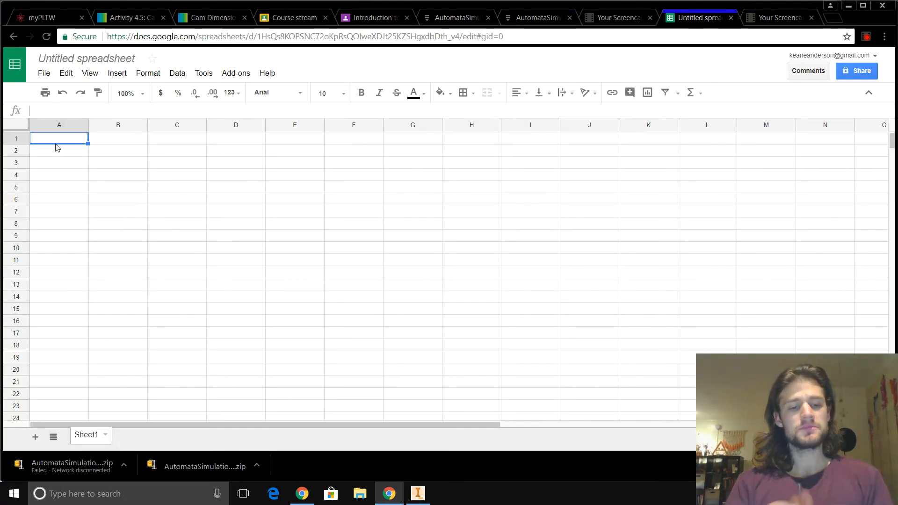
{"action": "type", "text": "Degrees o"}
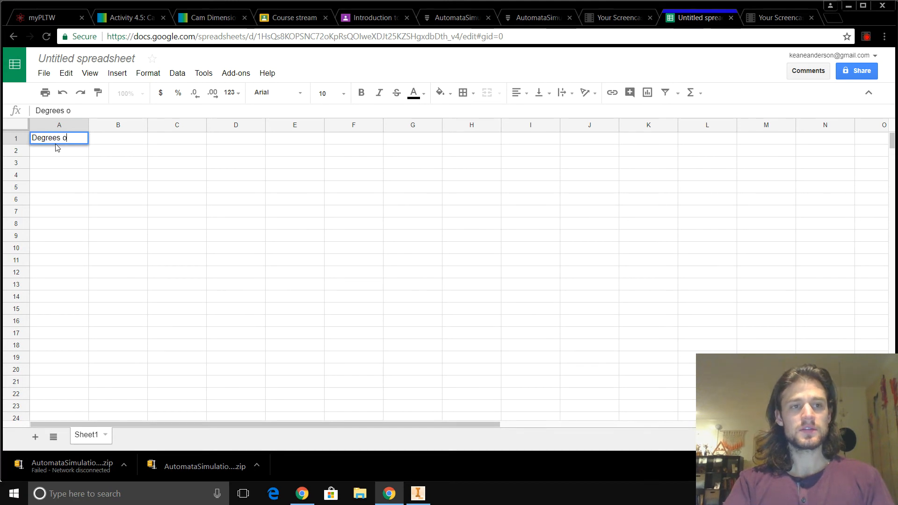
{"action": "type", "text": "f Rotation"}
{"action": "key", "text": "Return"}
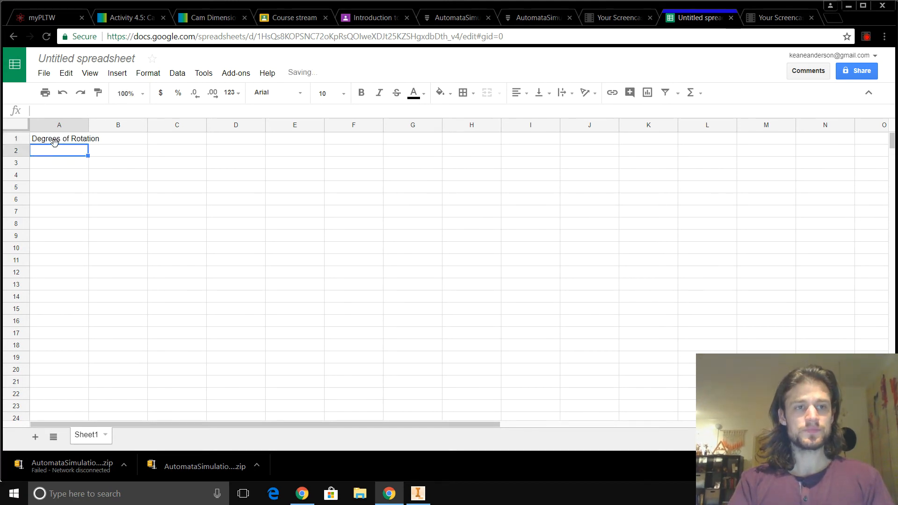
- Enter the rotation angles 0, 45 and 90 in cells B1 to D1
{"action": "left_click", "coordinate": [54, 142]}
{"action": "key", "text": "Tab"}
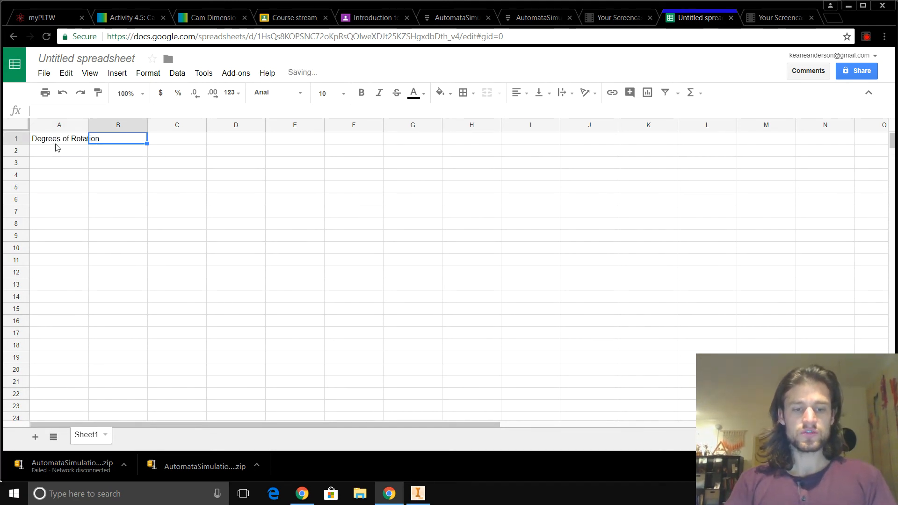
{"action": "type", "text": "0"}
{"action": "key", "text": "Tab"}
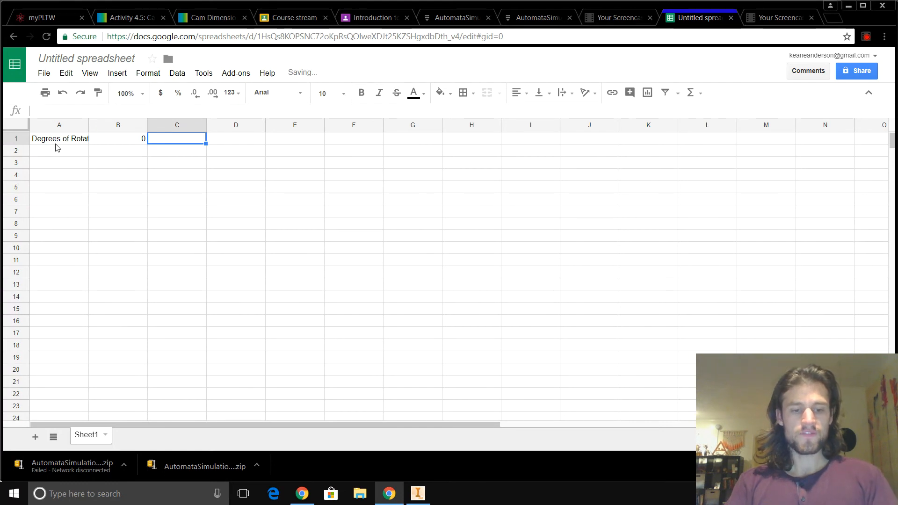
{"action": "type", "text": "45"}
{"action": "key", "text": "Tab"}
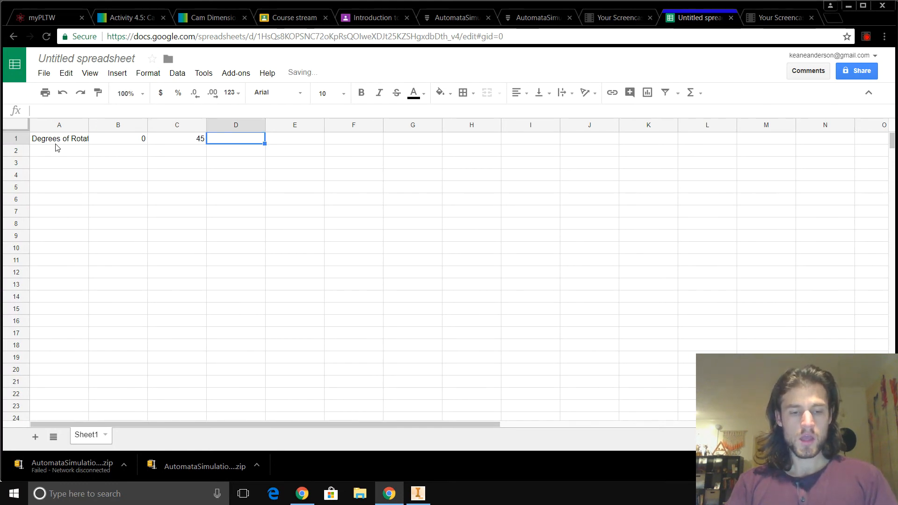
{"action": "type", "text": "90"}
{"action": "key", "text": "Tab"}
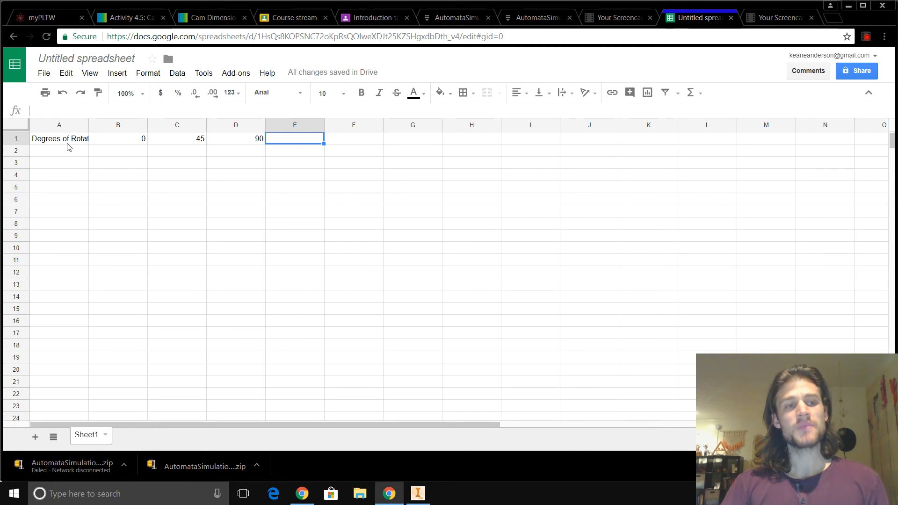
- Enter the label "Displacement of Follower" in cell A2 and switch back to the AutomataSimulation assembly in Inventor
{"action": "left_click", "coordinate": [65, 155]}
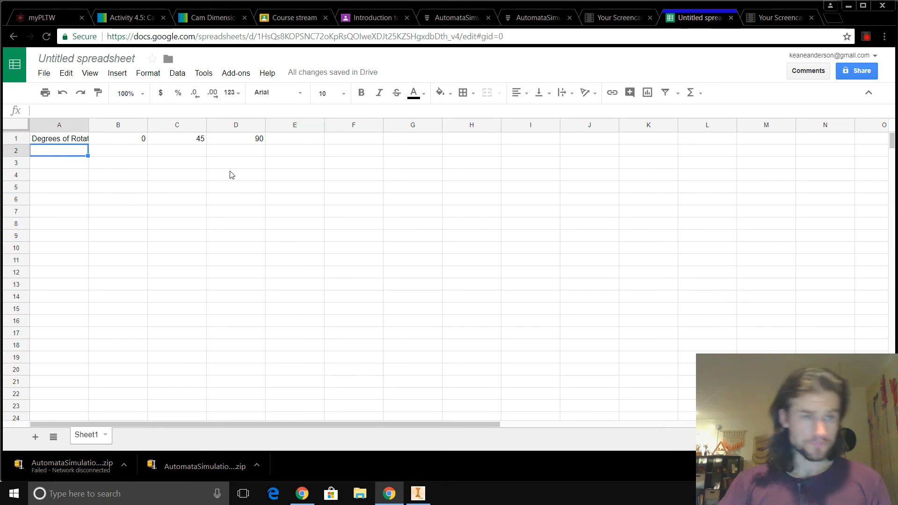
{"action": "type", "text": "Displacement of"}
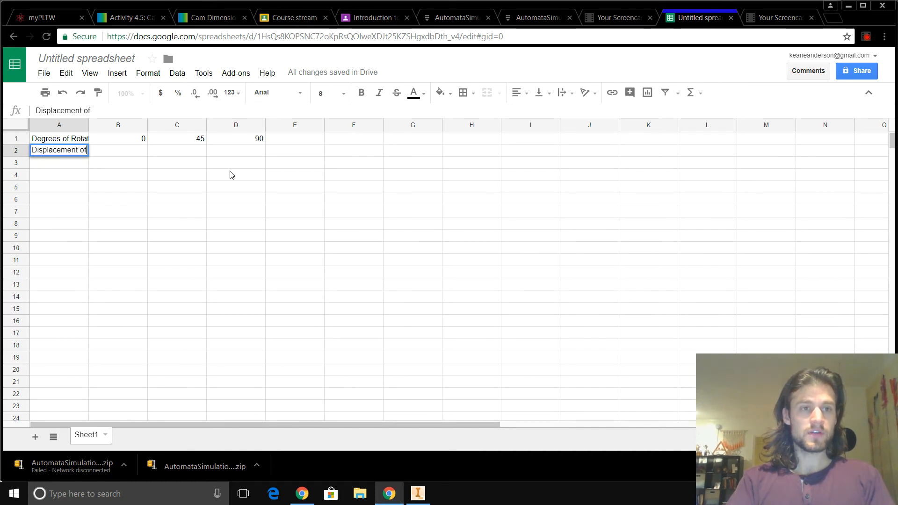
{"action": "type", "text": " Follower"}
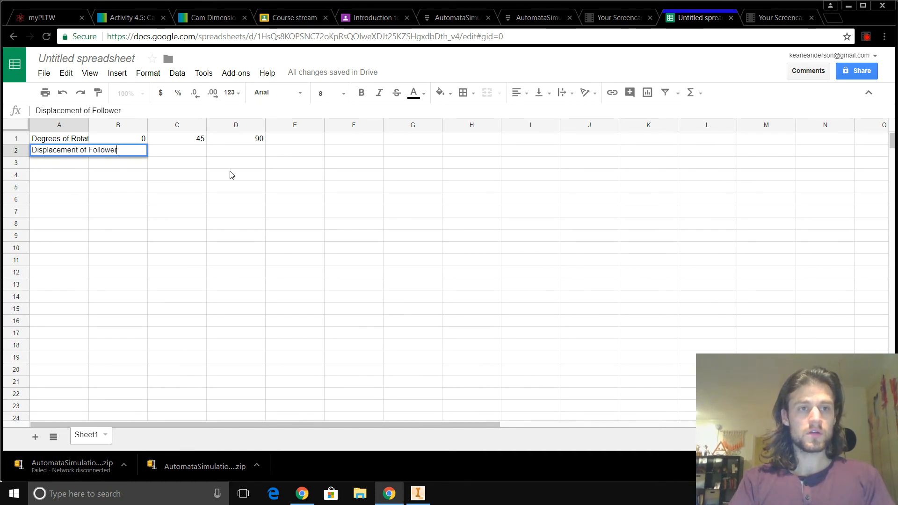
{"action": "key", "text": "Return"}
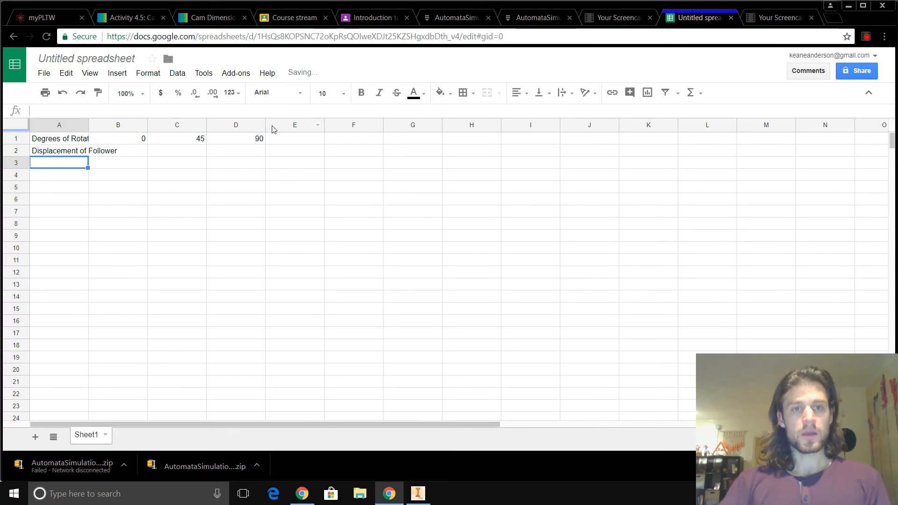
{"action": "key", "text": "alt+Tab"}
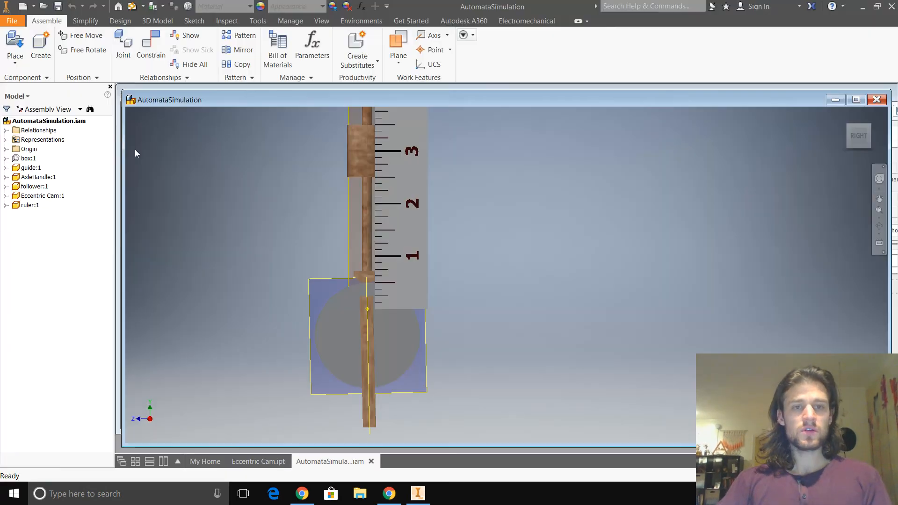
- Check the follower tip against the ruler, then switch to the spreadsheet in Chrome and enter .5 in cell B2
{"action": "scroll", "coordinate": [388, 282], "scroll_direction": "up", "scroll_amount": 3}
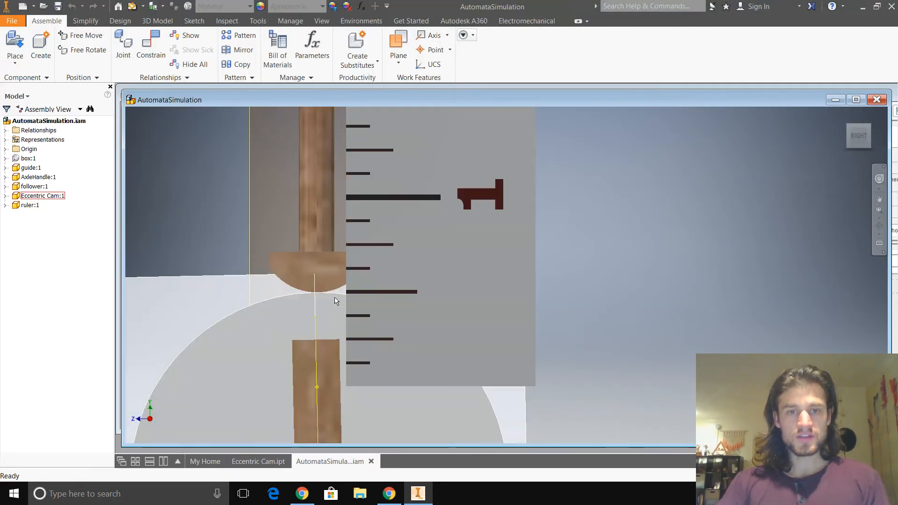
{"action": "key", "text": "alt+Tab"}
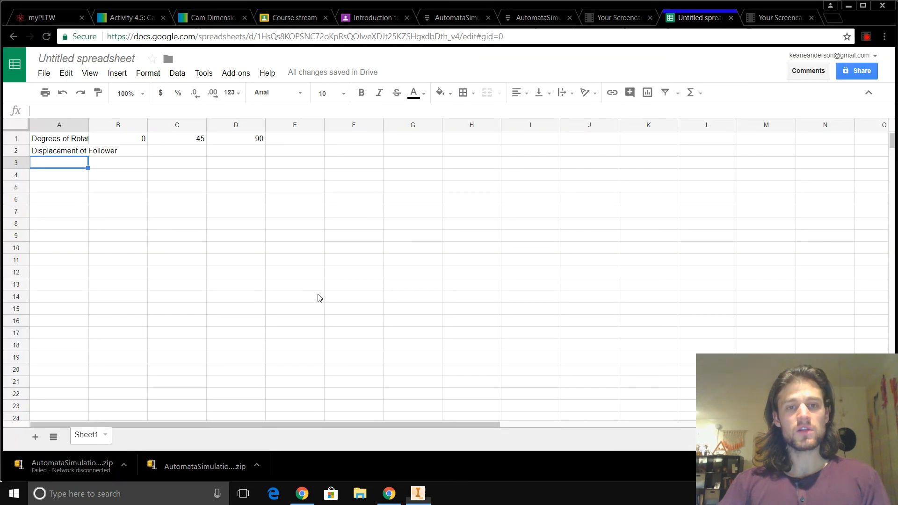
{"action": "left_click", "coordinate": [140, 155]}
{"action": "type", "text": ".5"}
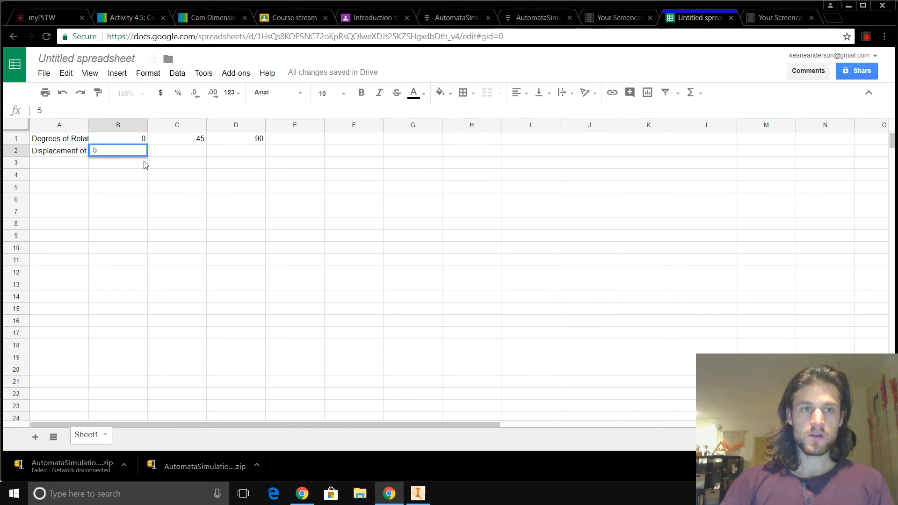
{"action": "key", "text": "Return"}
- Select cell C2, switch back to Inventor, rotate the AxleHandle by about 45 degrees and inspect the follower tip against the ruler
{"action": "left_click", "coordinate": [200, 149]}
{"action": "key", "text": "alt+Tab"}
{"action": "scroll", "coordinate": [319, 267], "scroll_direction": "up", "scroll_amount": 6}
{"action": "left_click_drag", "start_coordinate": [321, 373], "coordinate": [240, 364]}
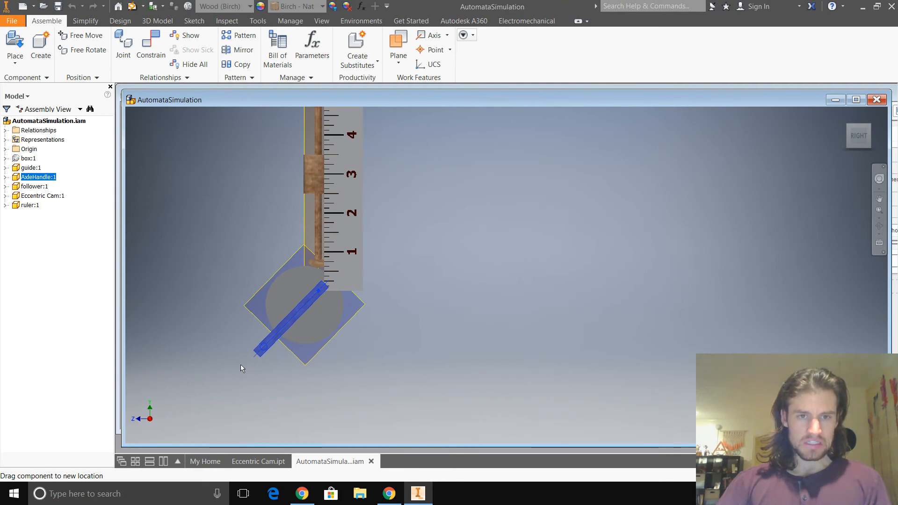
{"action": "left_click_drag", "start_coordinate": [240, 364], "coordinate": [241, 364]}
{"action": "scroll", "coordinate": [311, 277], "scroll_direction": "up", "scroll_amount": 8}
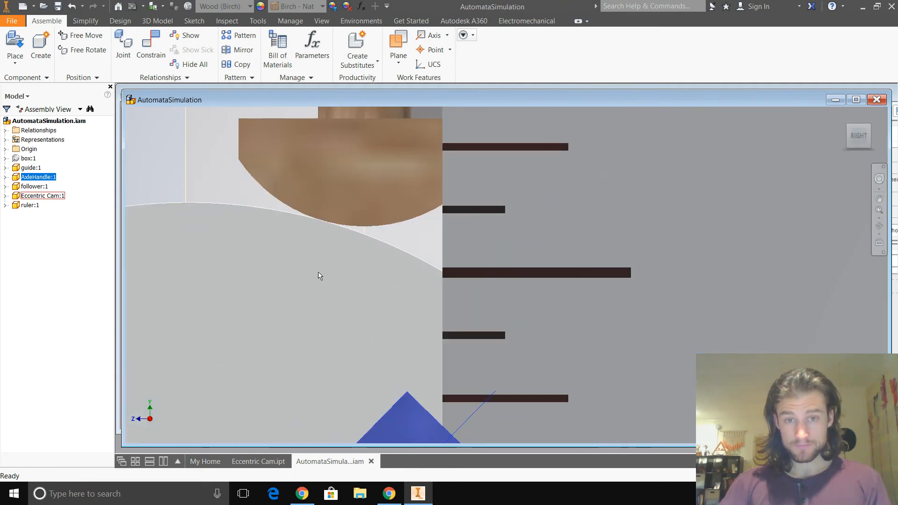
{"action": "scroll", "coordinate": [318, 276], "scroll_direction": "down", "scroll_amount": 5}
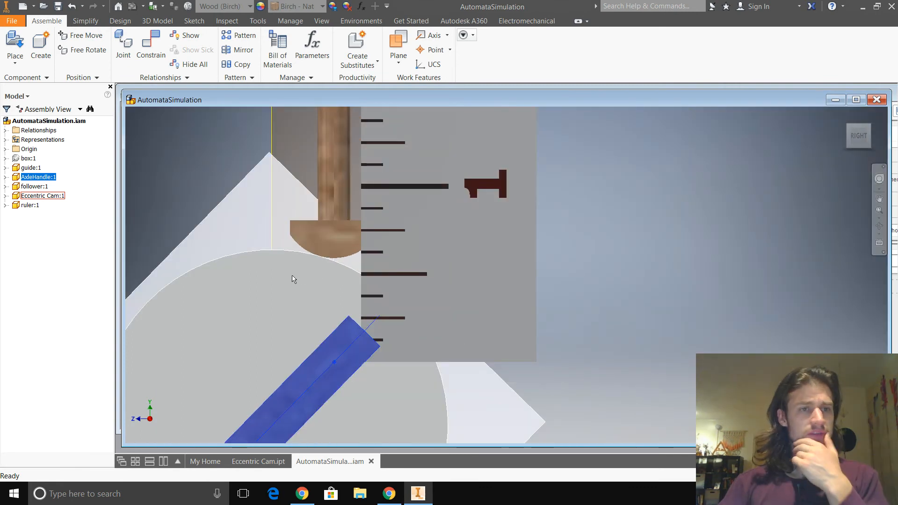
{"action": "scroll", "coordinate": [190, 274], "scroll_direction": "down", "scroll_amount": 3}
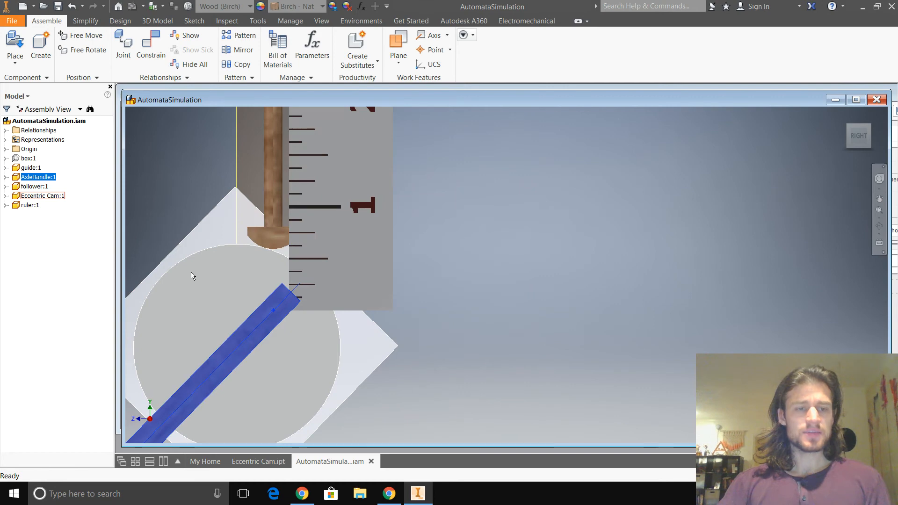
- Turn on the visibility of the follower's Angle of Rotation Follower work plane
{"action": "middle_click_drag", "start_coordinate": [191, 276], "coordinate": [255, 253], "text": "shift"}
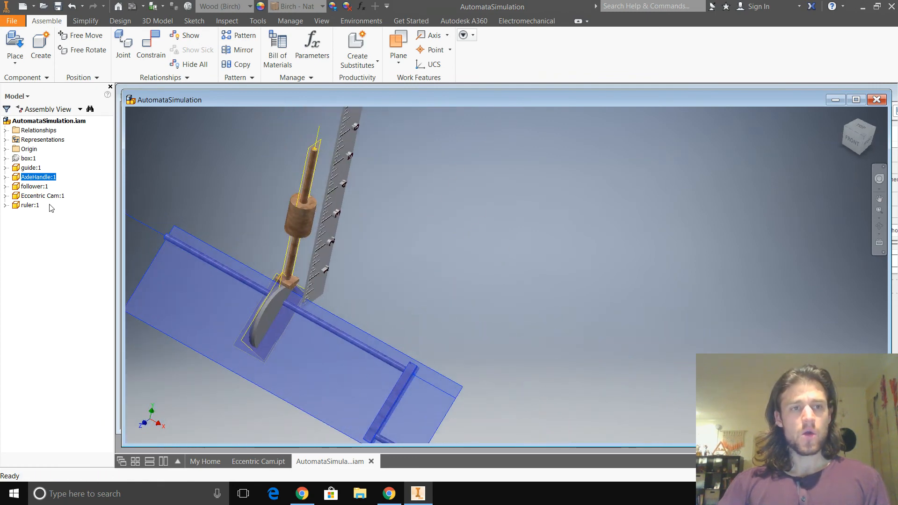
{"action": "left_click", "coordinate": [161, 204]}
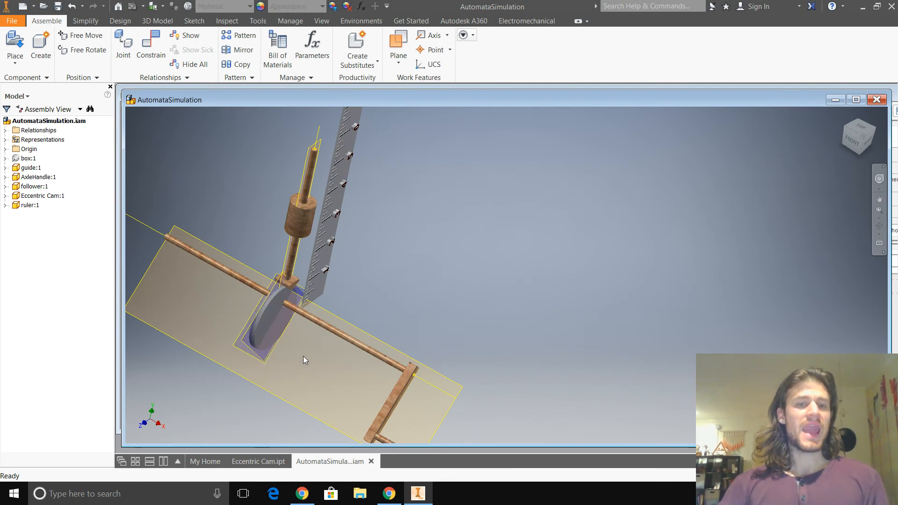
{"action": "scroll", "coordinate": [321, 362], "scroll_direction": "up", "scroll_amount": 1}
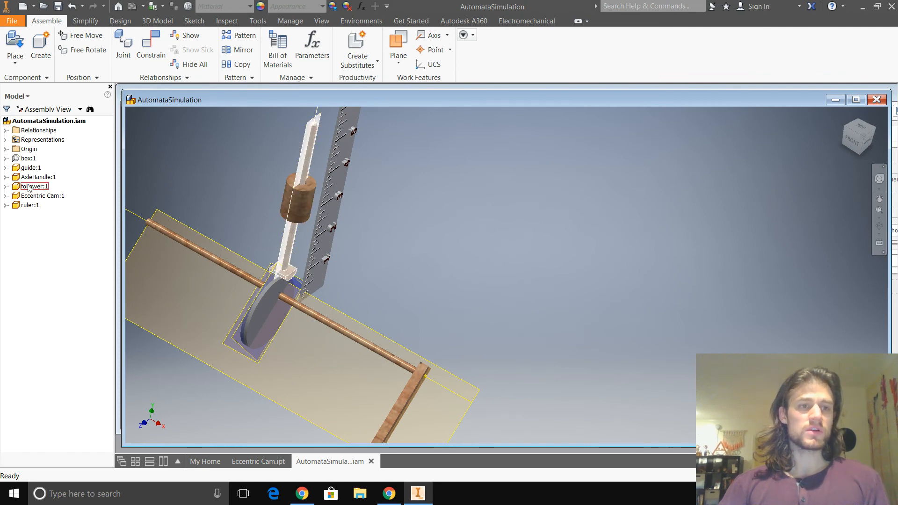
{"action": "left_click", "coordinate": [6, 187]}
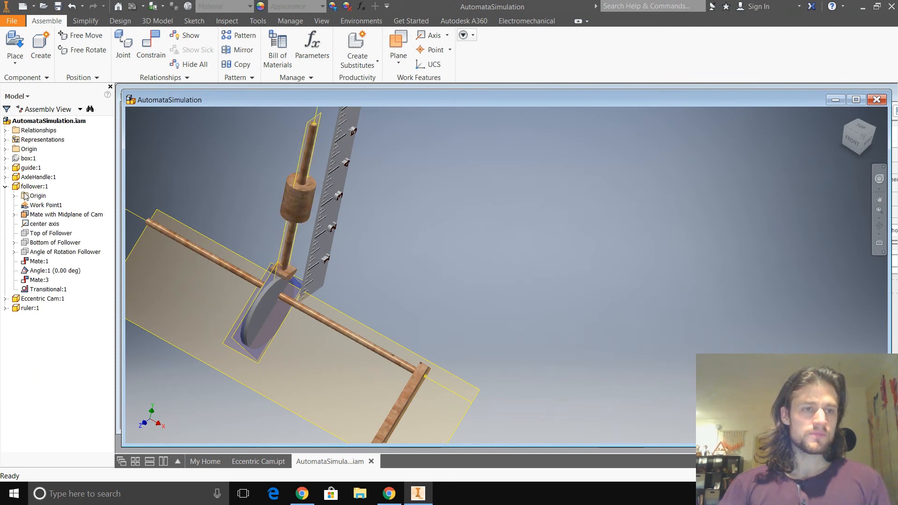
{"action": "left_click", "coordinate": [49, 216]}
{"action": "left_click", "coordinate": [49, 215]}
{"action": "key", "text": "Escape"}
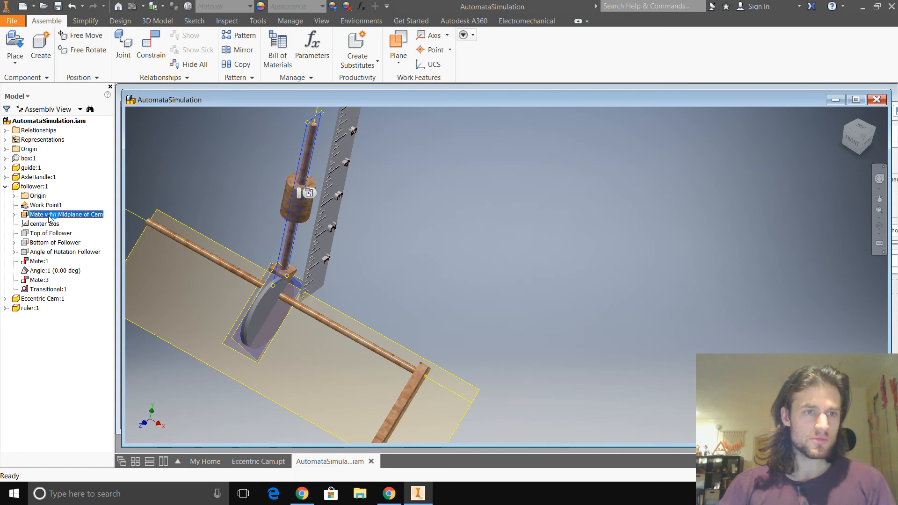
{"action": "right_click", "coordinate": [53, 253]}
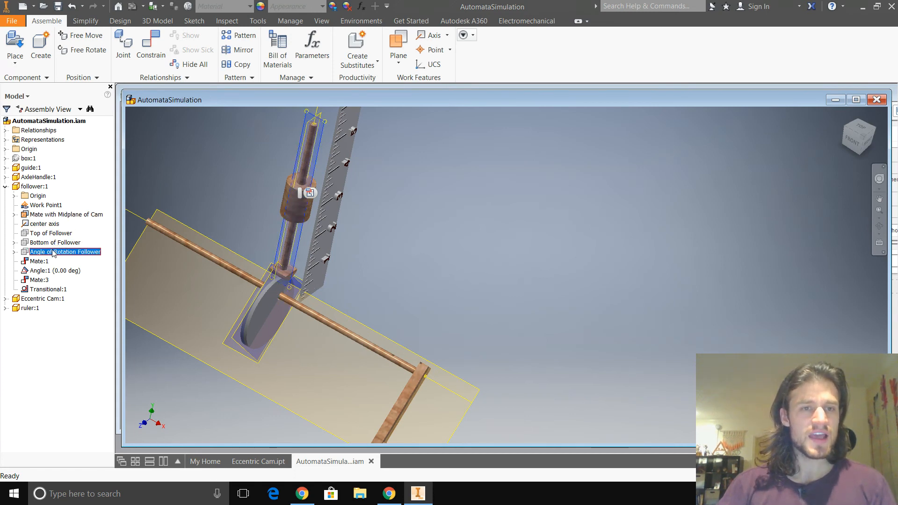
{"action": "left_click", "coordinate": [75, 344]}
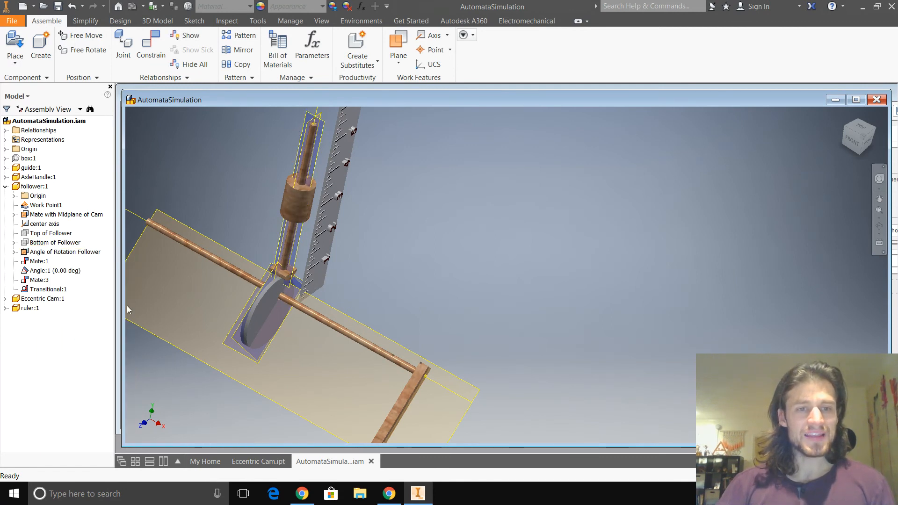
- Set up a directed angle constraint between the AxleHandle's Work Plane1 and the follower's Angle of Rotation Follower plane
{"action": "left_click", "coordinate": [6, 177]}
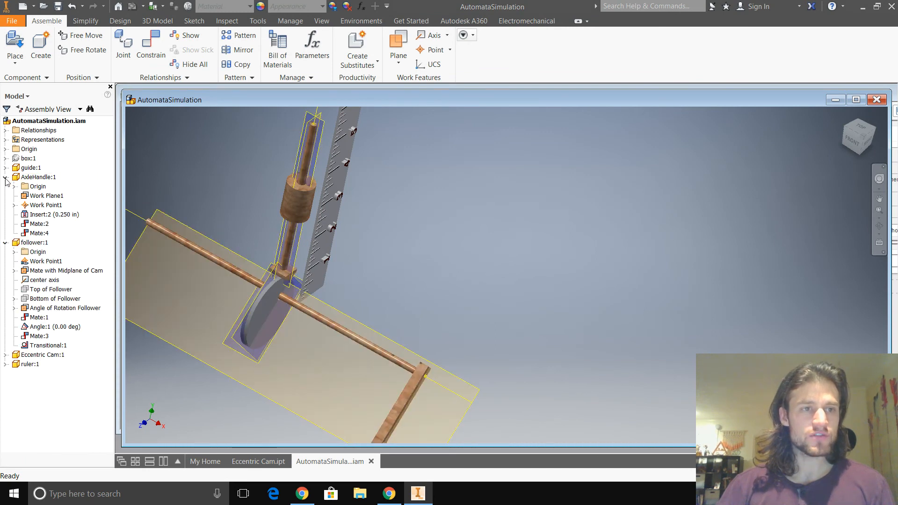
{"action": "left_click", "coordinate": [42, 196]}
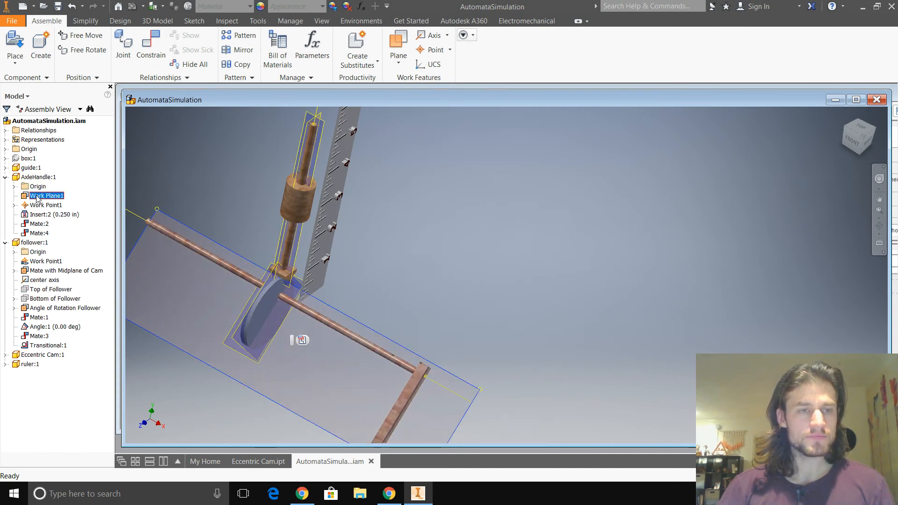
{"action": "left_click", "coordinate": [147, 189]}
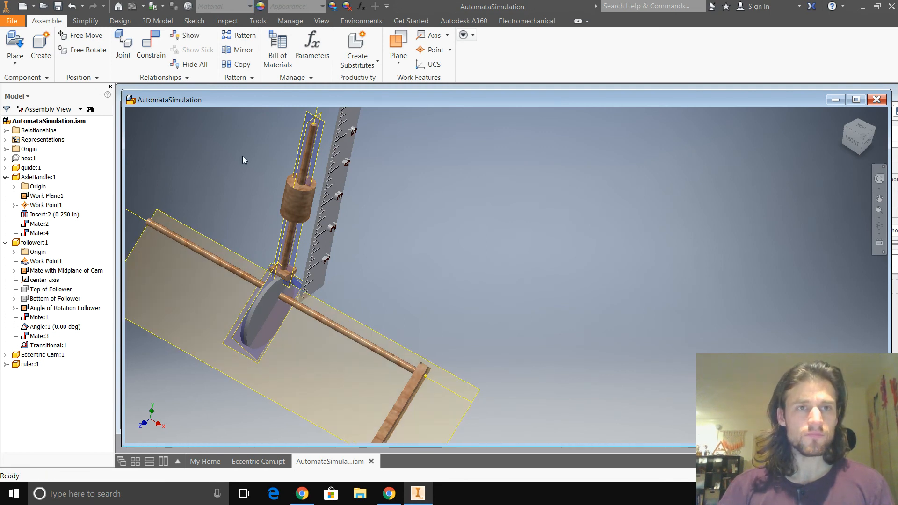
{"action": "left_click", "coordinate": [159, 55]}
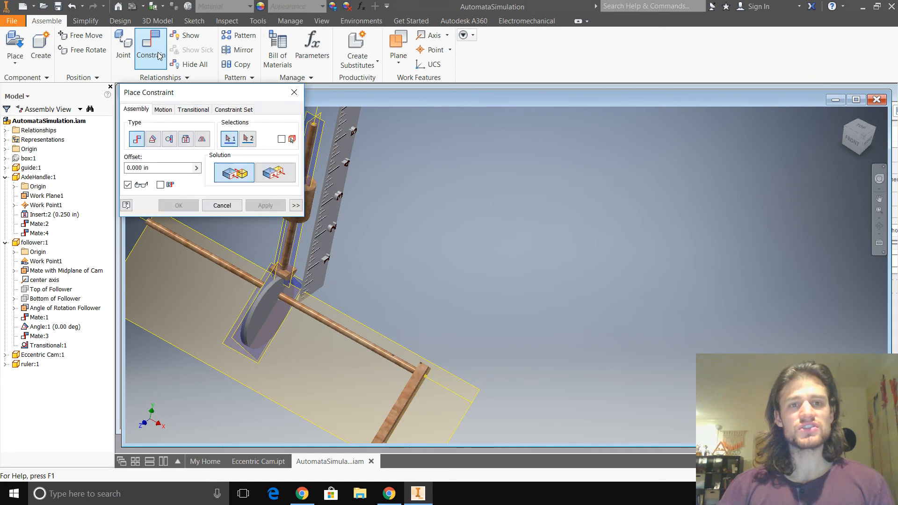
{"action": "left_click", "coordinate": [153, 139]}
{"action": "left_click", "coordinate": [223, 172]}
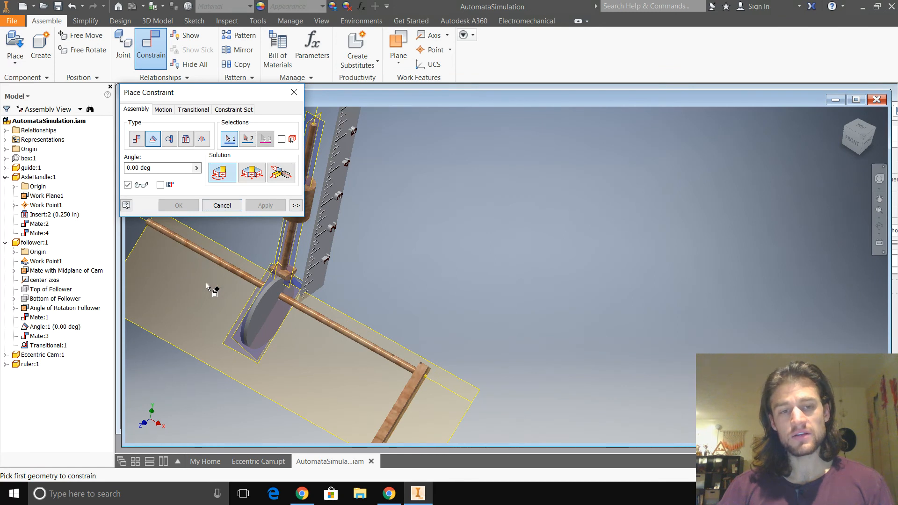
{"action": "left_click", "coordinate": [236, 258]}
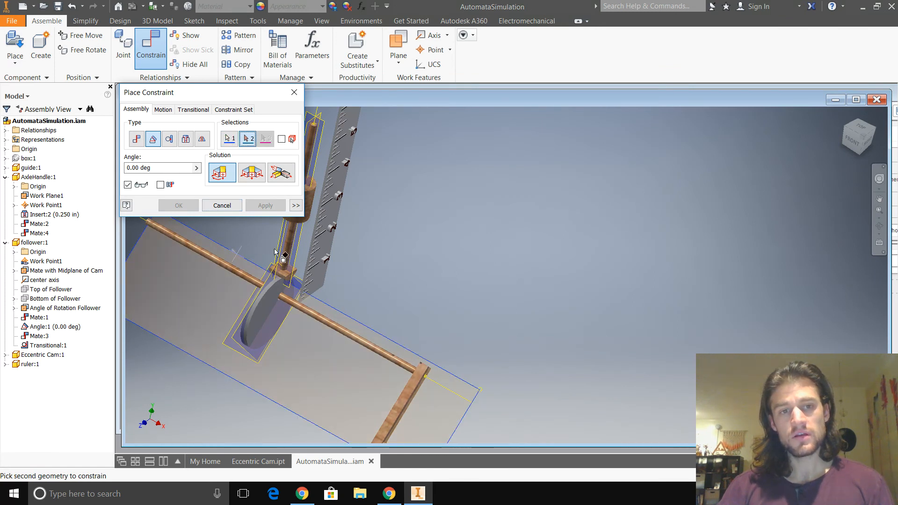
{"action": "left_click", "coordinate": [298, 252]}
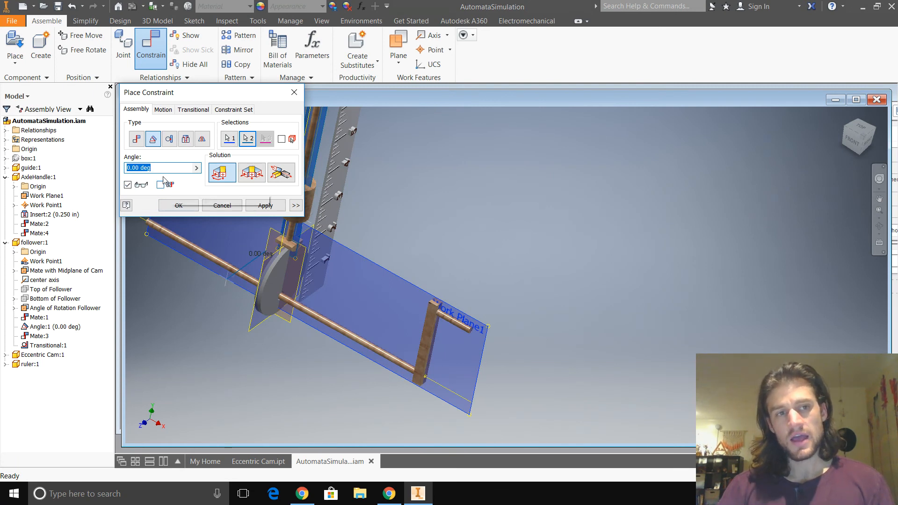
{"action": "left_click_drag", "start_coordinate": [157, 168], "coordinate": [114, 165]}
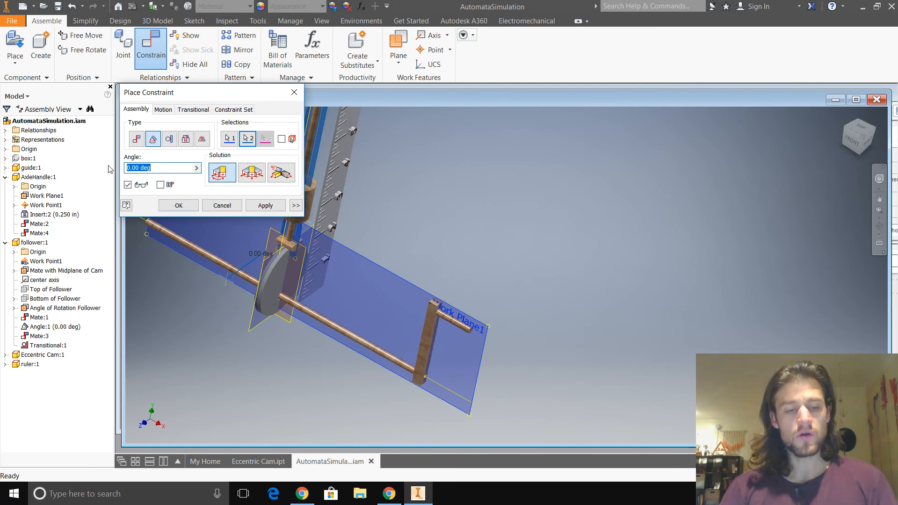
- Read the follower's position on the ruler from the Right view and enter 1.5 in cell B2 of the Chrome spreadsheet
{"action": "middle_click_drag", "start_coordinate": [243, 271], "coordinate": [148, 285], "text": "shift"}
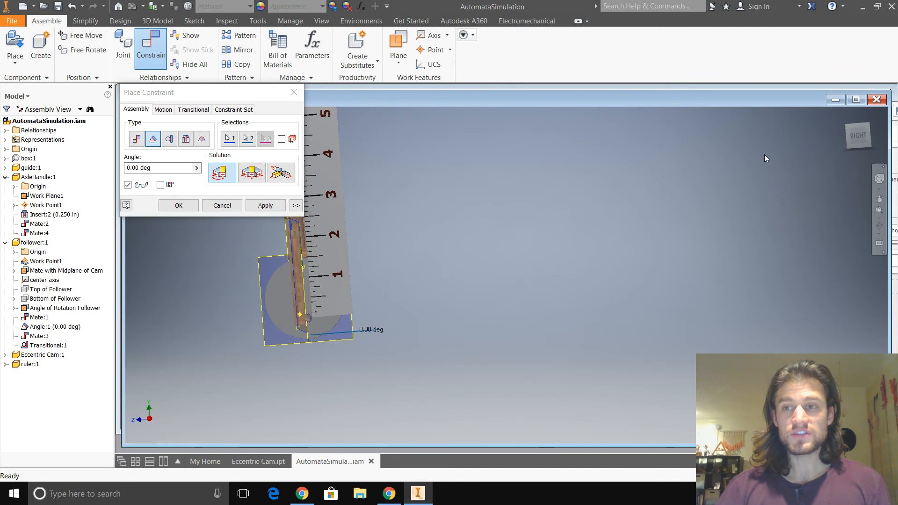
{"action": "left_click", "coordinate": [858, 136]}
{"action": "scroll", "coordinate": [511, 337], "scroll_direction": "up", "scroll_amount": 8}
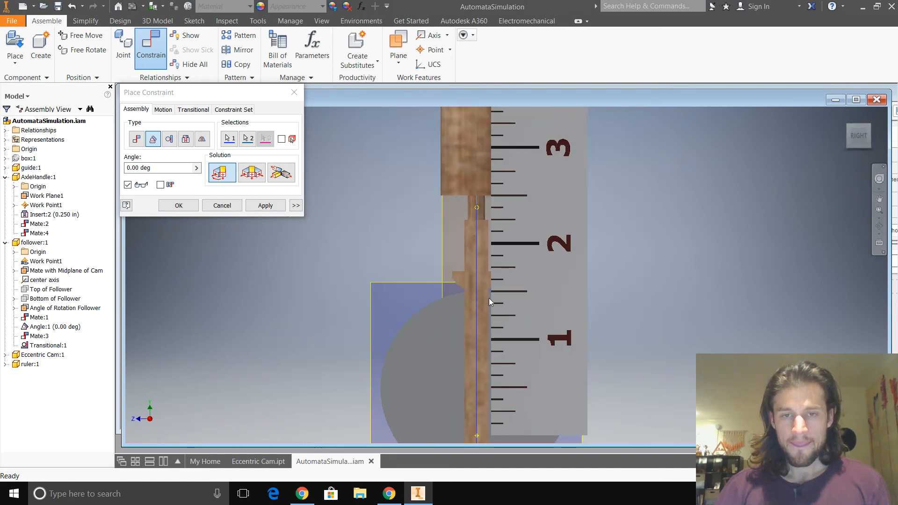
{"action": "mouse_move", "coordinate": [362, 291]}
{"action": "middle_mouse_down", "text": "shift"}
{"action": "mouse_move", "coordinate": [557, 281]}
{"action": "mouse_move", "coordinate": [357, 279]}
{"action": "mouse_move", "coordinate": [366, 280]}
{"action": "middle_mouse_up", "text": "shift"}
{"action": "key", "text": "alt+Tab"}
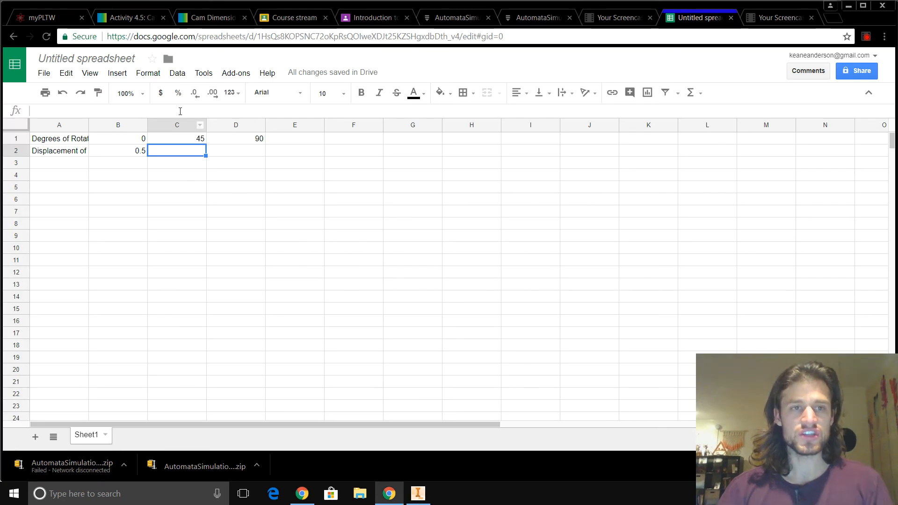
{"action": "left_click", "coordinate": [136, 154]}
{"action": "type", "text": "1.5"}
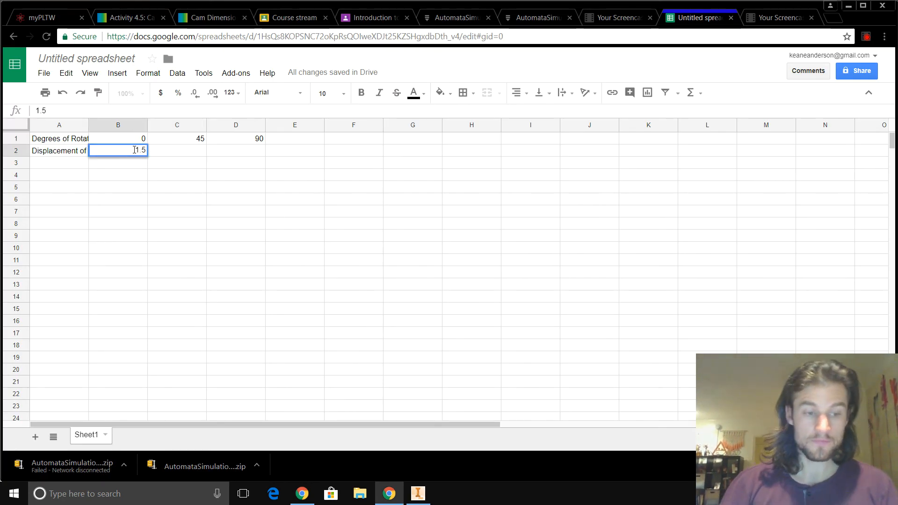
{"action": "key", "text": "Tab"}
- Switch back to Inventor, set the constraint angle to 45 deg and apply it
{"action": "key", "text": "alt+Tab"}
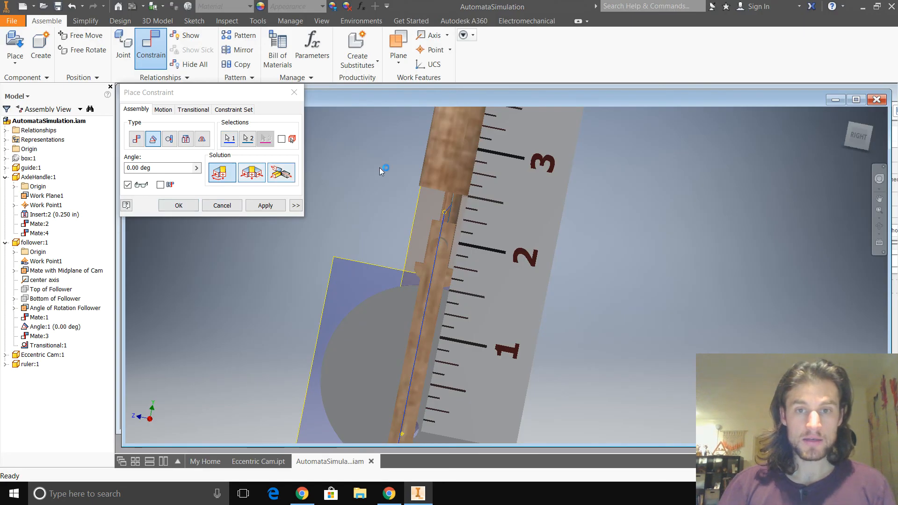
{"action": "left_click_drag", "start_coordinate": [140, 168], "coordinate": [126, 168]}
{"action": "type", "text": "45"}
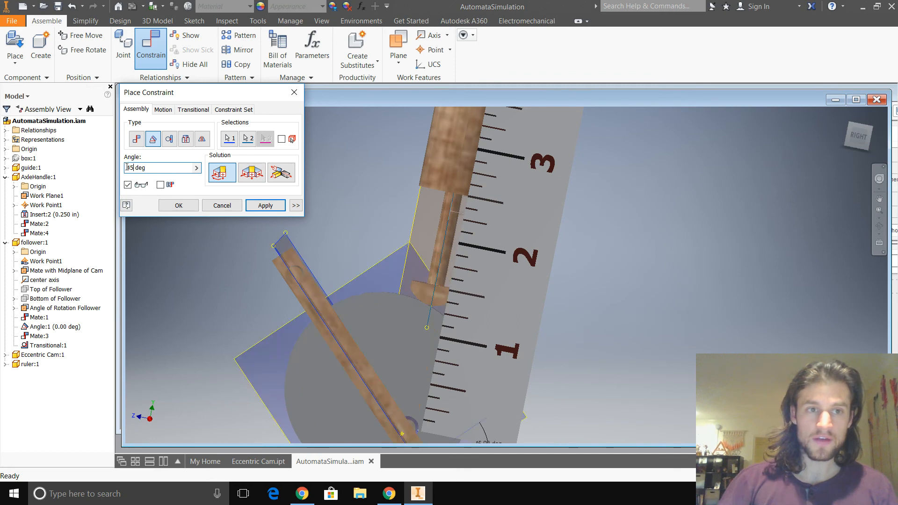
{"action": "left_click", "coordinate": [264, 206]}
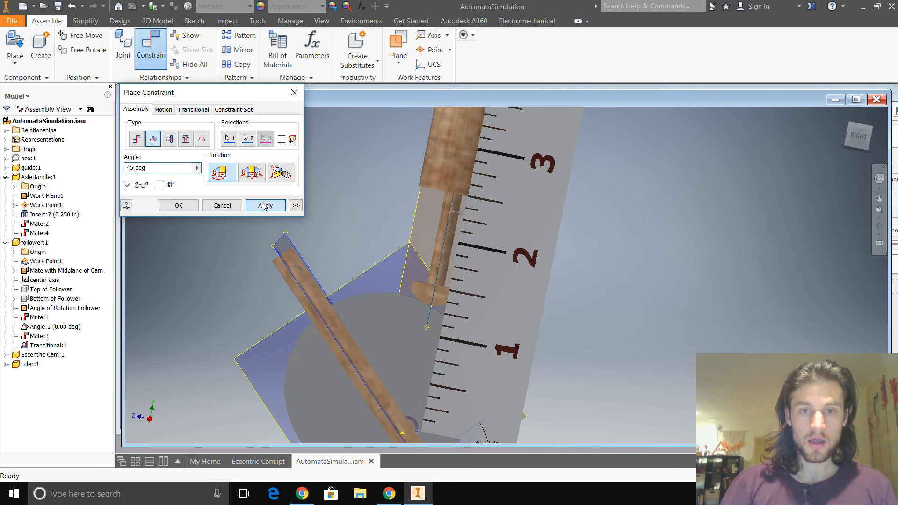
- Examine from the Right view where the follower's lowest point falls on the ruler with the handle at 45 deg
{"action": "scroll", "coordinate": [440, 330], "scroll_direction": "up", "scroll_amount": 3}
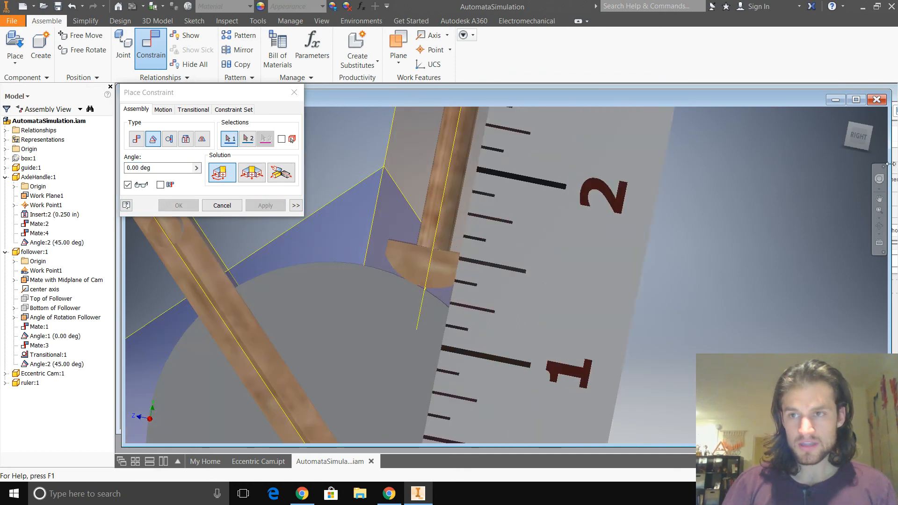
{"action": "scroll", "coordinate": [555, 279], "scroll_direction": "down", "scroll_amount": 10}
{"action": "scroll", "coordinate": [519, 302], "scroll_direction": "up", "scroll_amount": 10}
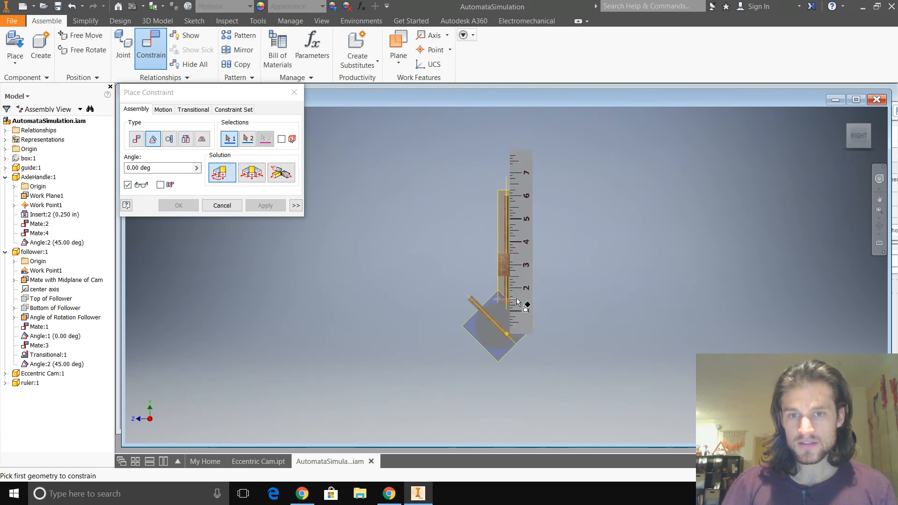
{"action": "scroll", "coordinate": [522, 300], "scroll_direction": "down", "scroll_amount": 6}
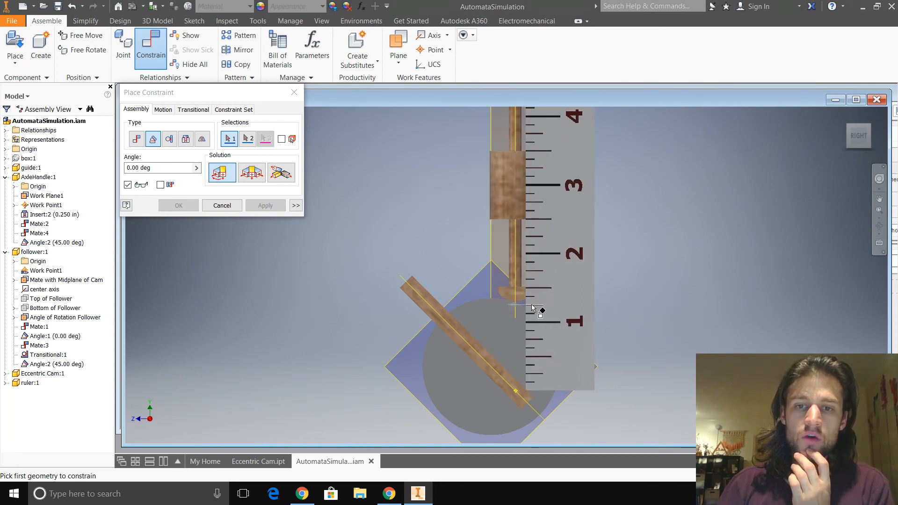
{"action": "scroll", "coordinate": [531, 303], "scroll_direction": "up", "scroll_amount": 10}
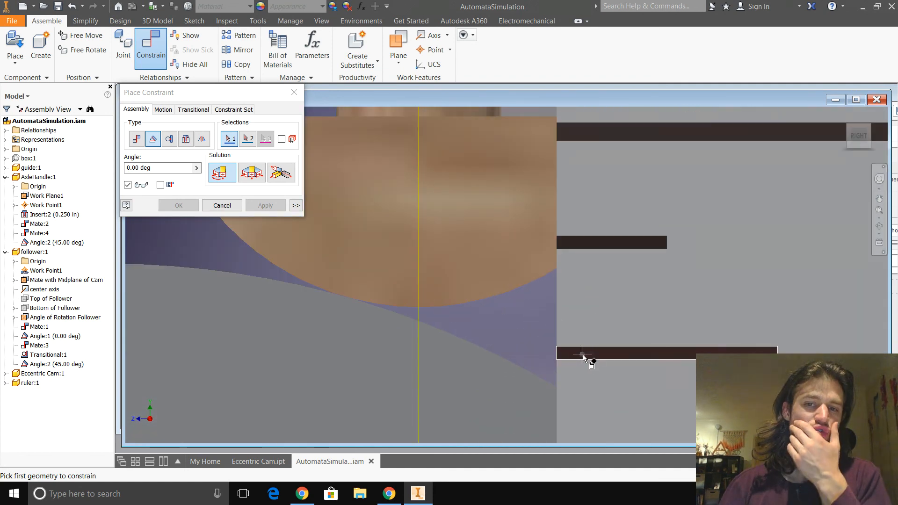
{"action": "scroll", "coordinate": [585, 357], "scroll_direction": "down", "scroll_amount": 5}
{"action": "scroll", "coordinate": [592, 341], "scroll_direction": "down", "scroll_amount": 2}
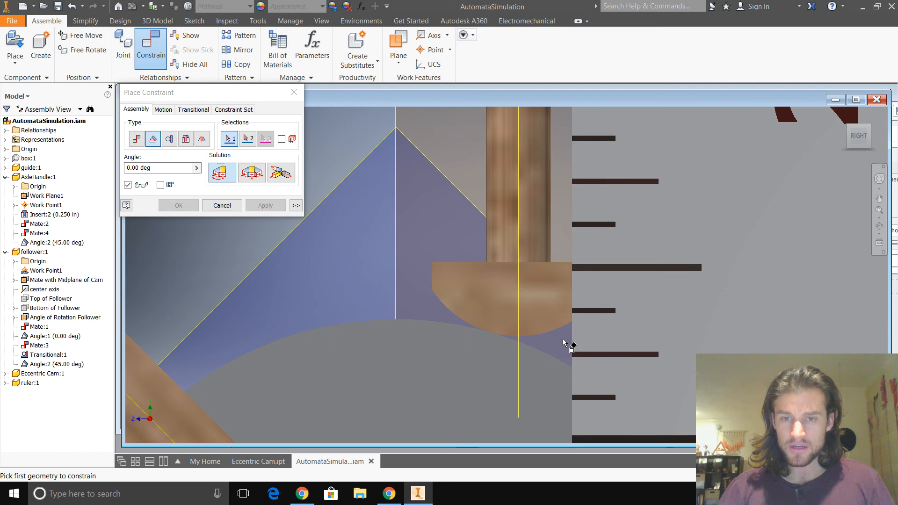
{"action": "scroll", "coordinate": [608, 347], "scroll_direction": "up", "scroll_amount": 2}
{"action": "scroll", "coordinate": [597, 358], "scroll_direction": "down", "scroll_amount": 3}
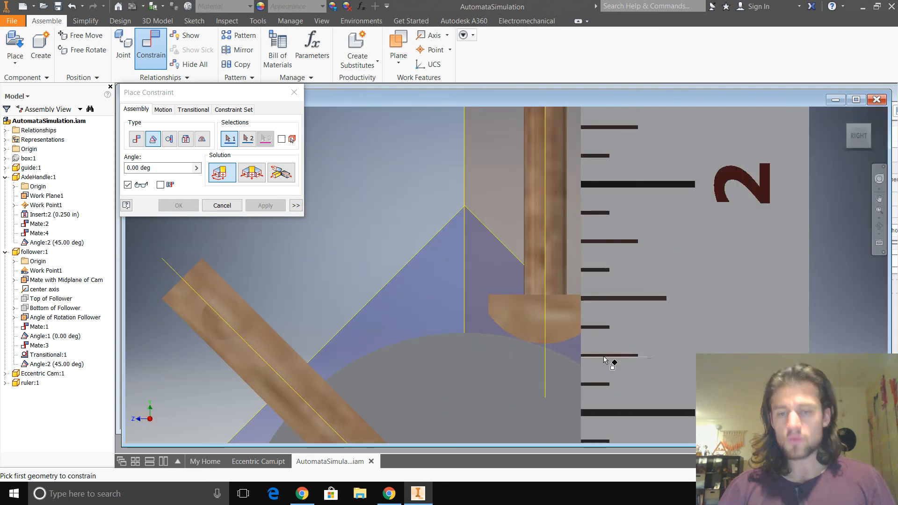
- Switch to the Chrome spreadsheet and enter 1.125 in cell C2 as the displacement for 45 degrees
{"action": "key", "text": "alt+Tab"}
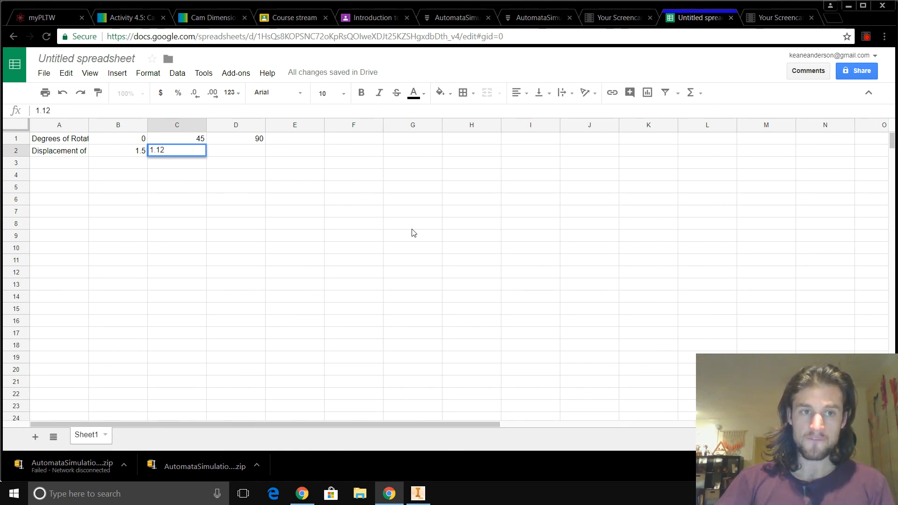
{"action": "key", "text": "Return"}
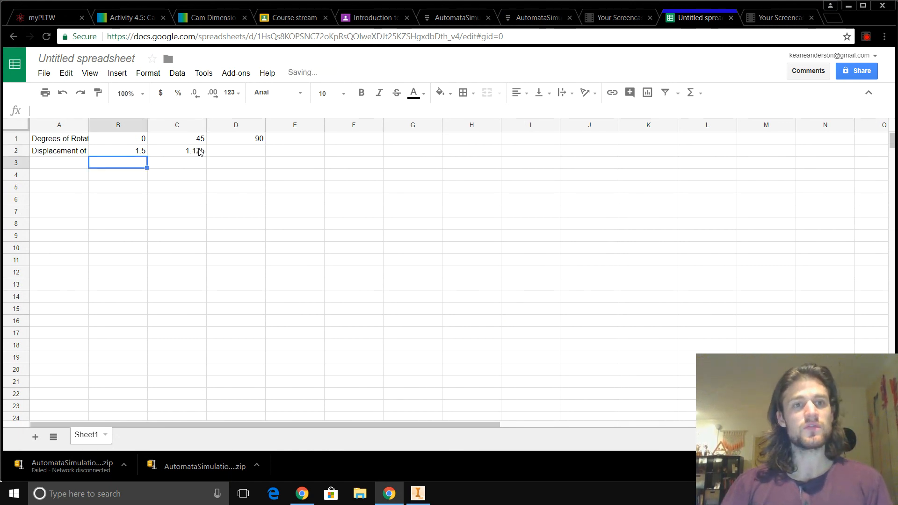
{"action": "left_click", "coordinate": [233, 152]}
- Switch back to Inventor, close the unused constraint dialog, and edit the AxleHandle's Angle:2 constraint to 90 deg
{"action": "key", "text": "alt+Tab"}
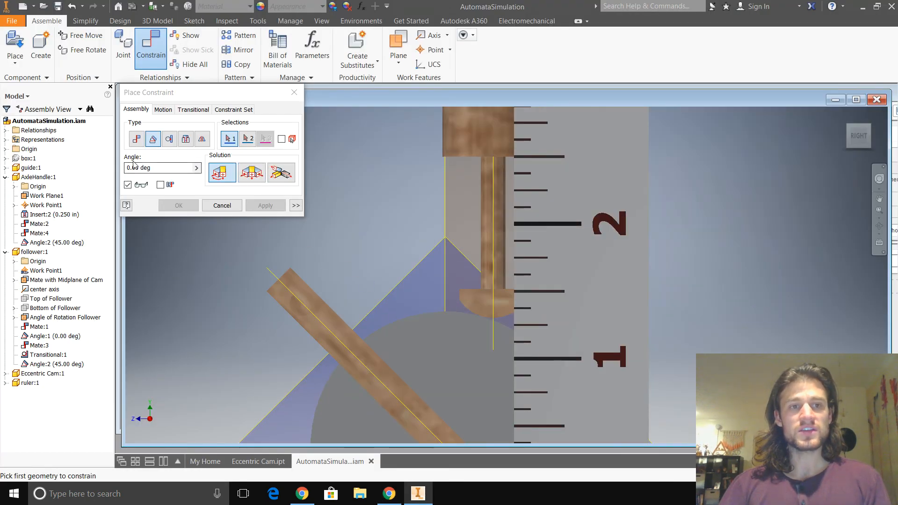
{"action": "left_click", "coordinate": [294, 92]}
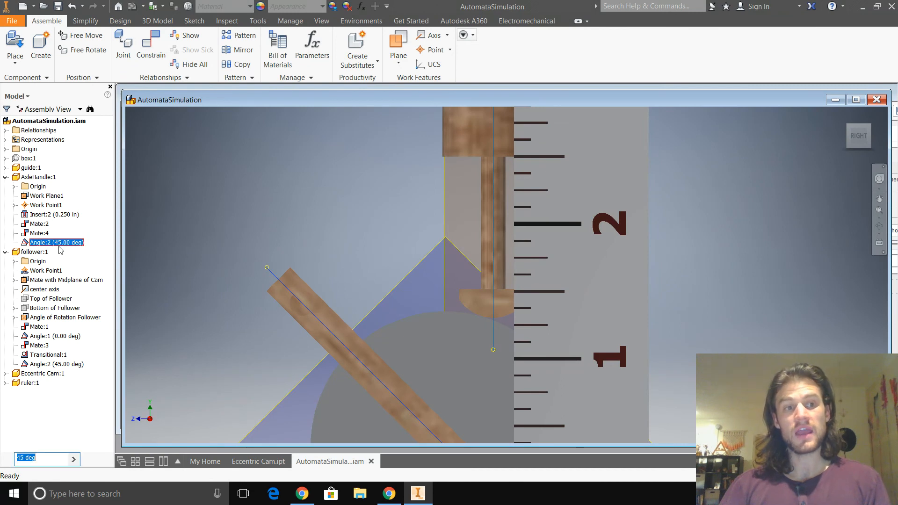
{"action": "right_click", "coordinate": [58, 243]}
{"action": "left_click", "coordinate": [94, 295]}
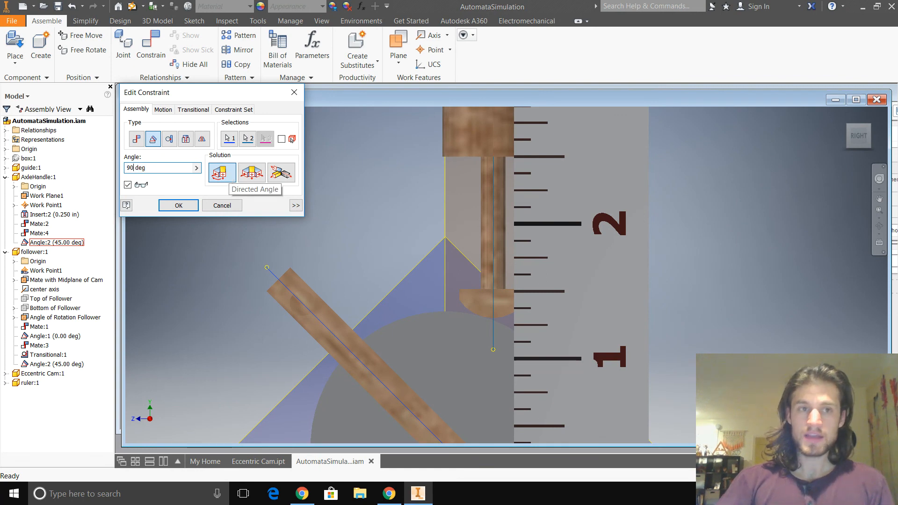
{"action": "left_click", "coordinate": [197, 207]}
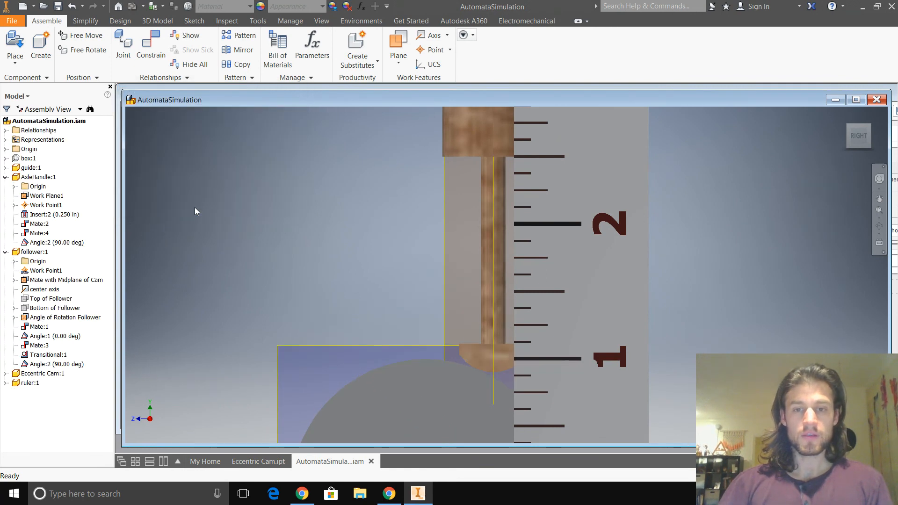
- Read the follower's lowest point on the ruler with the handle at 90 deg and switch to the Chrome spreadsheet
{"action": "scroll", "coordinate": [282, 257], "scroll_direction": "up", "scroll_amount": 4}
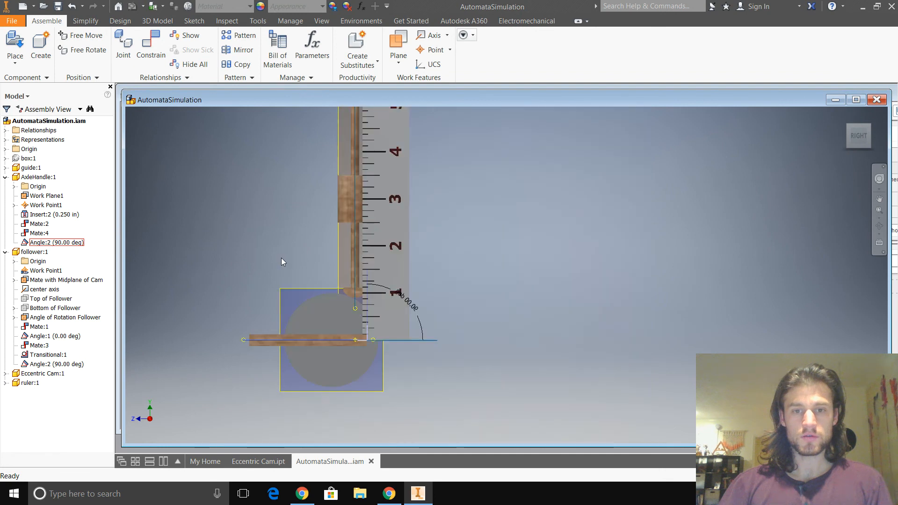
{"action": "scroll", "coordinate": [360, 344], "scroll_direction": "down", "scroll_amount": 6}
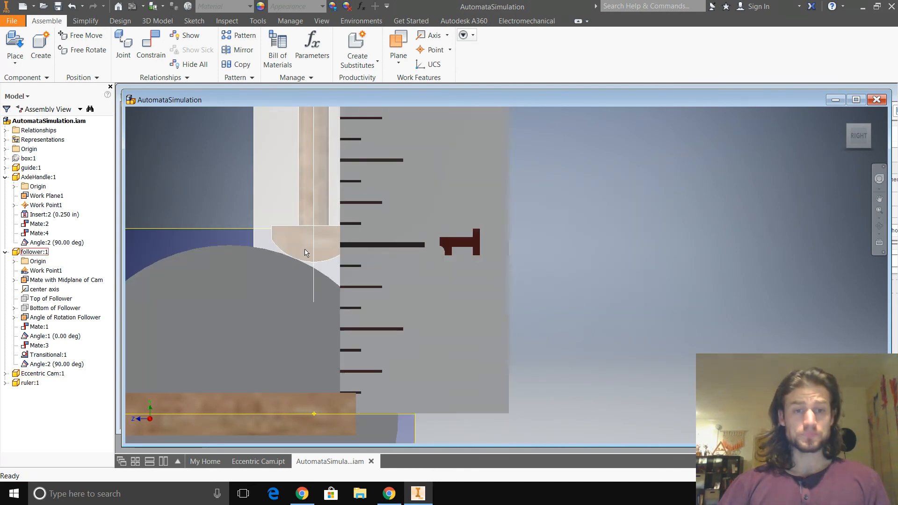
{"action": "left_click", "coordinate": [397, 501]}
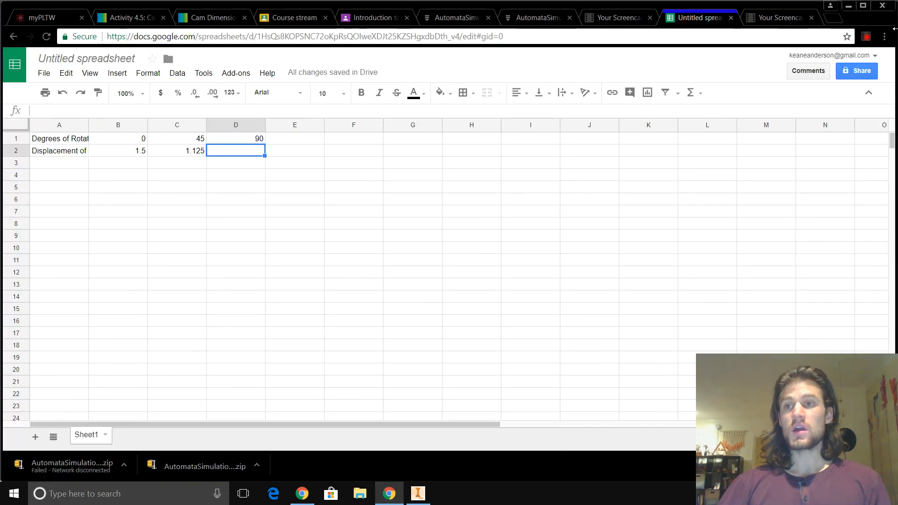